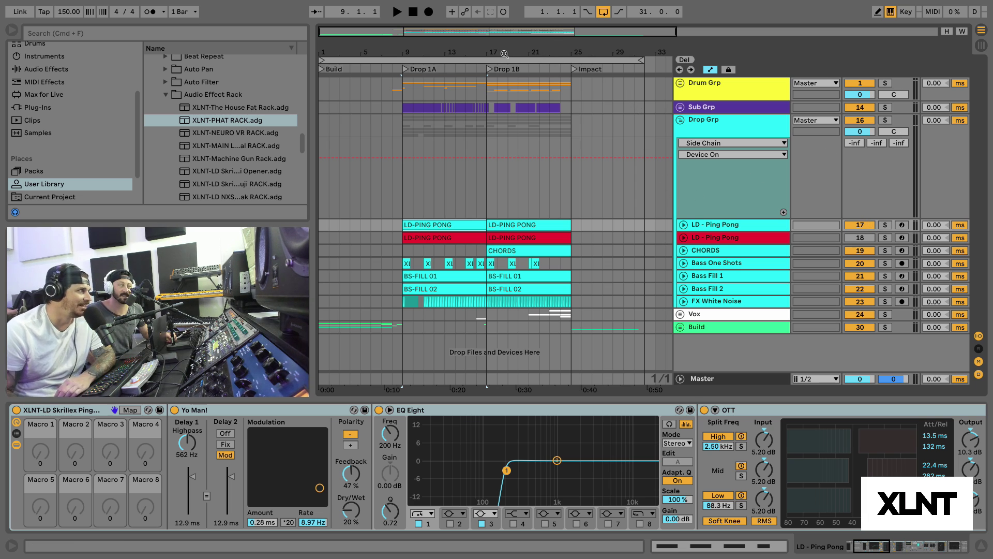
# Expand the cyan LD - Ping Pong track, play it soloed from the start of Drop 1A, and collapse it again.
pyautogui.moveTo(504, 53); pyautogui.dragTo(492, 56)
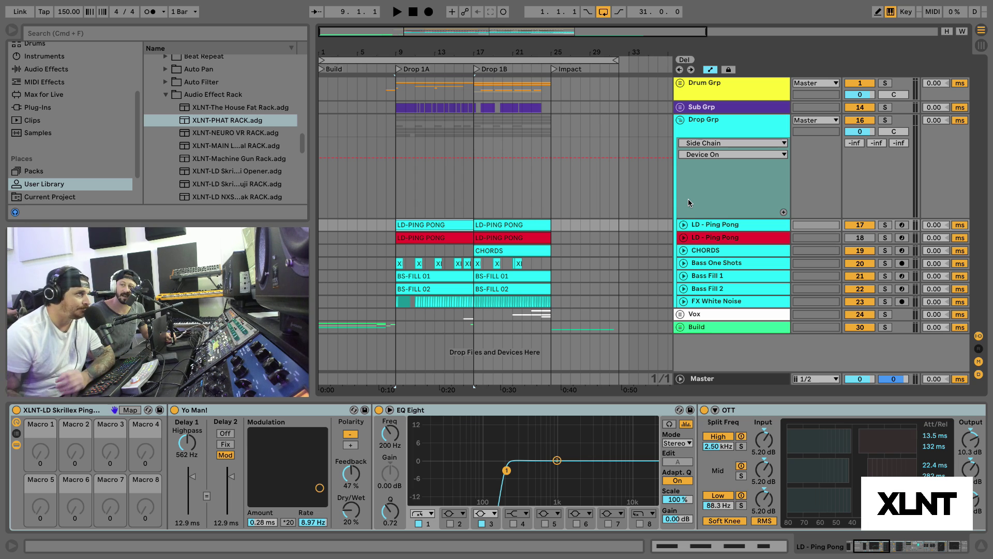
pyautogui.click(684, 225)
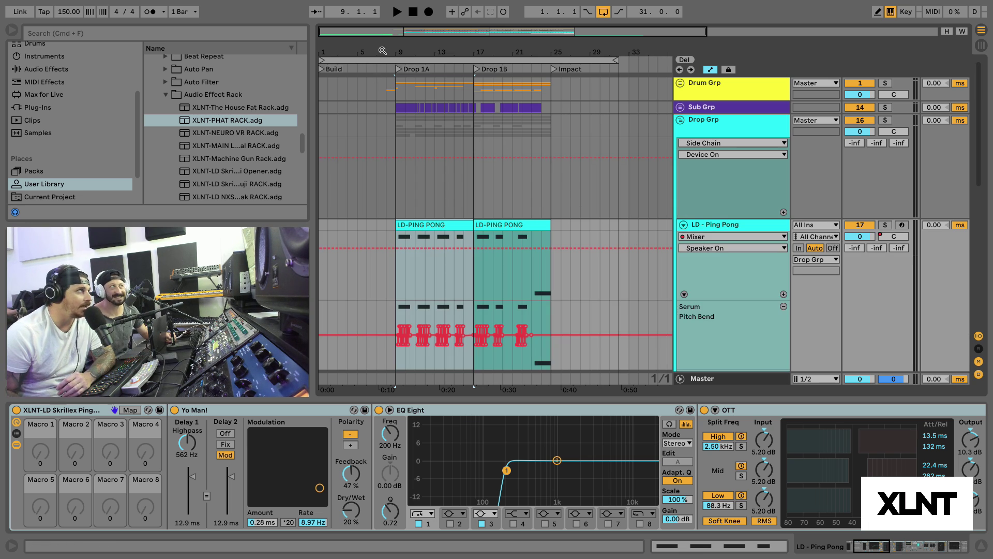
pyautogui.moveTo(383, 50); pyautogui.dragTo(383, 59)
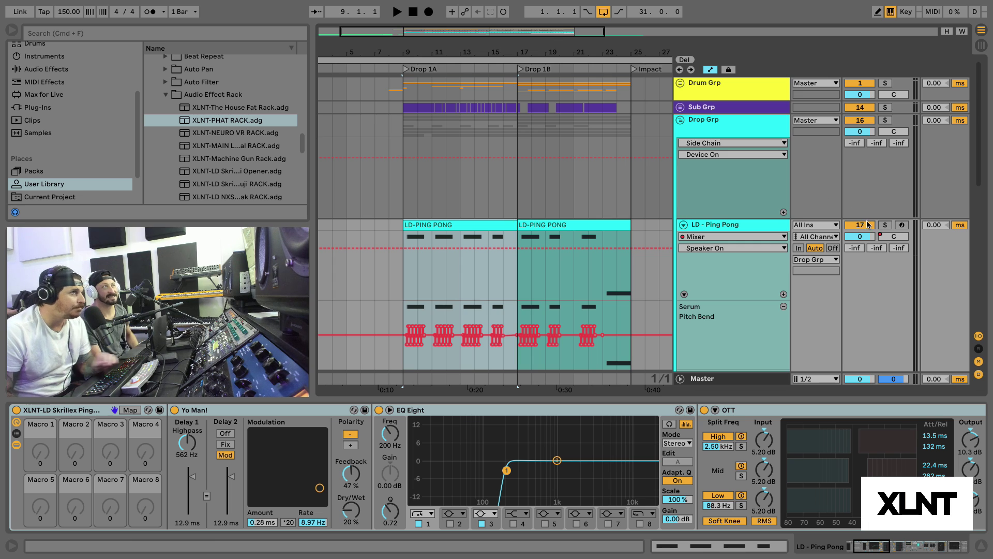
pyautogui.click(884, 224)
pyautogui.press('space')
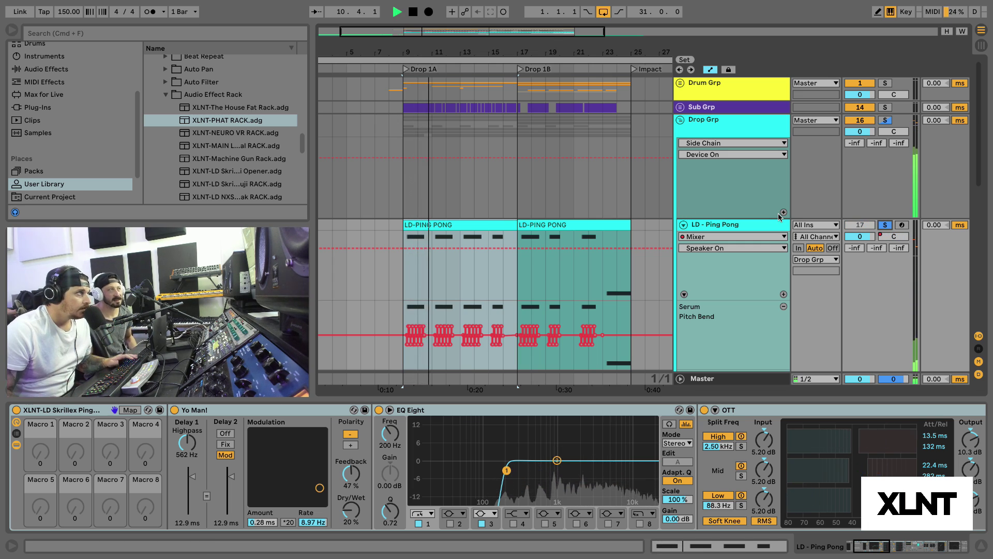
pyautogui.press('space')
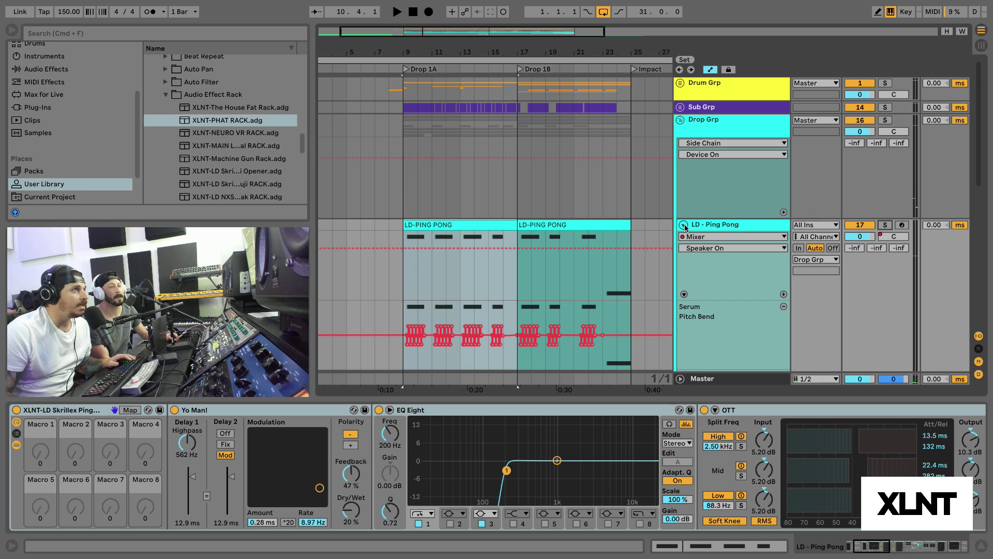
pyautogui.click(683, 224)
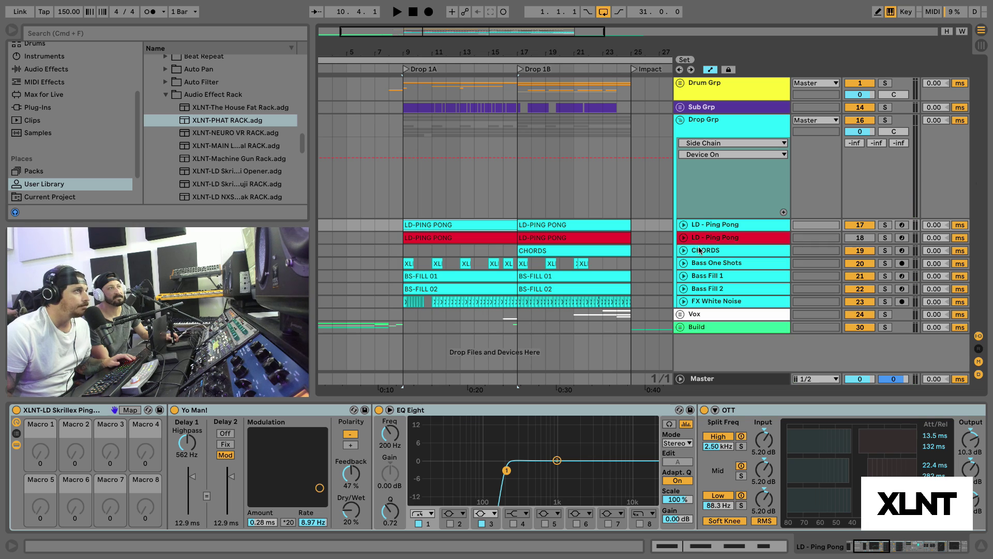
# Inspect the device chains of the Bass Fill 1 track and the red LD - Ping Pong track.
pyautogui.scroll(-1, 520, 93)
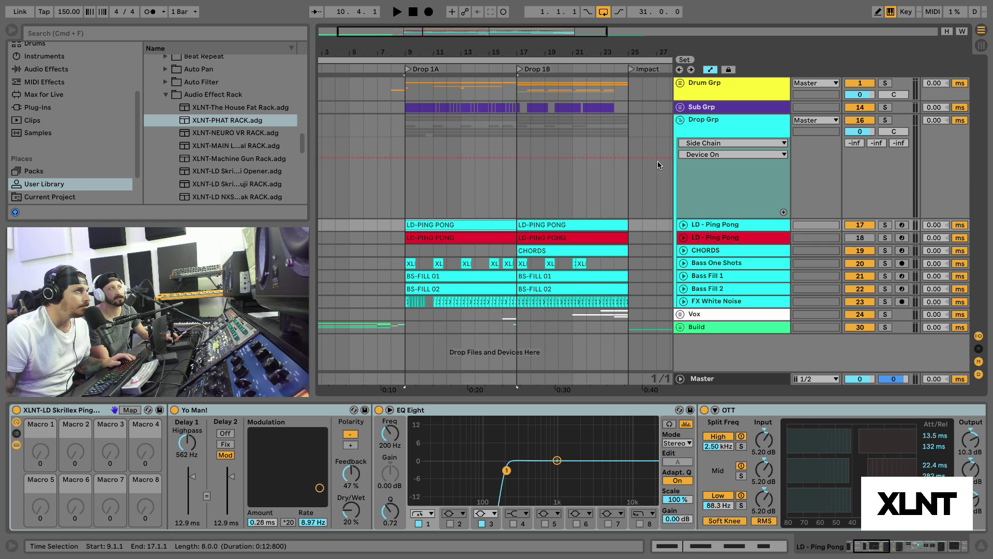
pyautogui.click(710, 285)
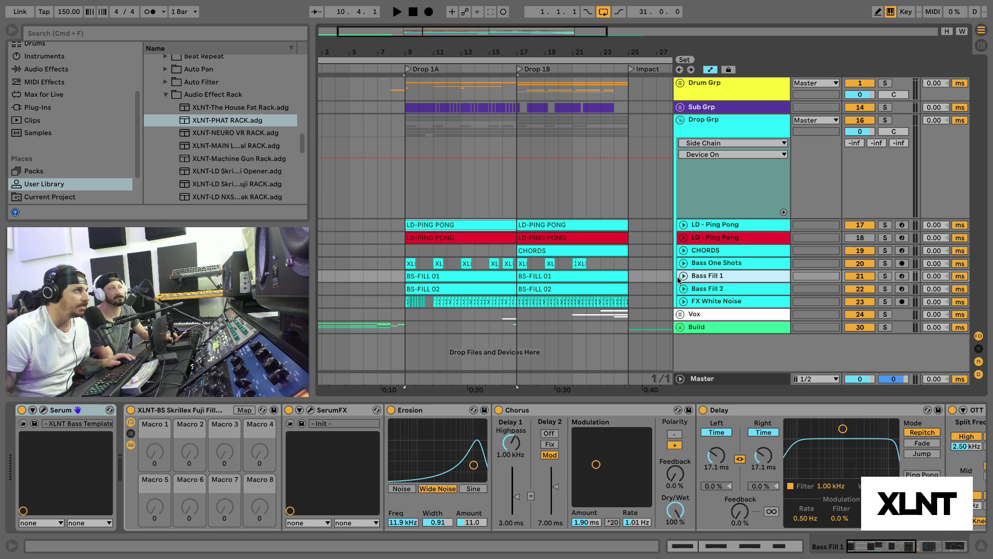
pyautogui.moveTo(460, 52); pyautogui.dragTo(460, 46)
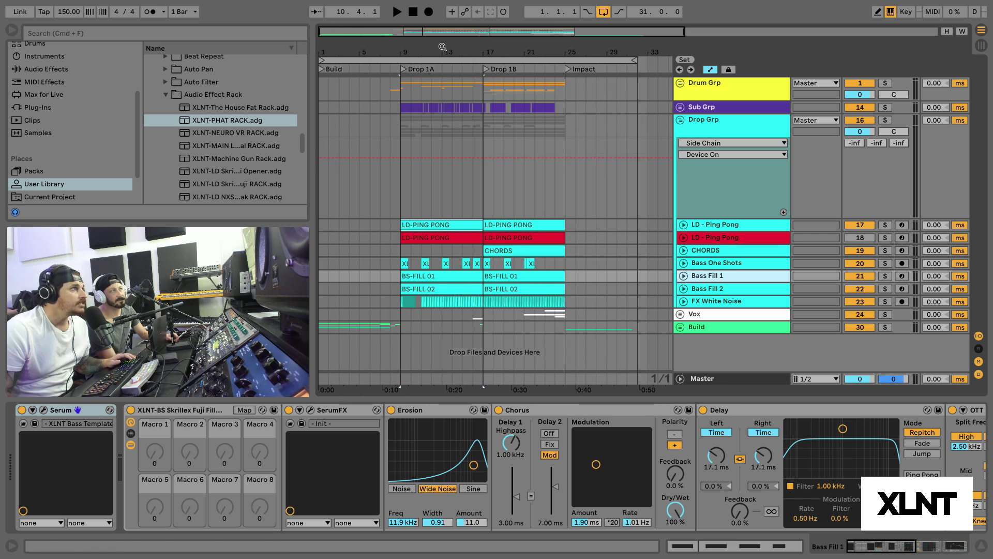
pyautogui.click(692, 229)
pyautogui.click(693, 238)
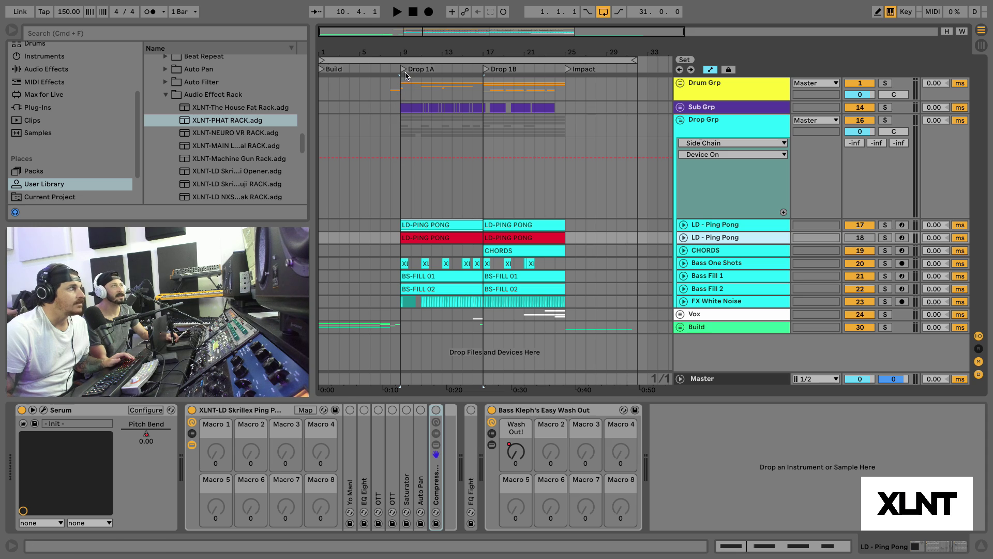
pyautogui.moveTo(402, 52); pyautogui.dragTo(403, 72)
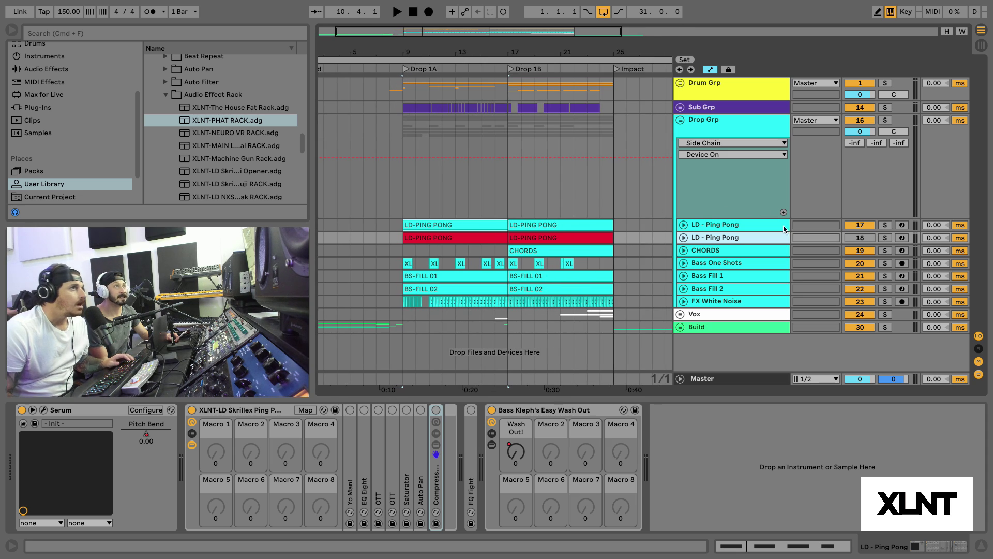
# View the Serum synth on the red LD - Ping Pong track with its Init preset, and close its window.
pyautogui.click(44, 410)
pyautogui.moveTo(344, 137); pyautogui.dragTo(532, 27)
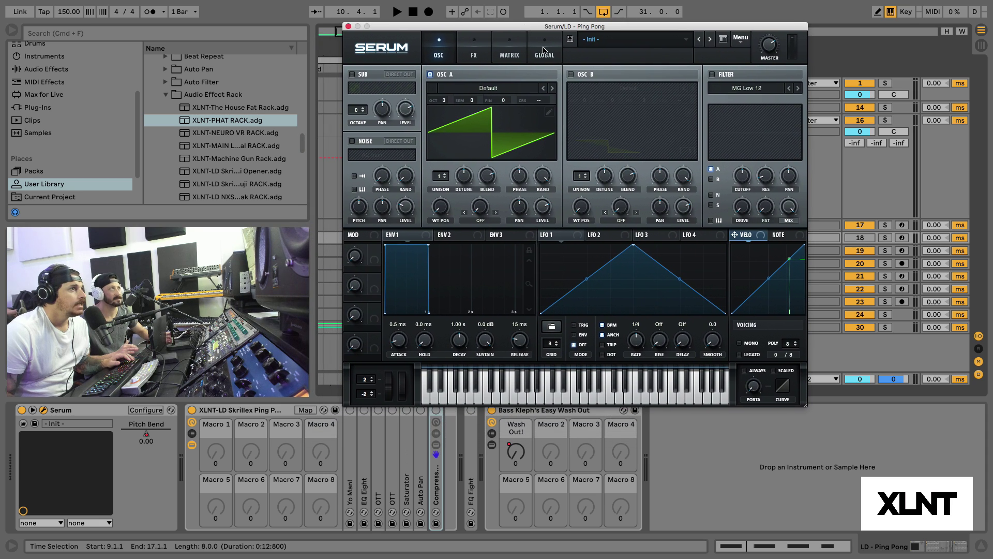
pyautogui.click(348, 27)
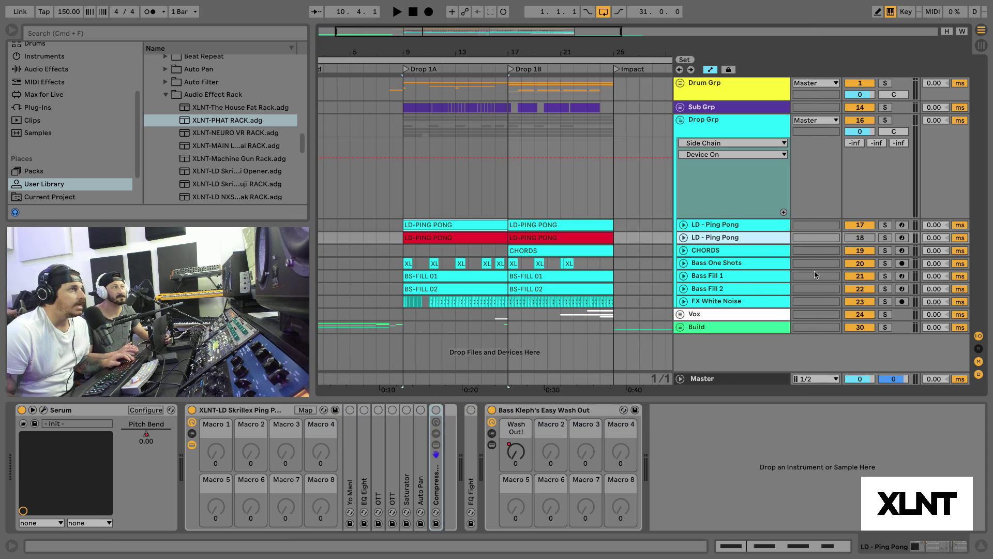
# Activate the red LD - Ping Pong track in place of the cyan one and play Drop 1A.
pyautogui.click(860, 237)
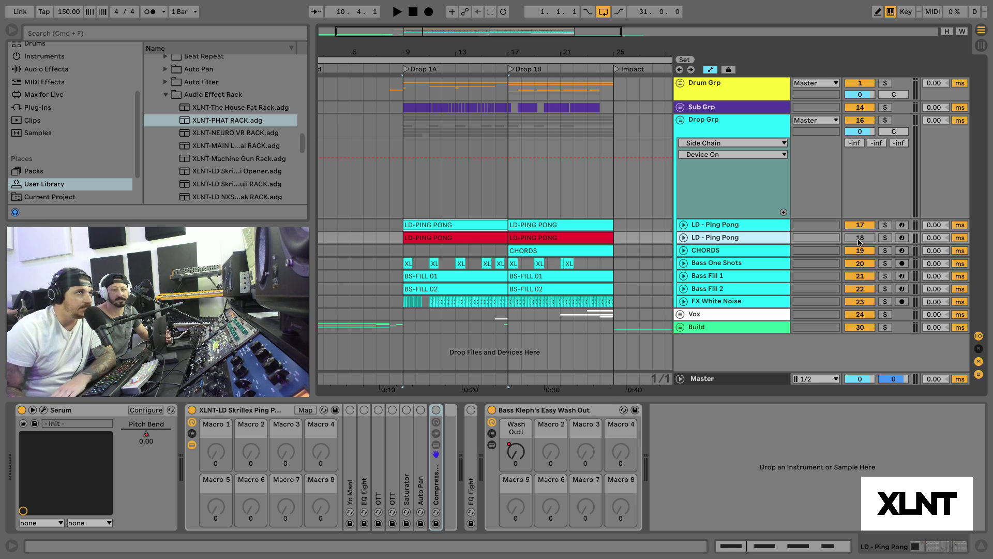
pyautogui.click(859, 238)
pyautogui.click(859, 225)
pyautogui.press('space')
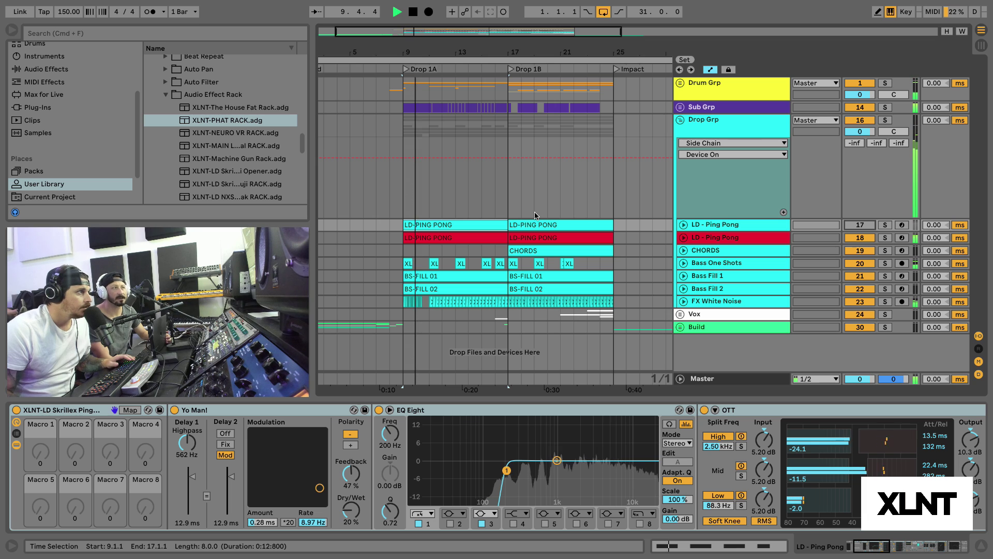
# Expand the red LD - Ping Pong track, stop playback, and select its Drop 1A section.
pyautogui.click(686, 238)
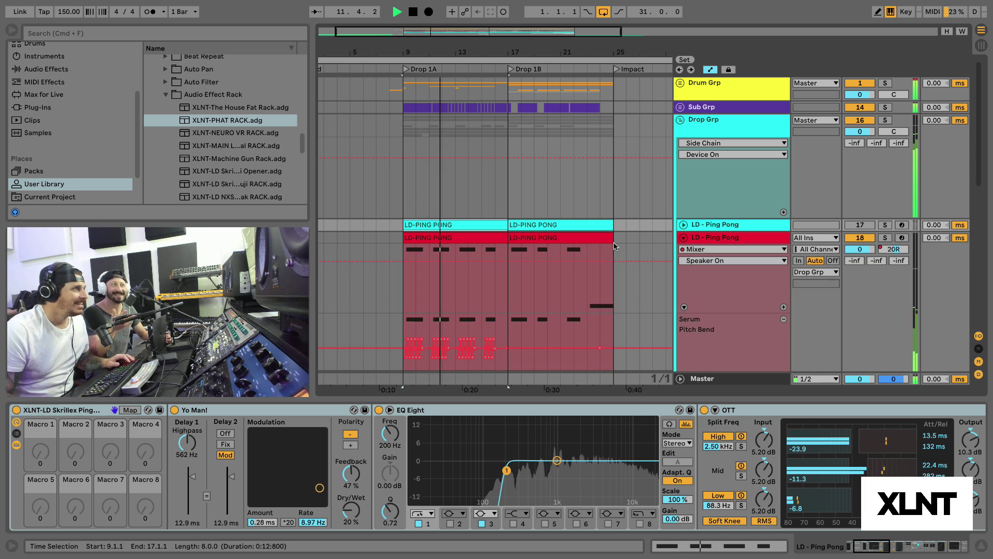
pyautogui.press('space')
pyautogui.click(504, 269)
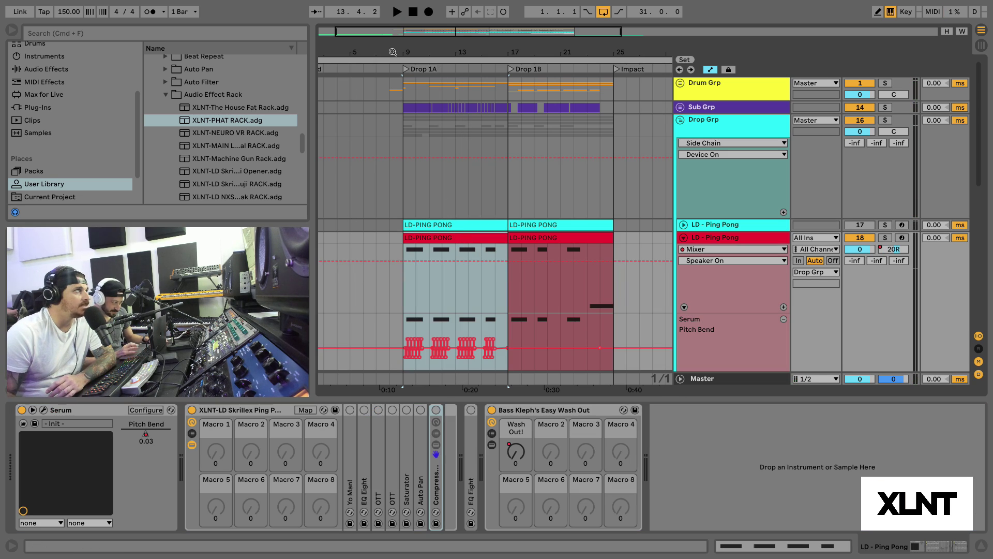
pyautogui.moveTo(393, 52); pyautogui.dragTo(394, 108)
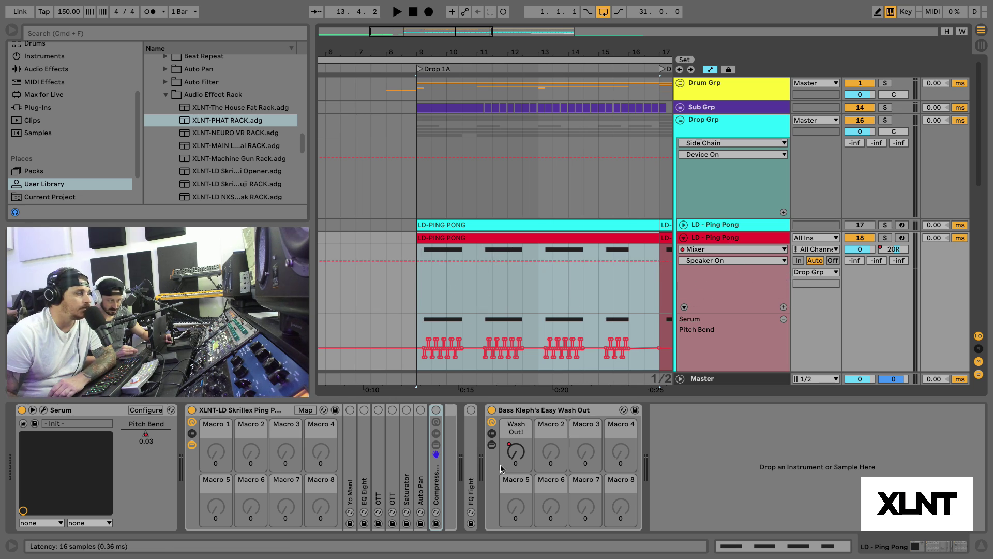
# In the red LD - Ping Pong track's Serum, load the Basic Shapes wavetable into oscillator A and set its warp mode to FM (from B).
pyautogui.click(43, 409)
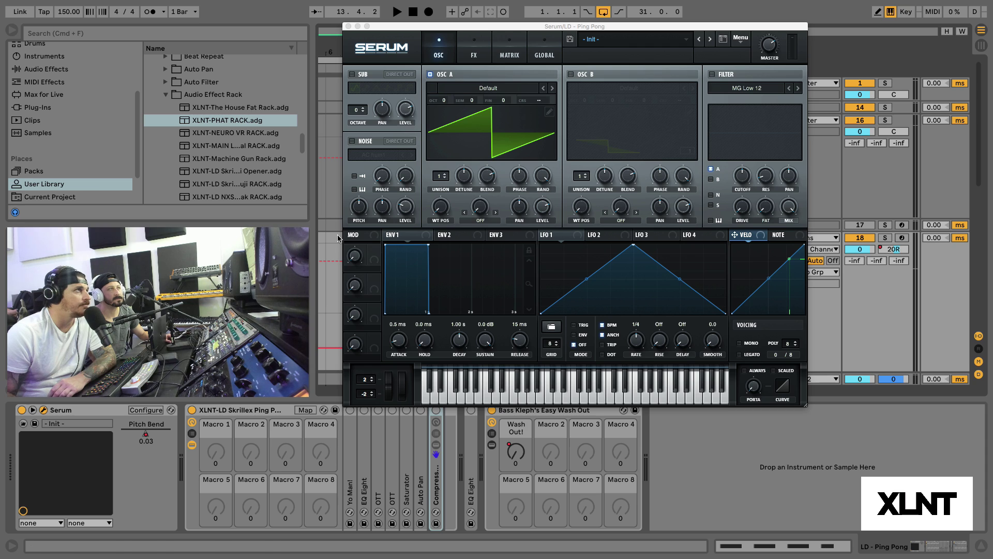
pyautogui.click(510, 88)
pyautogui.moveTo(620, 99)
pyautogui.click(693, 147)
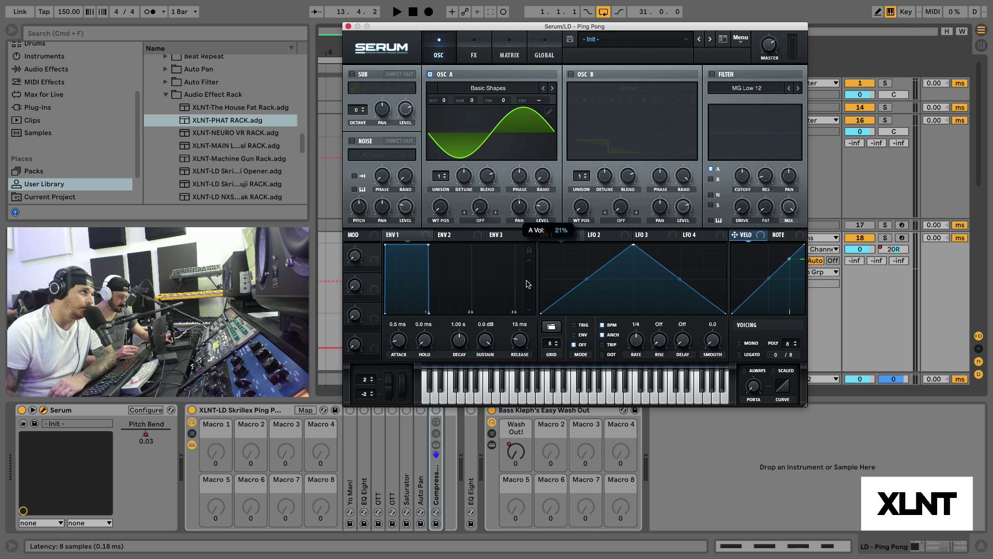
pyautogui.click(485, 224)
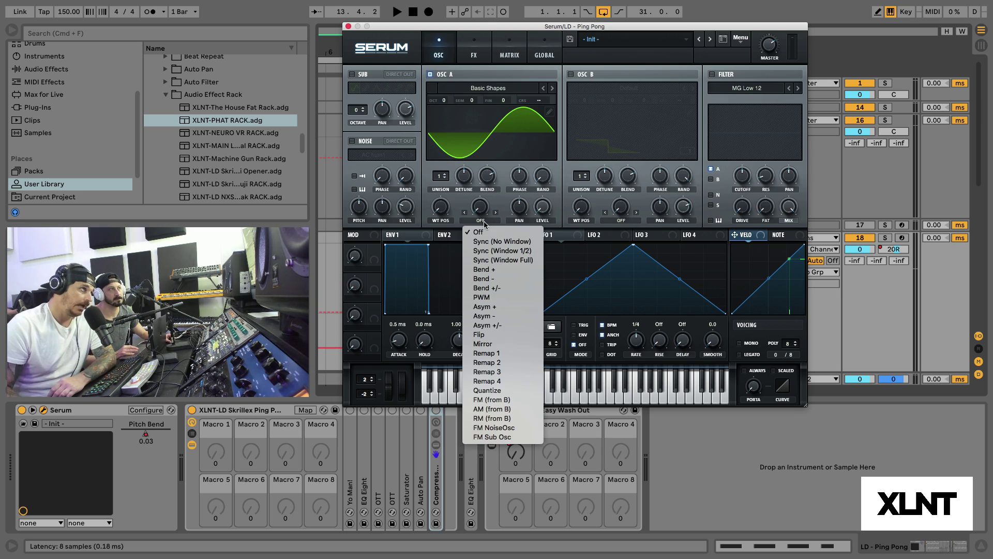
pyautogui.click(489, 399)
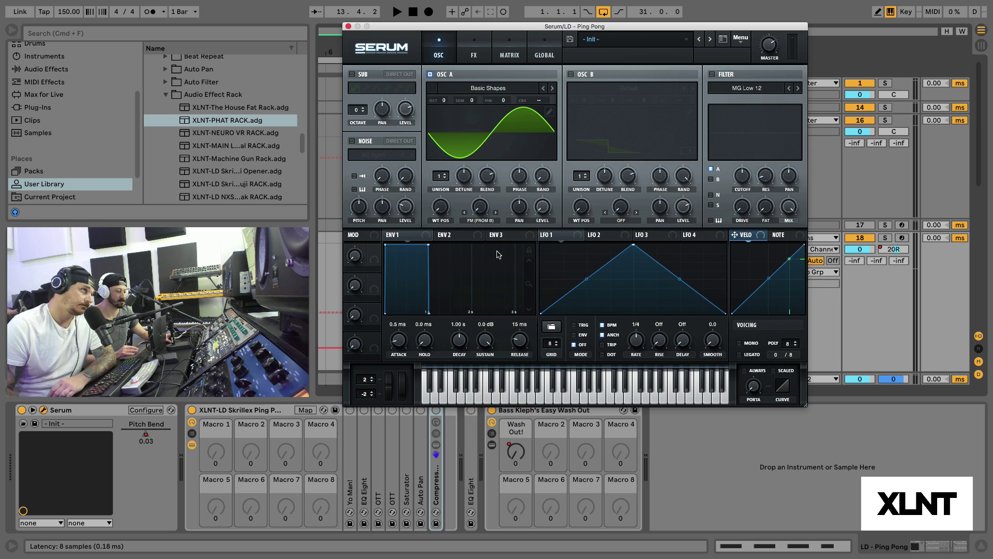
pyautogui.click(479, 209)
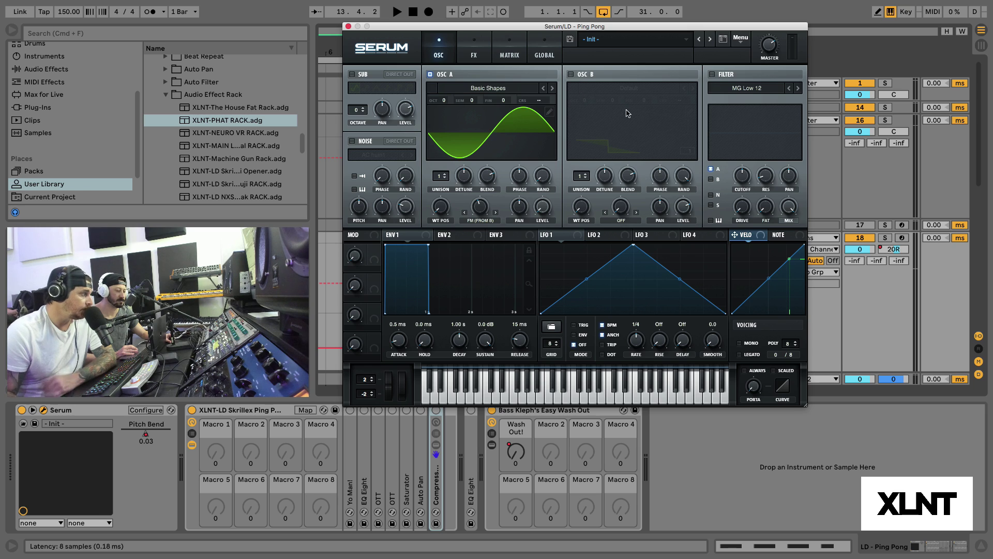
# Enable oscillator B and load the FMFM wavetable from the Digital category.
pyautogui.click(571, 74)
pyautogui.click(632, 90)
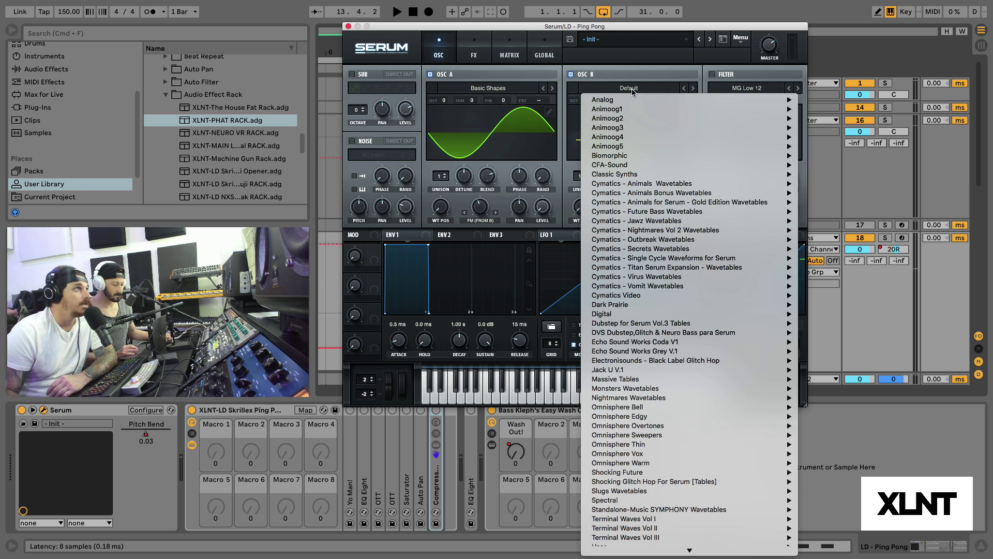
pyautogui.moveTo(630, 316)
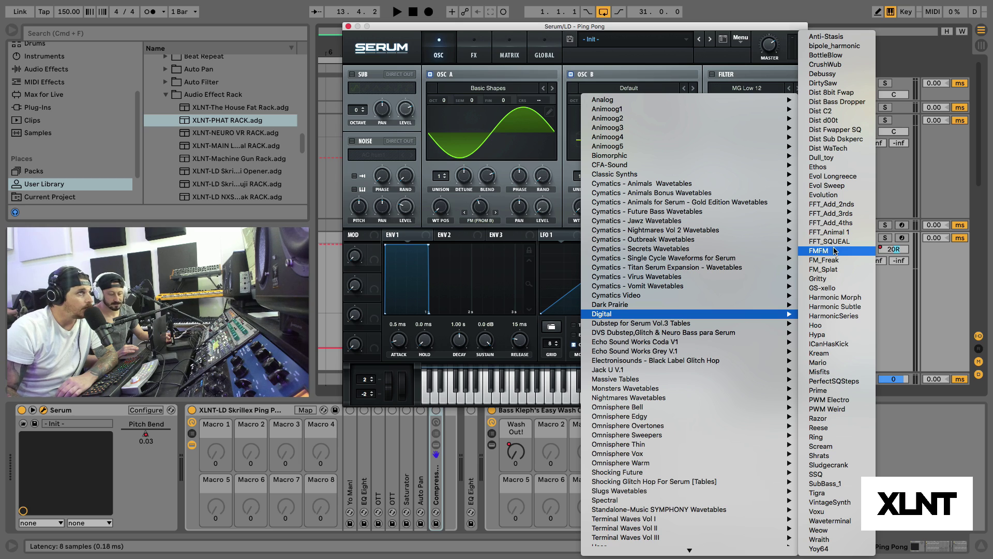
pyautogui.click(834, 251)
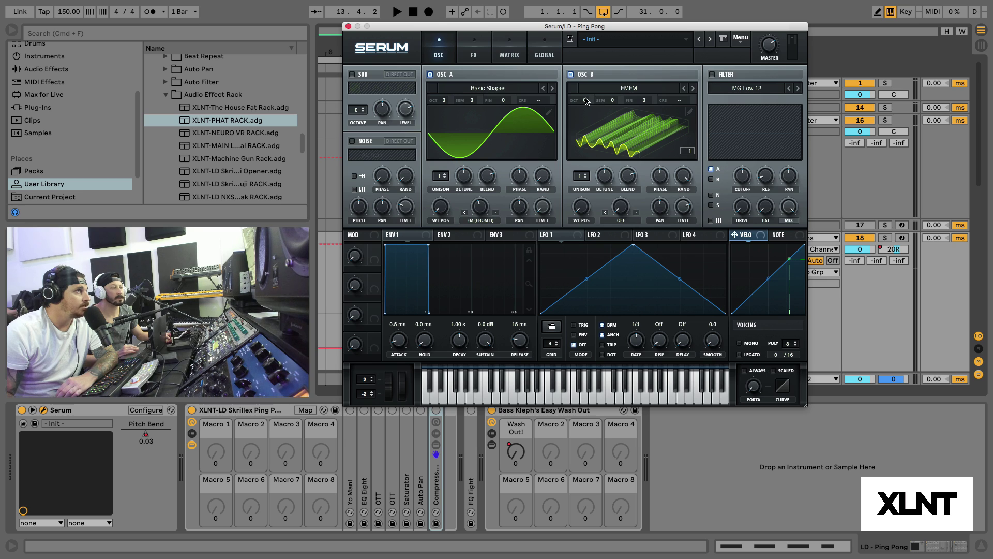
# Raise oscillator B's octave to +2 and set its wavetable position to 179.
pyautogui.moveTo(586, 102); pyautogui.dragTo(585, 92)
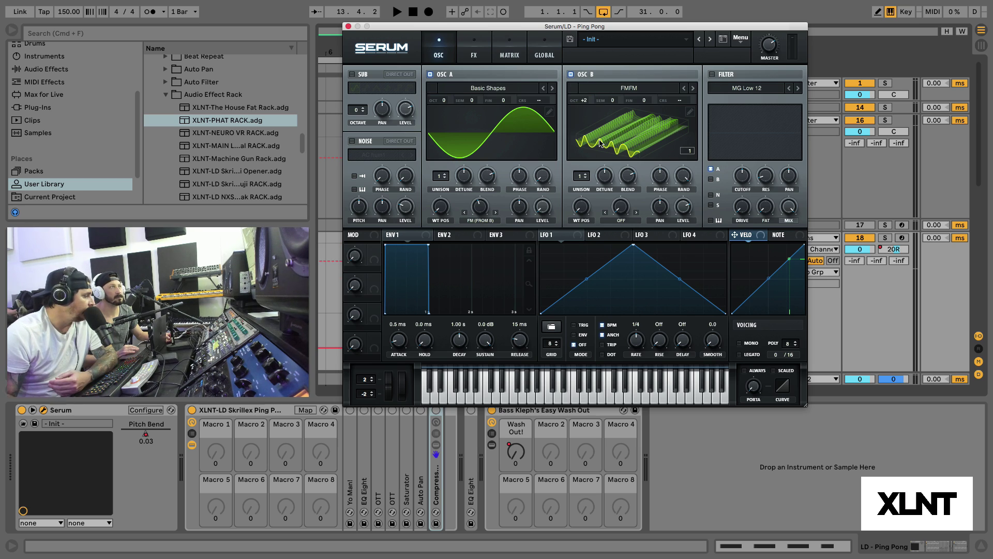
pyautogui.click(581, 213)
pyautogui.moveTo(581, 213); pyautogui.dragTo(581, 170)
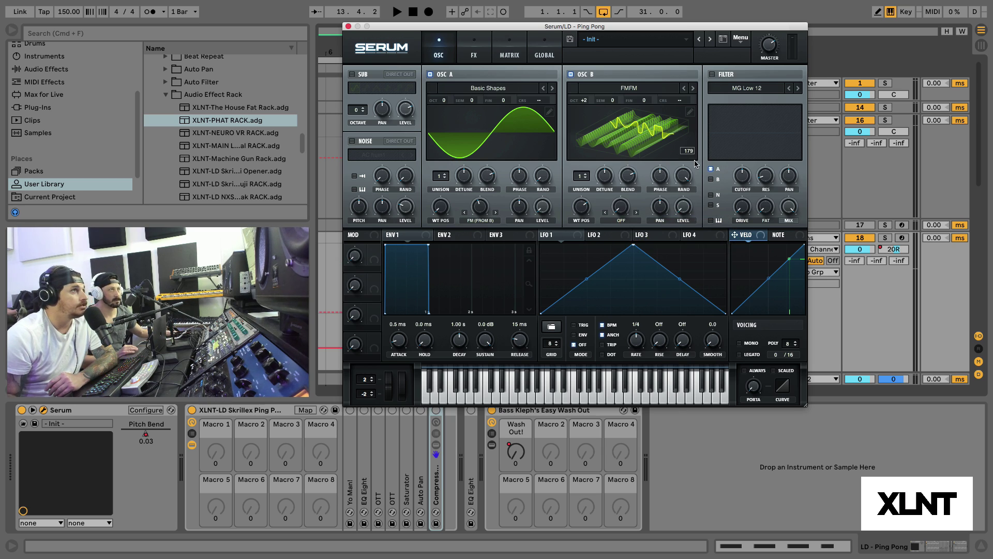
pyautogui.click(687, 177)
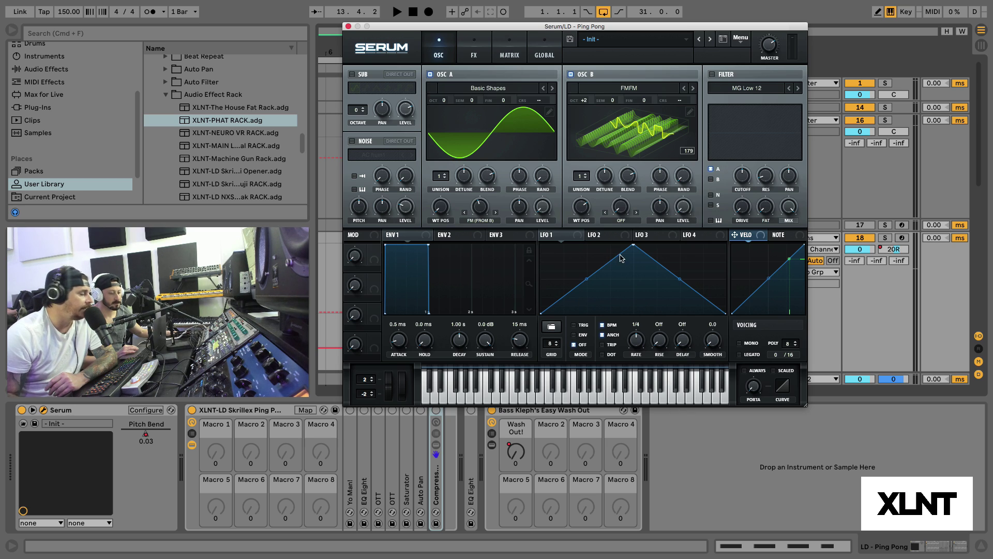
# Shape LFO 1 with its peak near the first quarter, a bulging fast rise and a steep, inward-curving decay.
pyautogui.moveTo(632, 246); pyautogui.dragTo(578, 235)
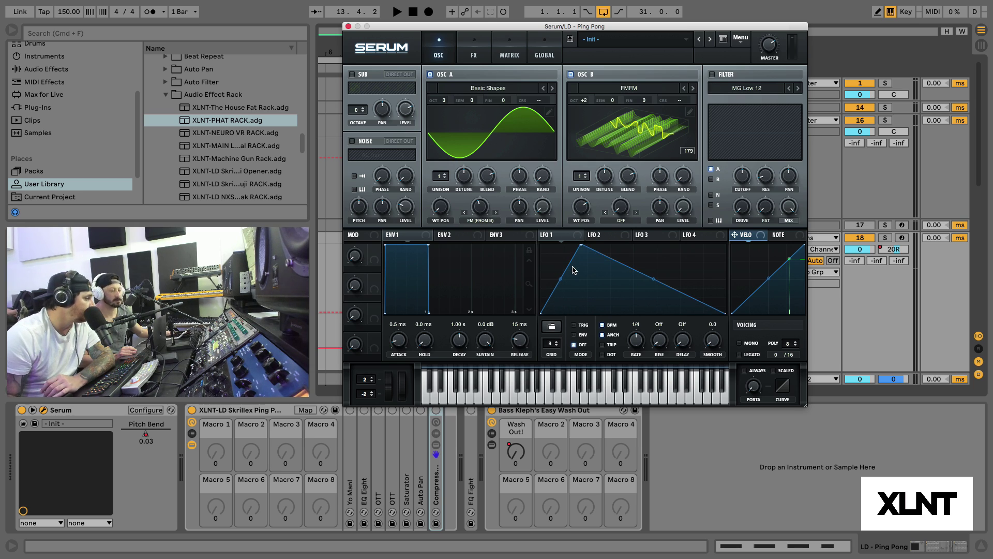
pyautogui.moveTo(562, 278); pyautogui.dragTo(549, 253)
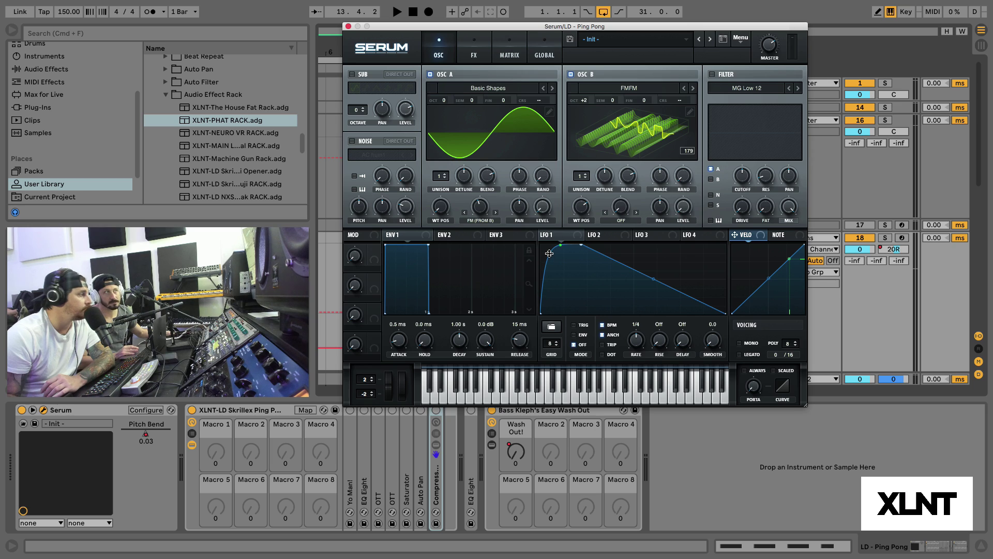
pyautogui.moveTo(654, 283); pyautogui.dragTo(640, 300)
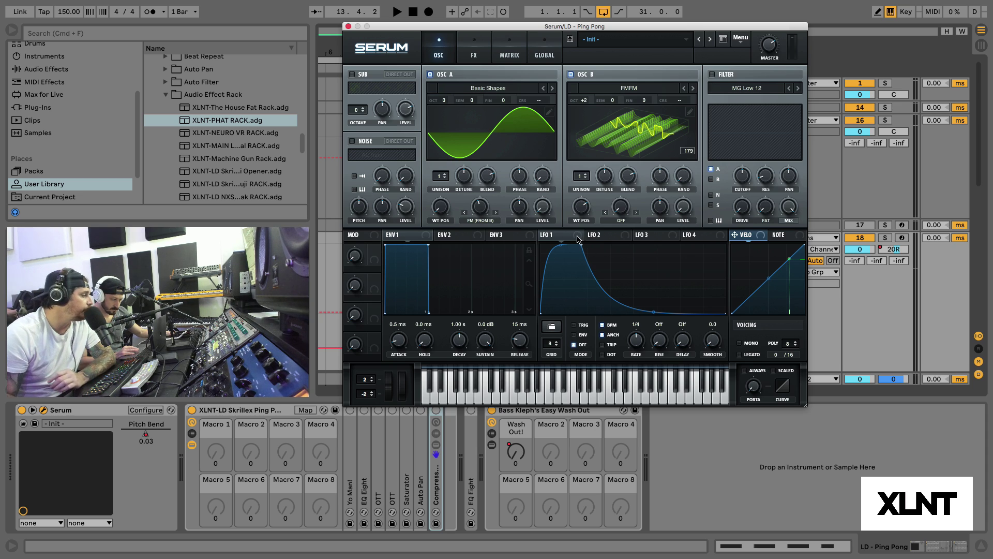
# Assign LFO 1 to oscillator A's level, adjust the modulation amount, and play the drop briefly to hear it.
pyautogui.moveTo(577, 238); pyautogui.dragTo(542, 208)
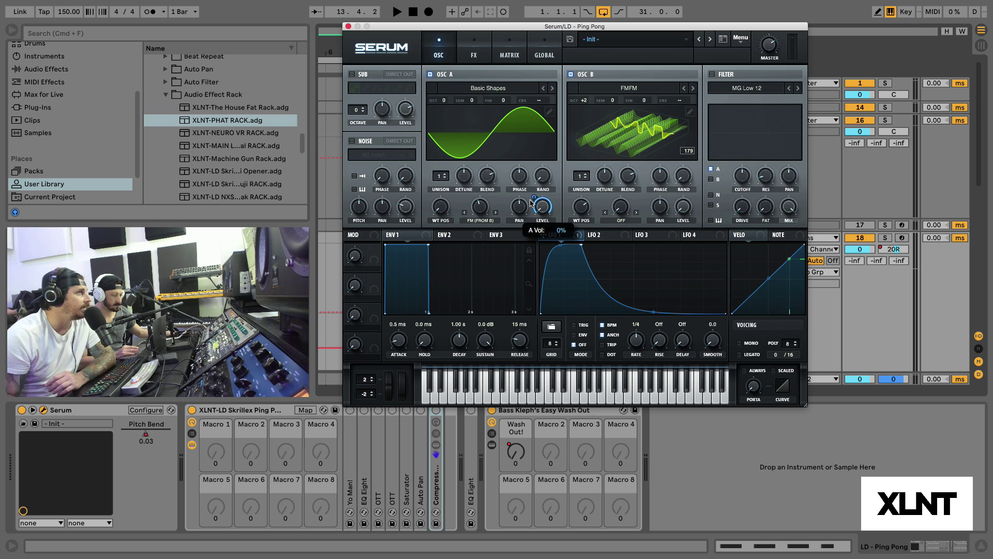
pyautogui.moveTo(534, 198); pyautogui.dragTo(535, 228)
pyautogui.press('space')
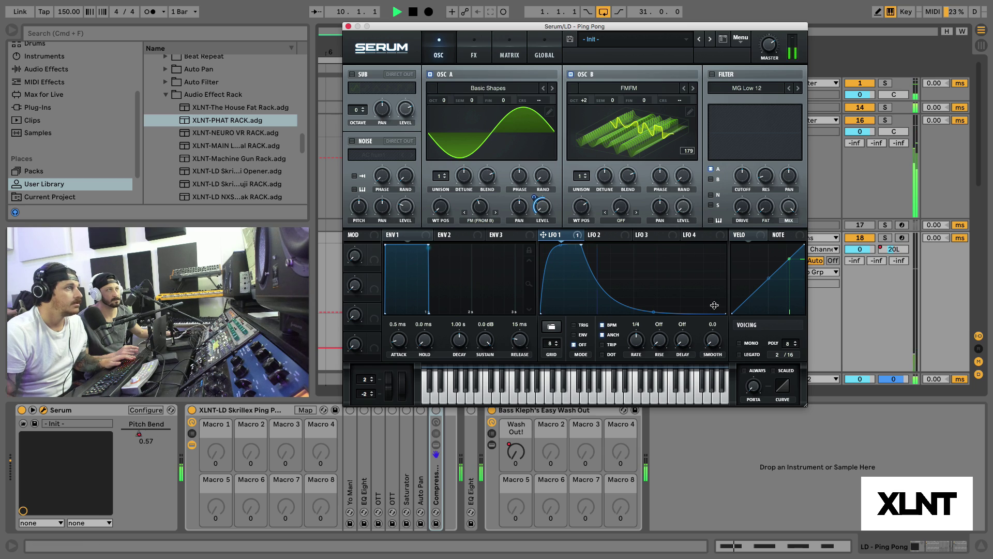
pyautogui.press('space')
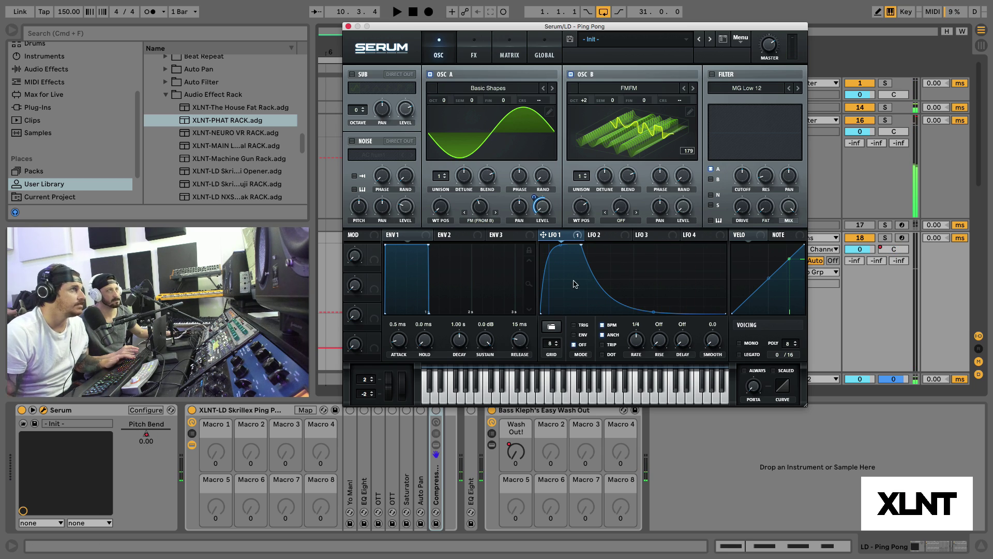
# Set LFO 1 to Trig mode with a 1/16 rate and audition the lead with its track soloed.
pyautogui.click(587, 324)
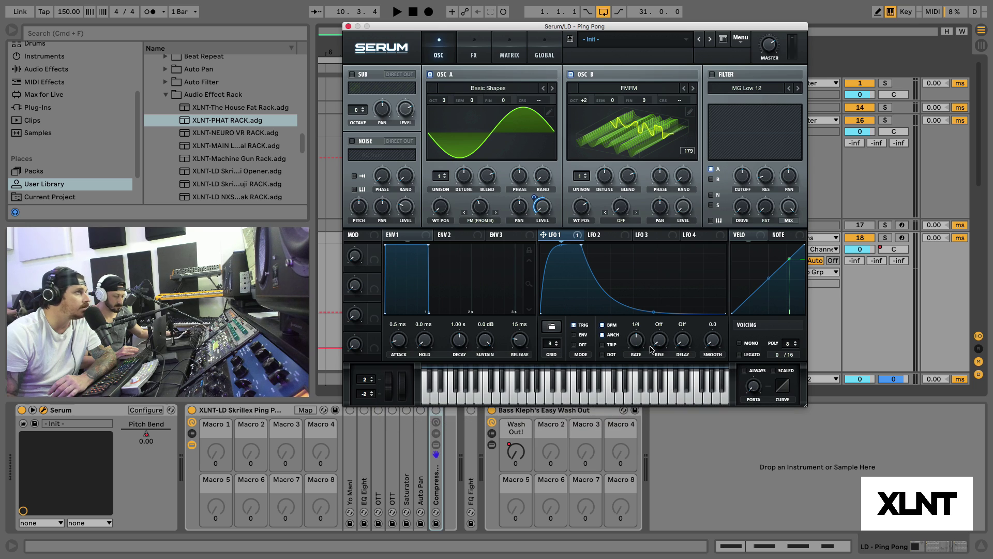
pyautogui.moveTo(640, 343); pyautogui.dragTo(633, 323)
pyautogui.press('space')
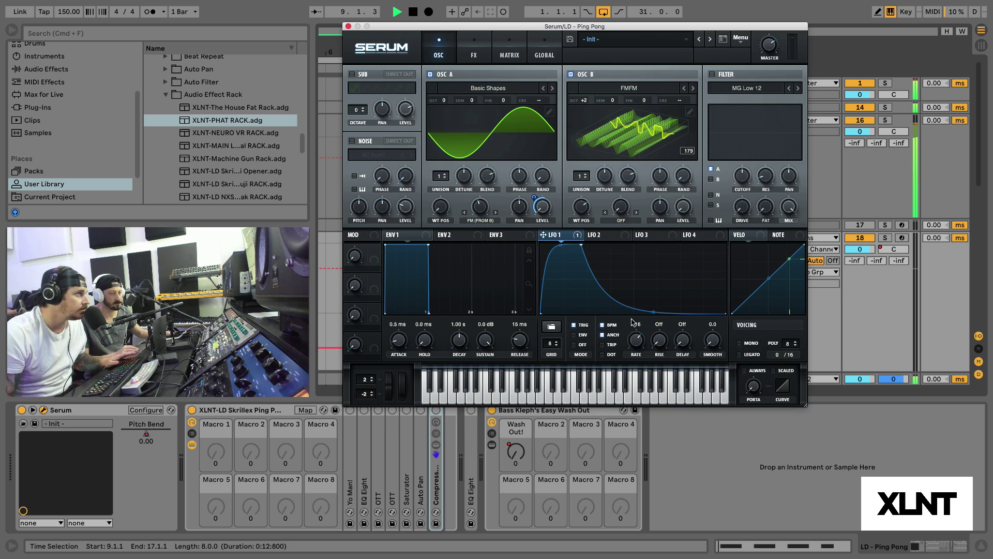
pyautogui.click(885, 238)
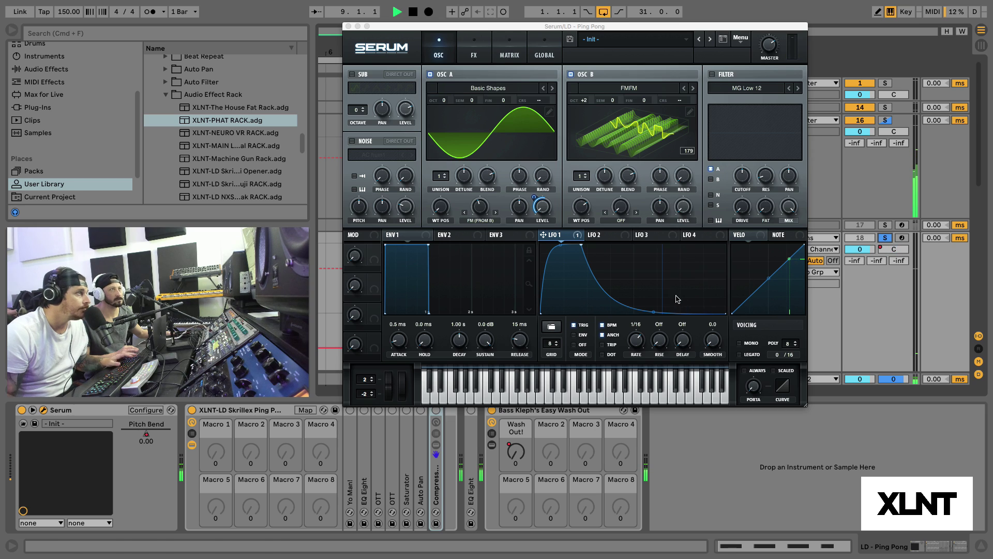
pyautogui.press('space')
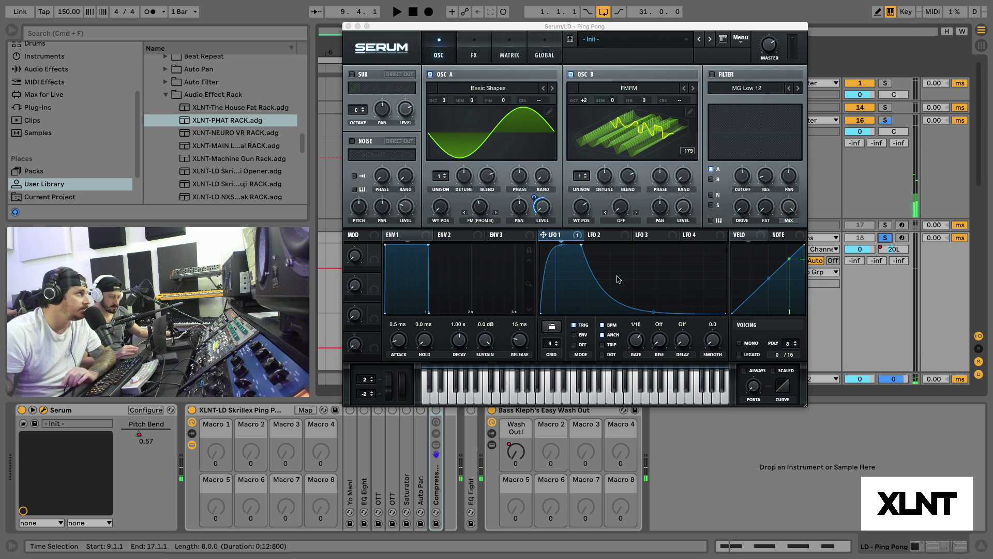
# Set oscillator B's fine tuning to 98 and play the lead briefly to hear the detune.
pyautogui.doubleClick(643, 101)
pyautogui.write('9')
pyautogui.press('Return')
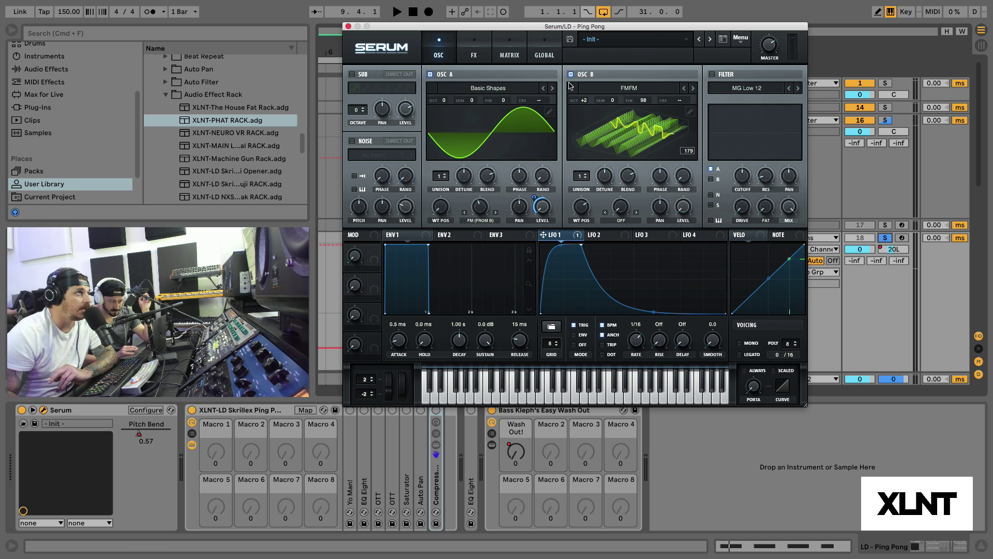
pyautogui.press('space')
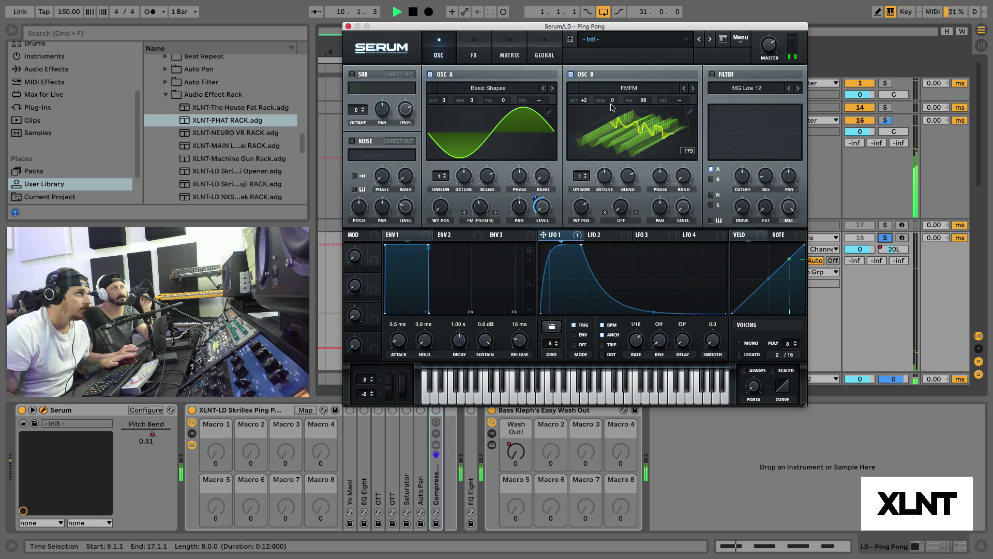
pyautogui.press('space')
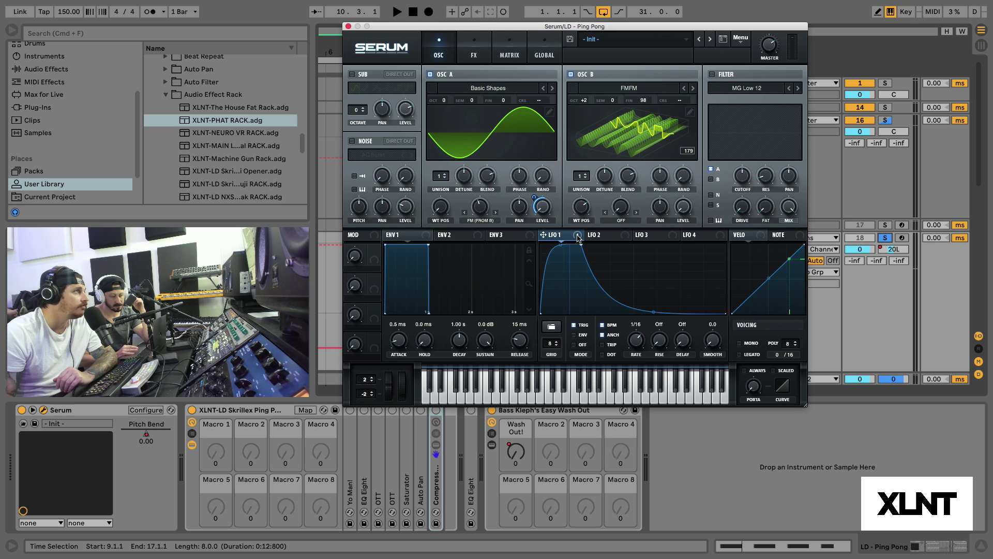
# Assign LFO 1 to oscillator A's FM warp at about -30 and to oscillator B's wavetable position, and audition the result.
pyautogui.moveTo(573, 236); pyautogui.dragTo(465, 241)
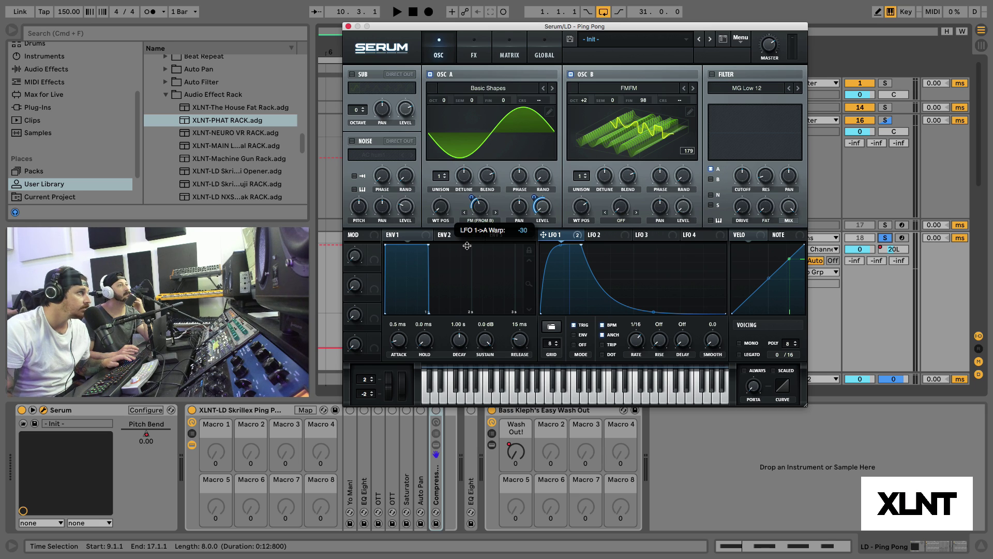
pyautogui.moveTo(467, 247); pyautogui.dragTo(467, 247)
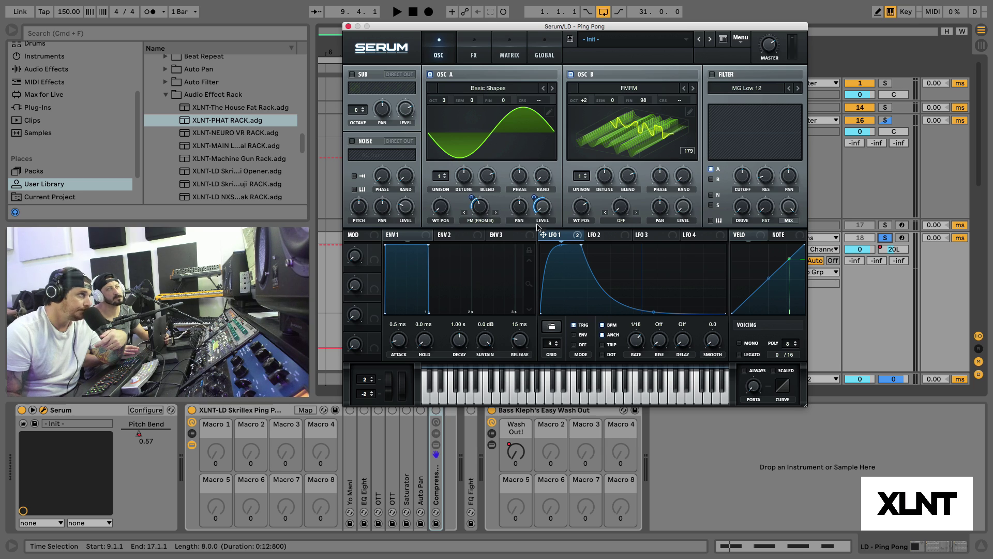
pyautogui.moveTo(577, 237)
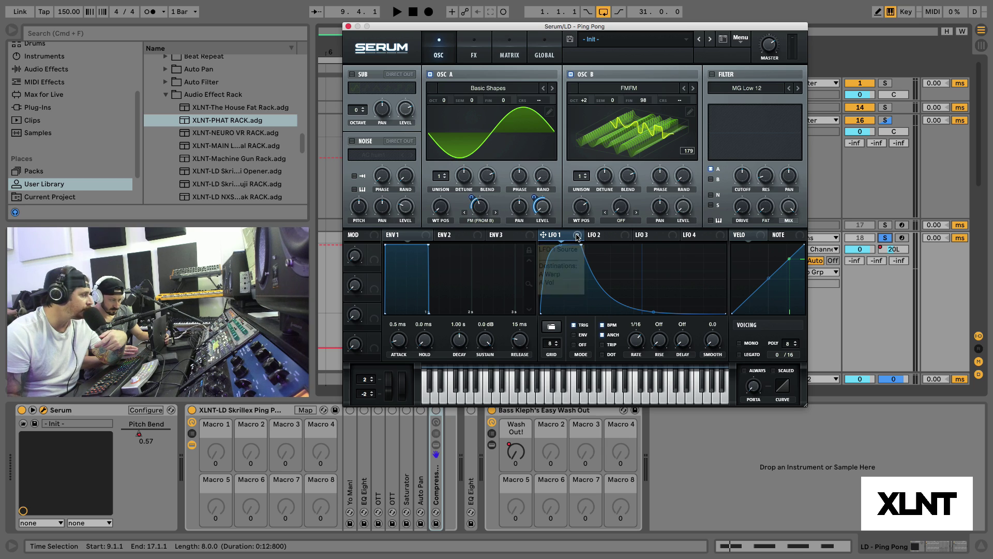
pyautogui.moveTo(578, 237); pyautogui.dragTo(586, 209)
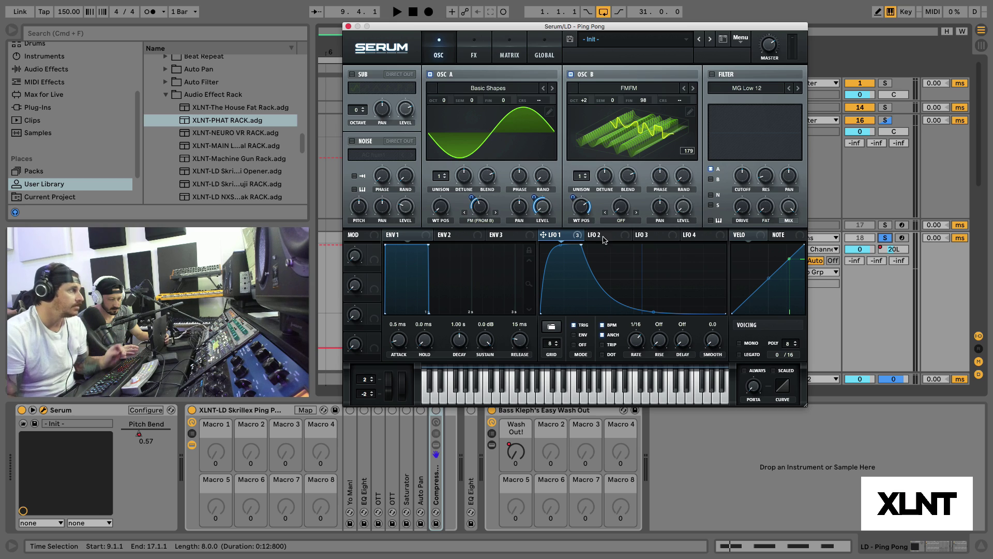
pyautogui.press('space')
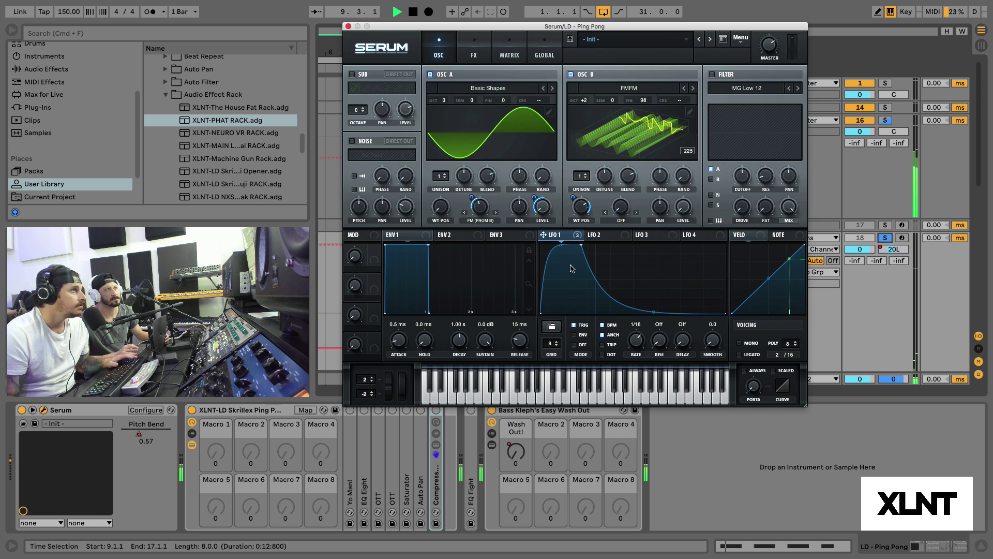
pyautogui.press('space')
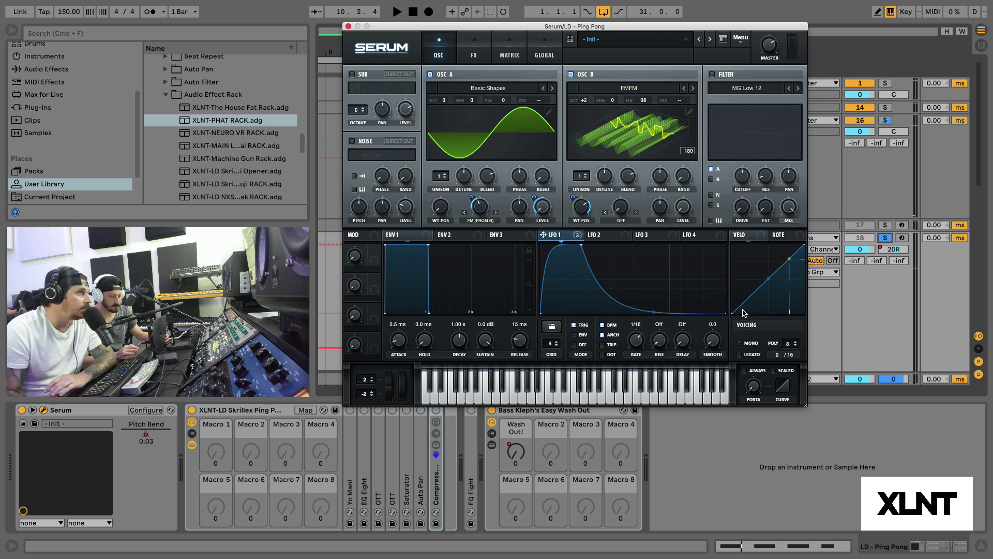
# Switch the voicing to mono and enable a Flg - filter fed by both oscillators, adjusting its cutoff slightly.
pyautogui.click(738, 343)
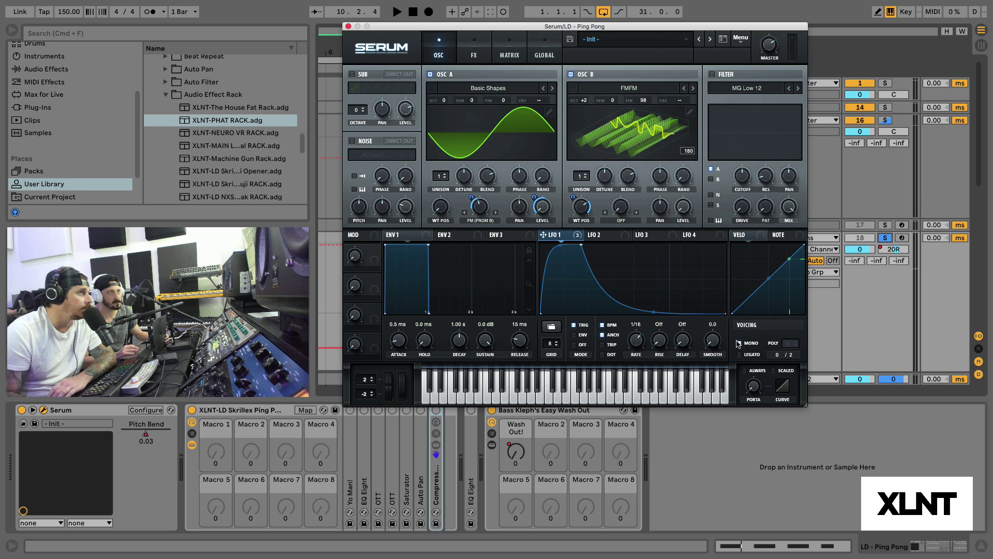
pyautogui.click(712, 75)
pyautogui.click(743, 89)
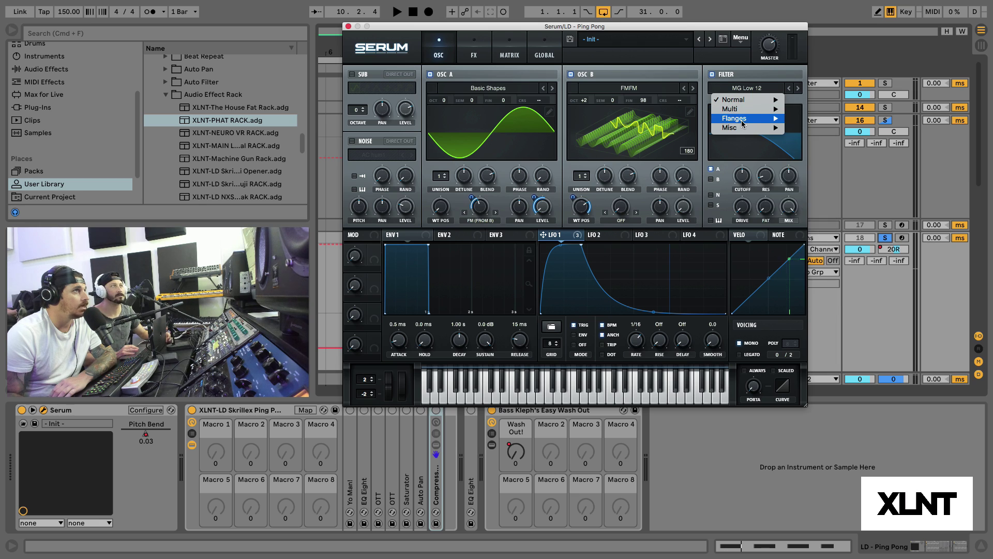
pyautogui.moveTo(743, 129)
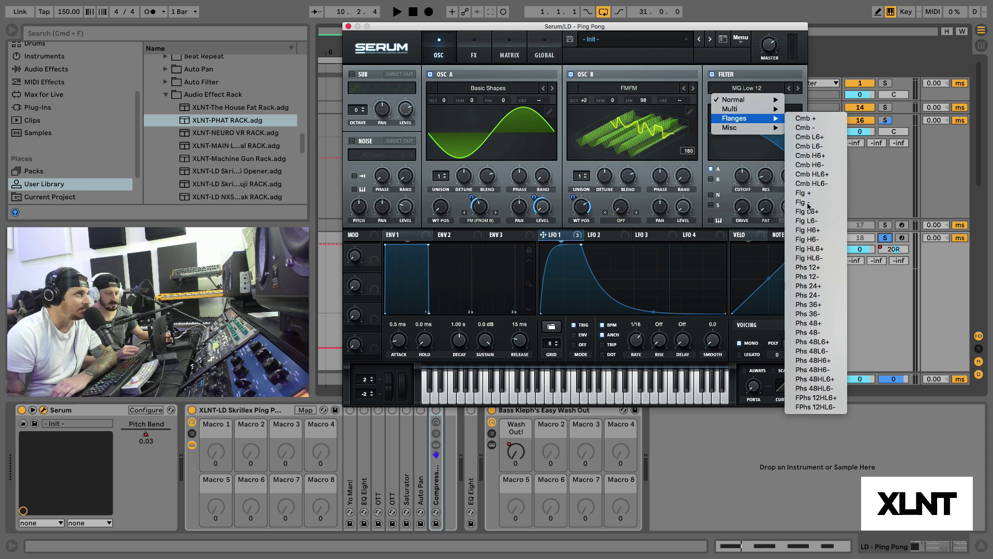
pyautogui.click(808, 203)
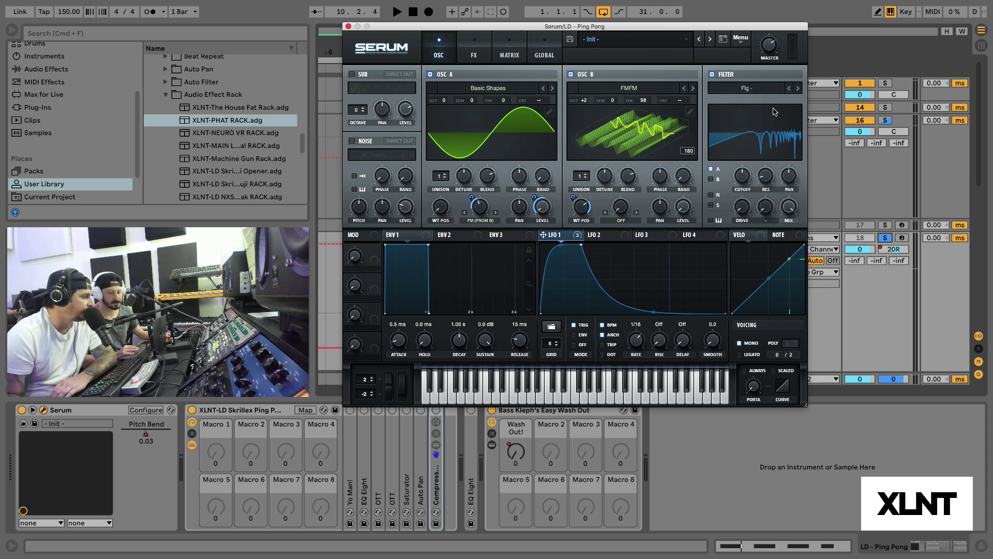
pyautogui.click(712, 179)
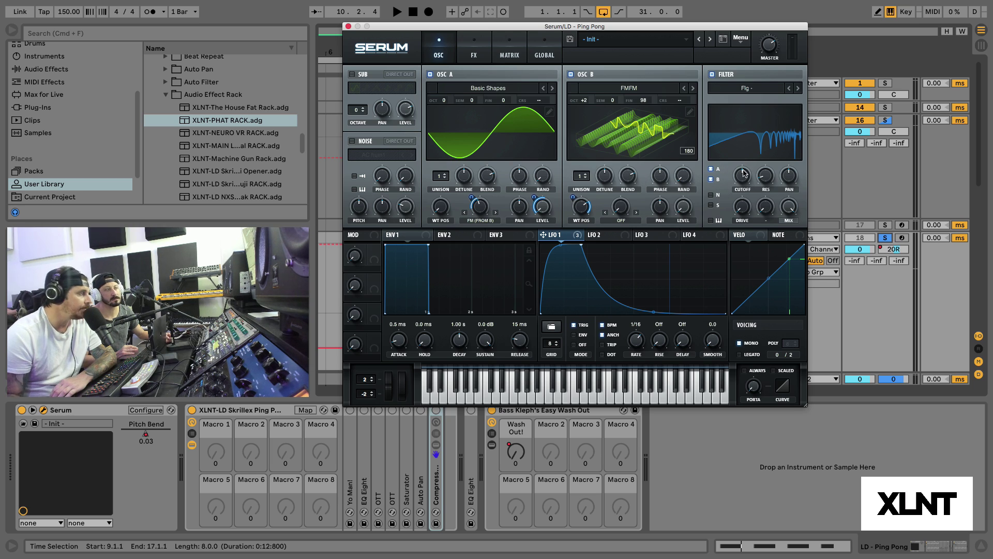
pyautogui.moveTo(743, 177); pyautogui.dragTo(743, 174)
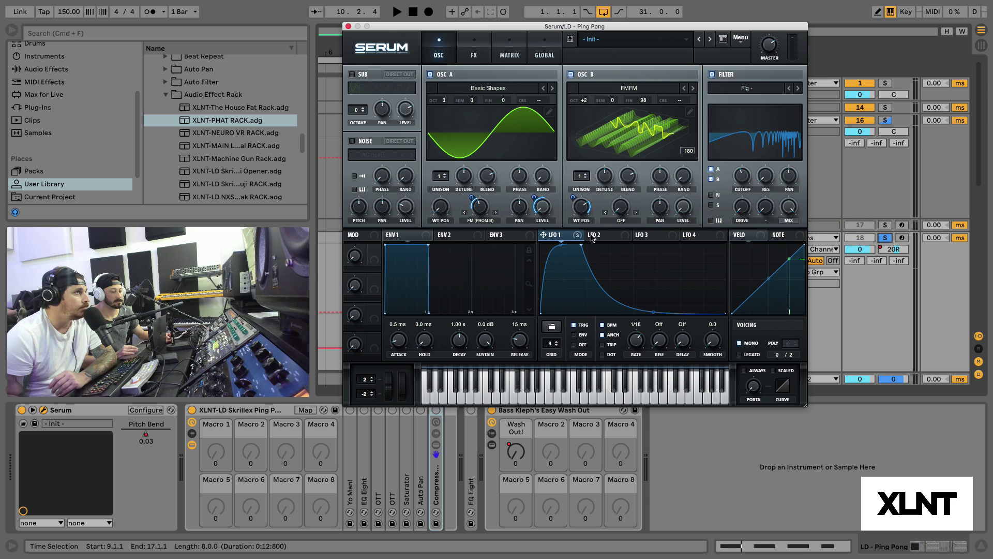
# Assign LFO 1 to the filter resonance with an amount of about 57 and play the lead to check it.
pyautogui.moveTo(582, 235); pyautogui.dragTo(763, 183)
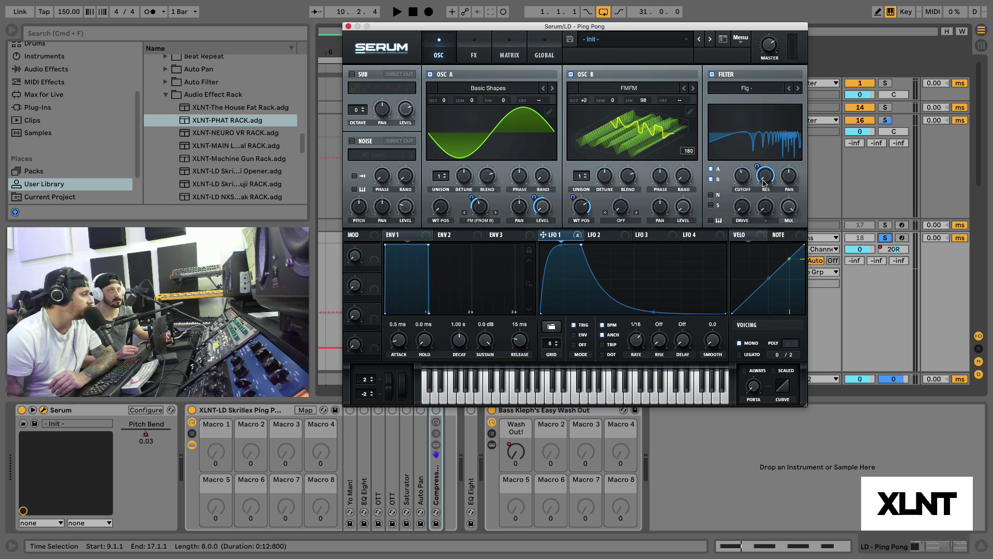
pyautogui.moveTo(759, 182)
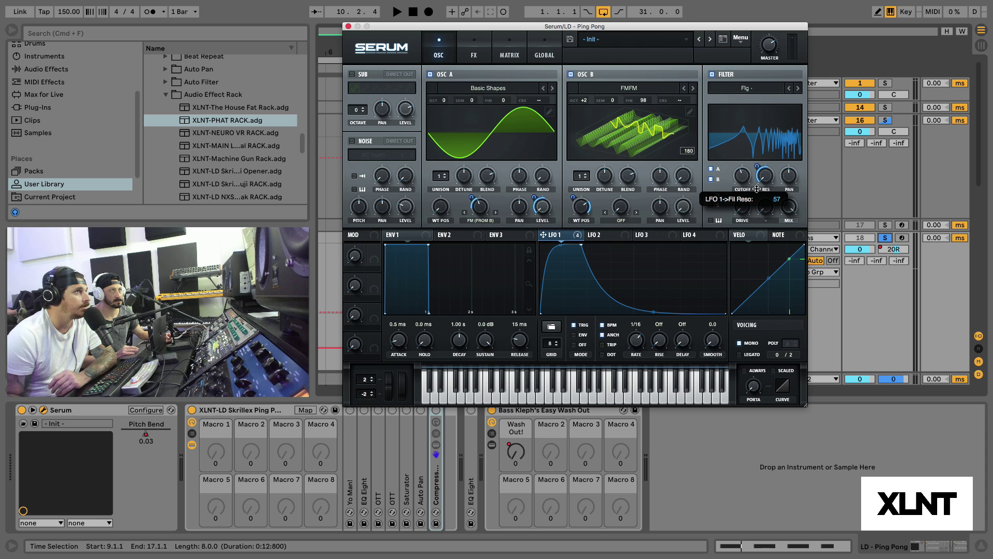
pyautogui.press('space')
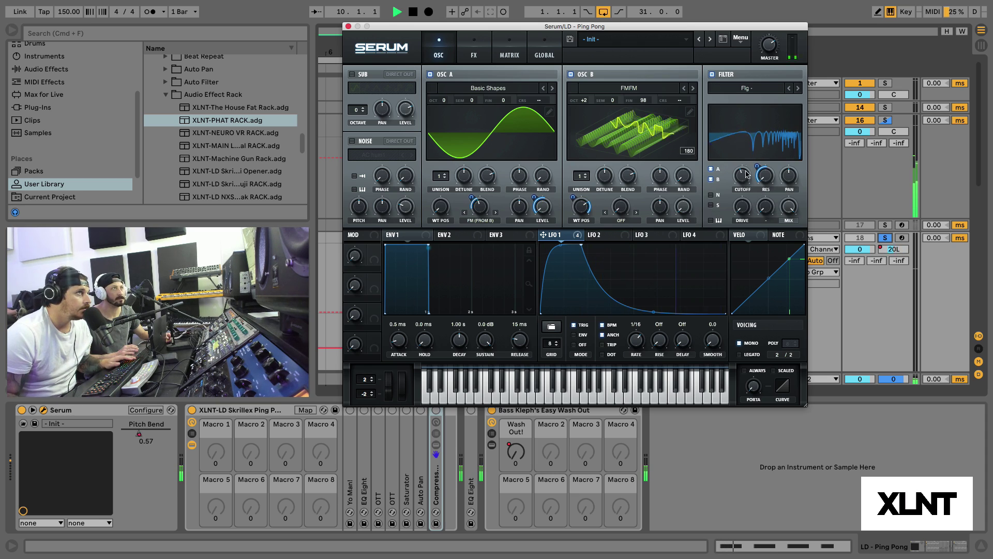
pyautogui.press('space')
pyautogui.moveTo(778, 44)
pyautogui.press('space')
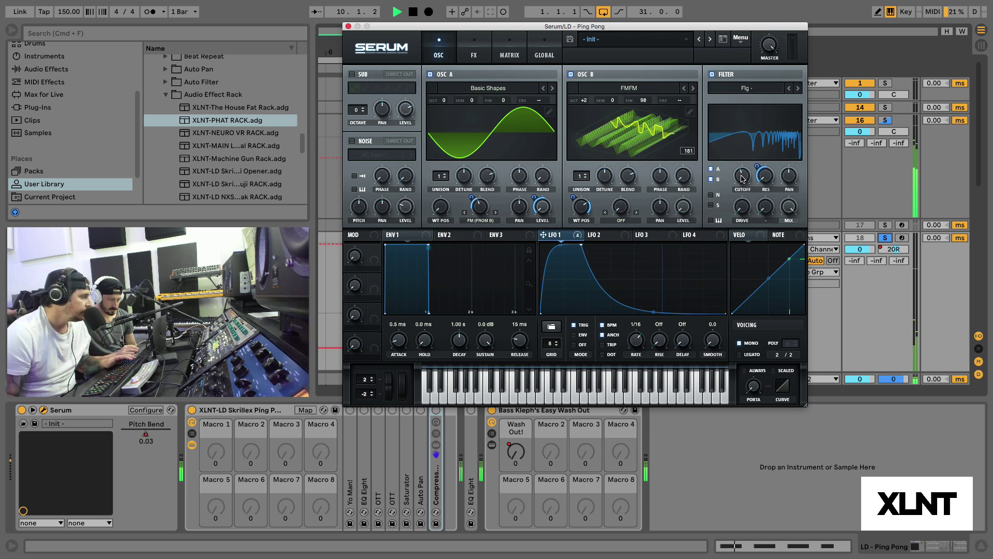
pyautogui.press('space')
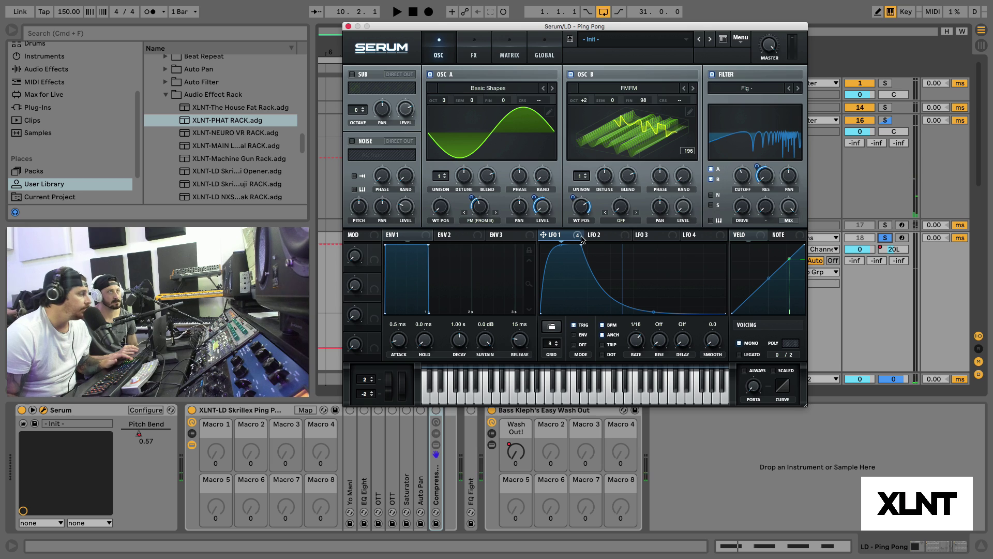
# Assign LFO 1 to the filter cutoff, reduce the modulation amount, and audition the lead.
pyautogui.moveTo(578, 237)
pyautogui.moveTo(578, 237); pyautogui.dragTo(740, 172)
pyautogui.moveTo(739, 173)
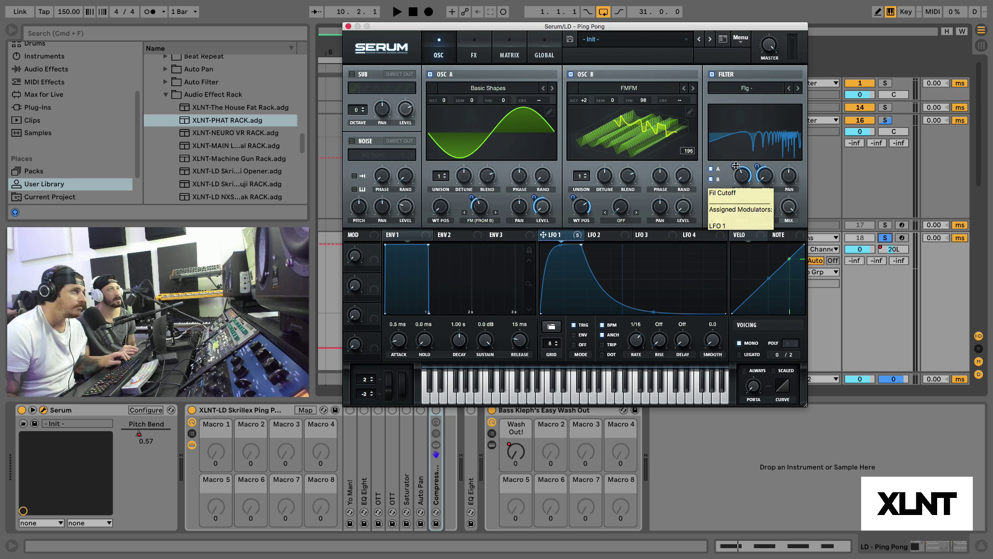
pyautogui.moveTo(735, 163); pyautogui.dragTo(736, 198)
pyautogui.press('space')
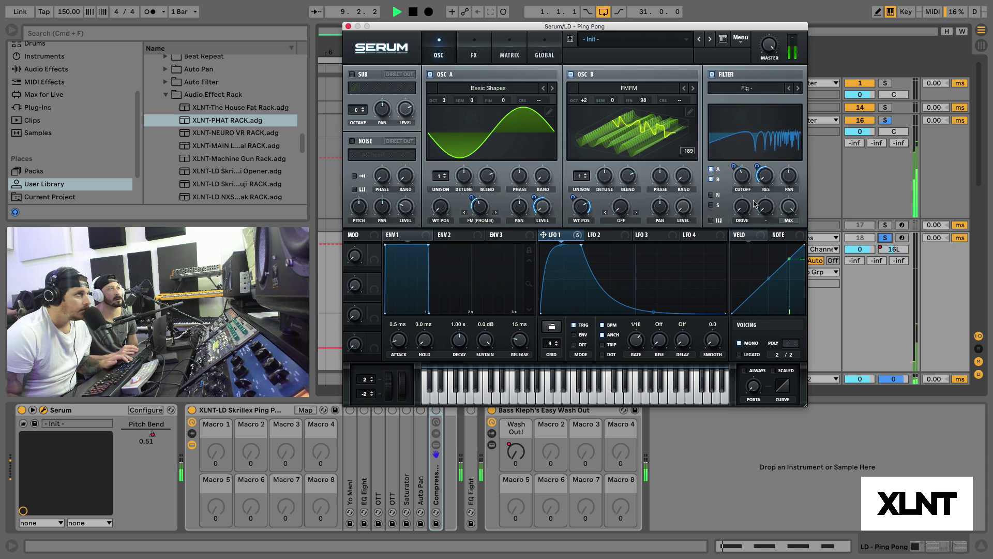
pyautogui.press('space')
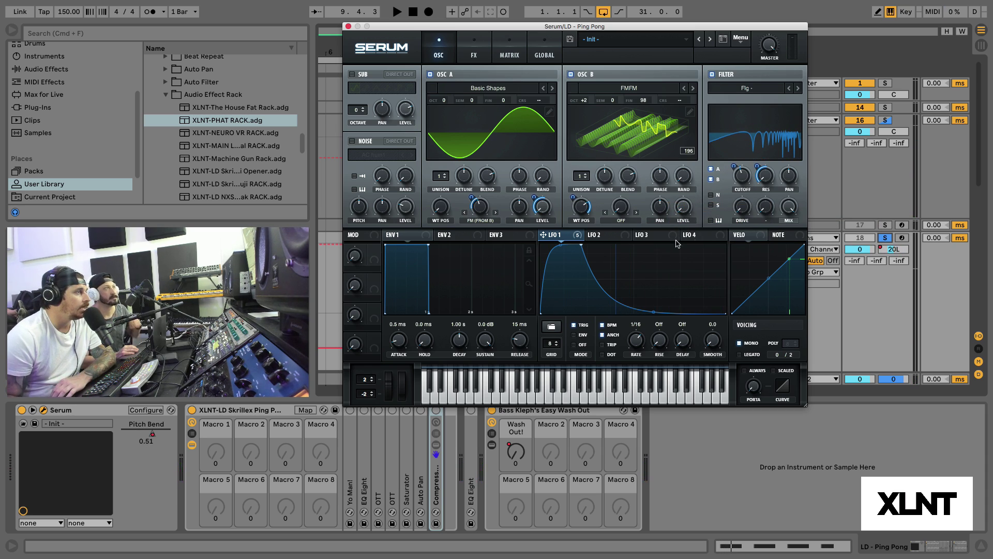
# Load the Basic flat 50 shape into LFO 4 and set its mode to Trig.
pyautogui.click(710, 237)
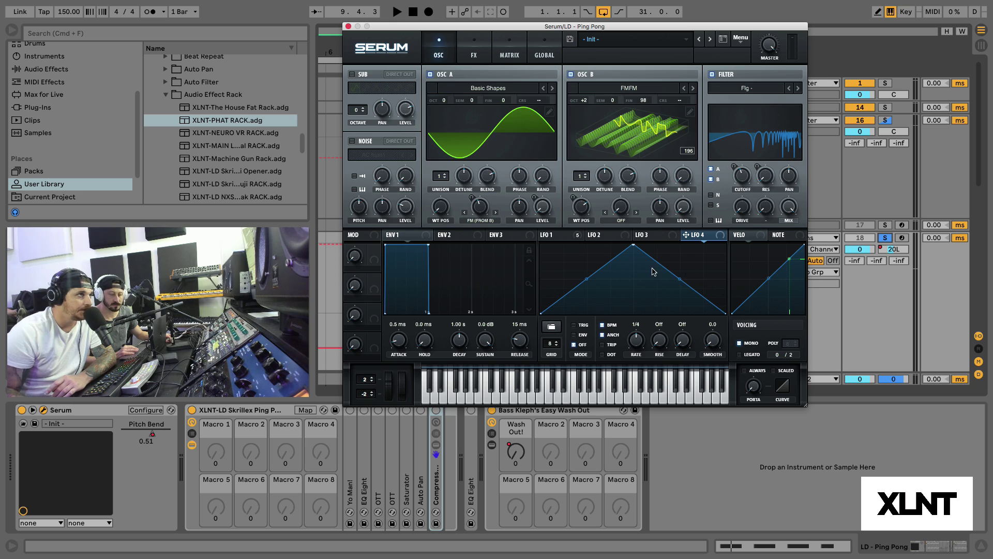
pyautogui.click(552, 327)
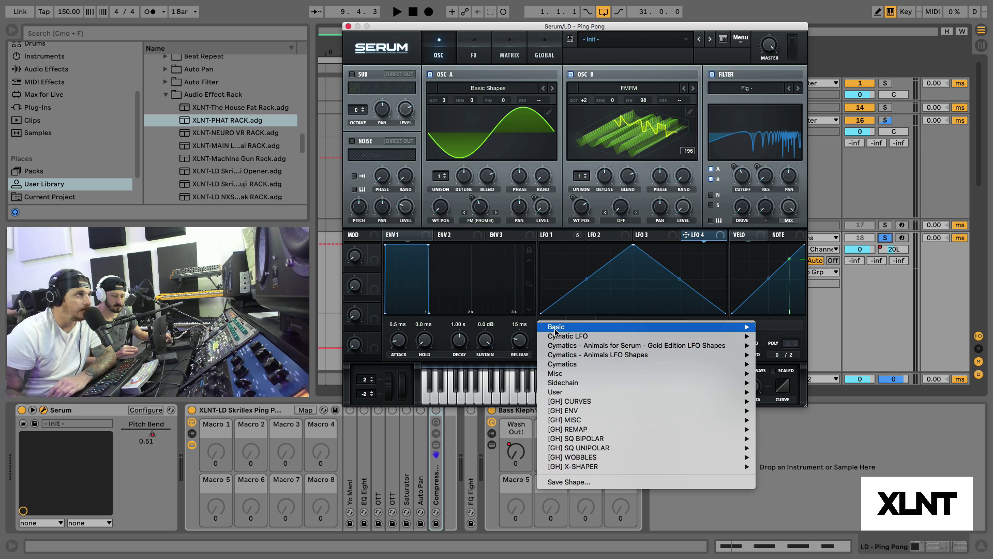
pyautogui.moveTo(643, 328)
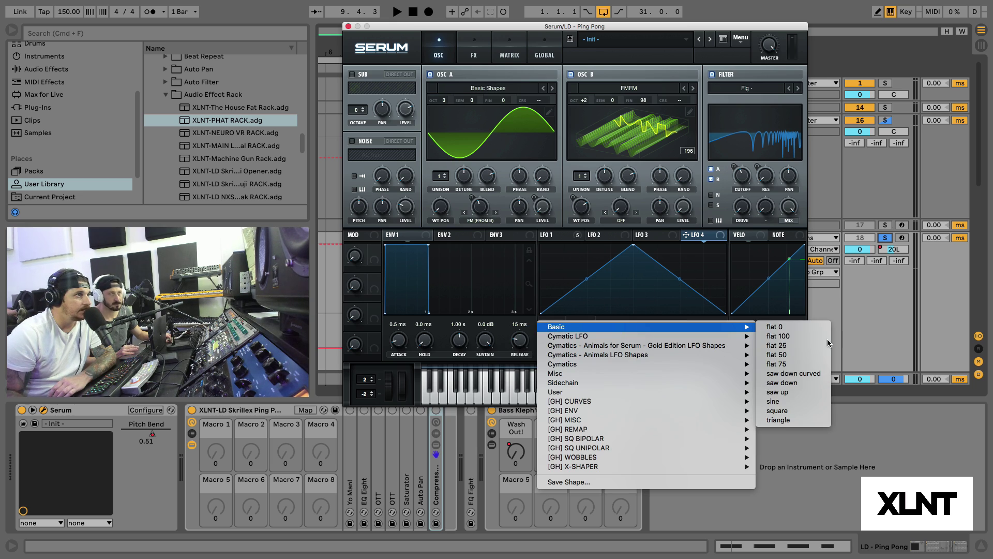
pyautogui.click(776, 354)
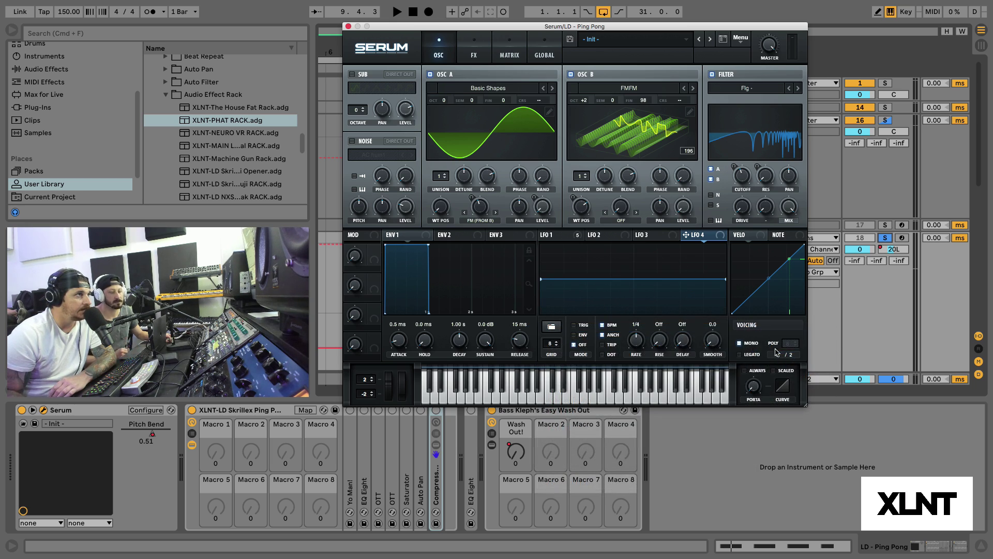
pyautogui.click(575, 326)
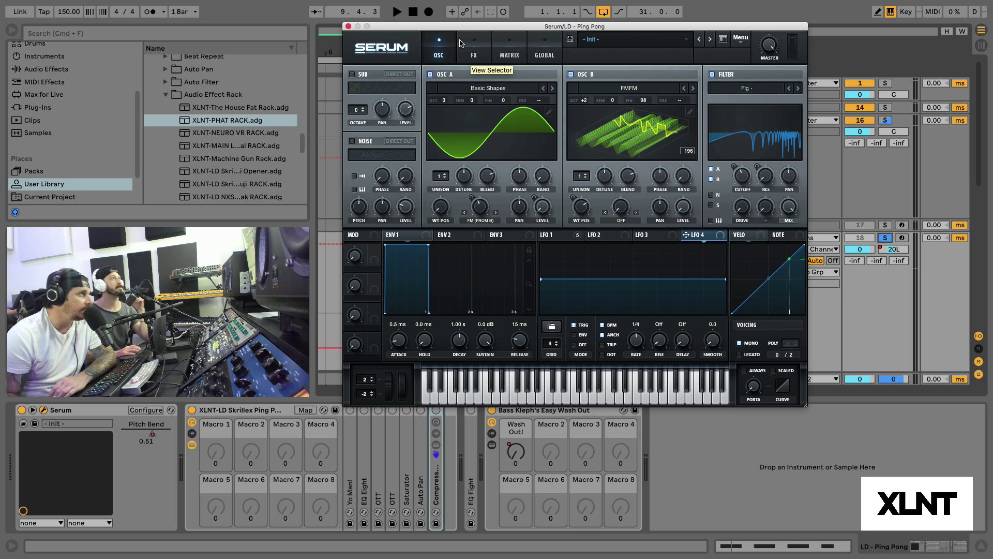
# Enter the low-band frequency for the EQ in the effects rack.
pyautogui.click(474, 47)
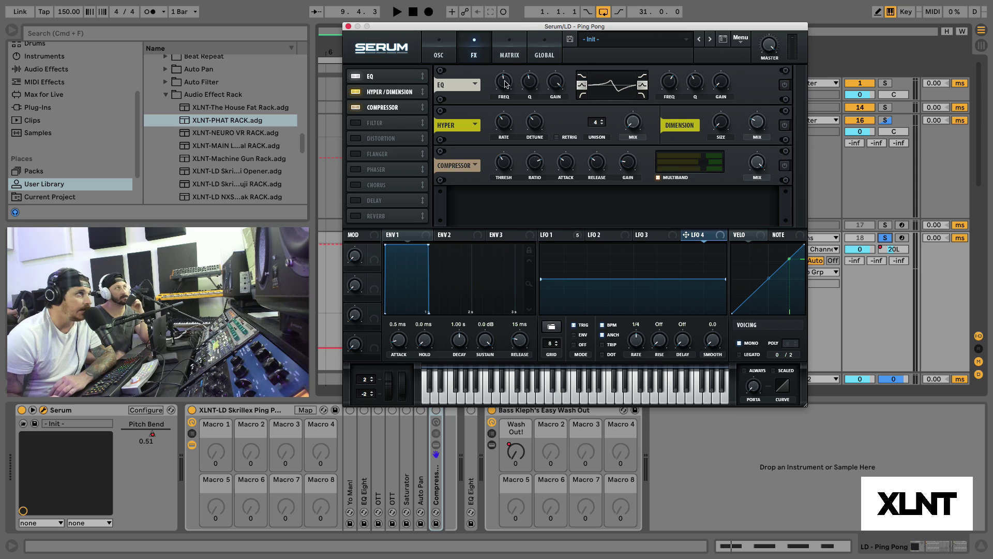
pyautogui.moveTo(506, 84)
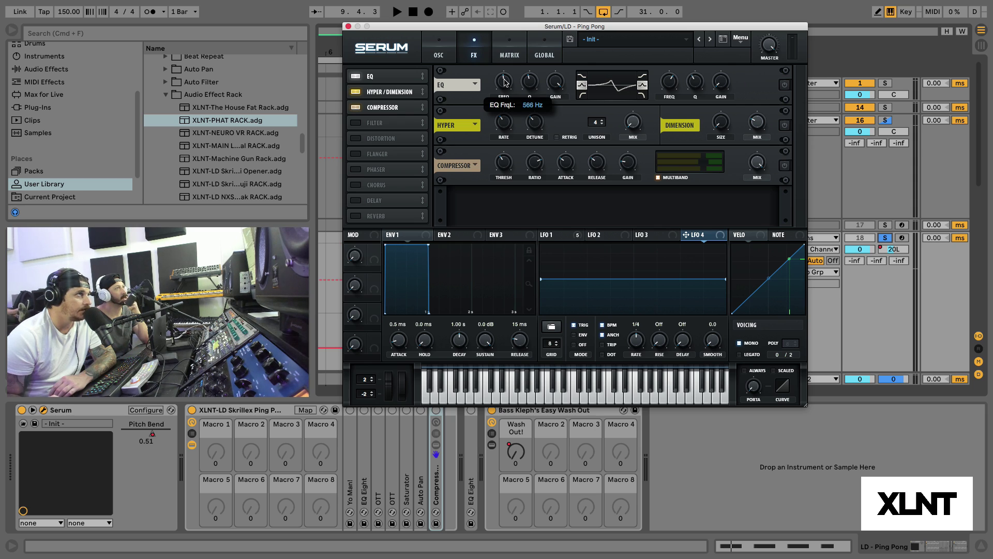
pyautogui.doubleClick(505, 84)
pyautogui.write('5')
pyautogui.press('Return')
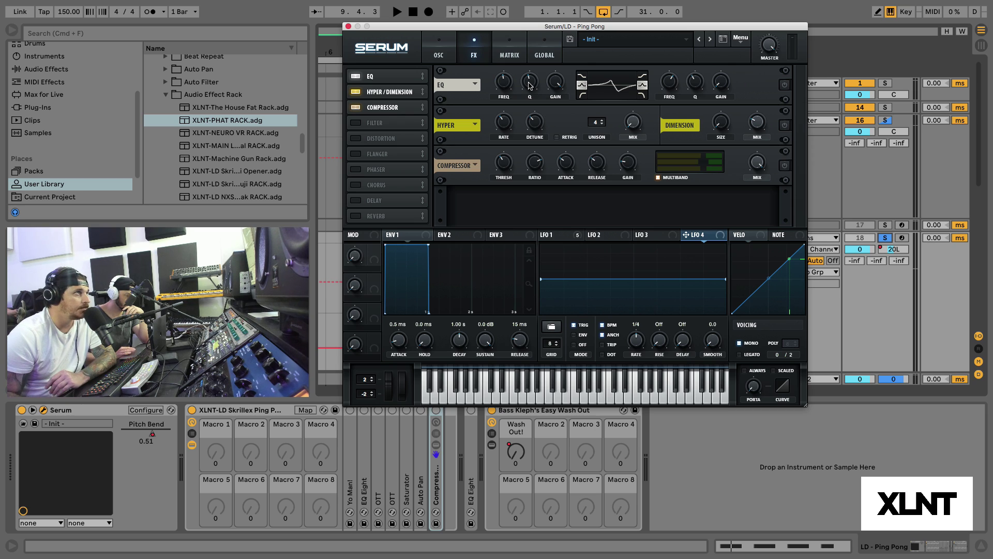
# Enable the EQ and the Compressor in the effects rack, playing the lead to check the EQ.
pyautogui.moveTo(554, 84)
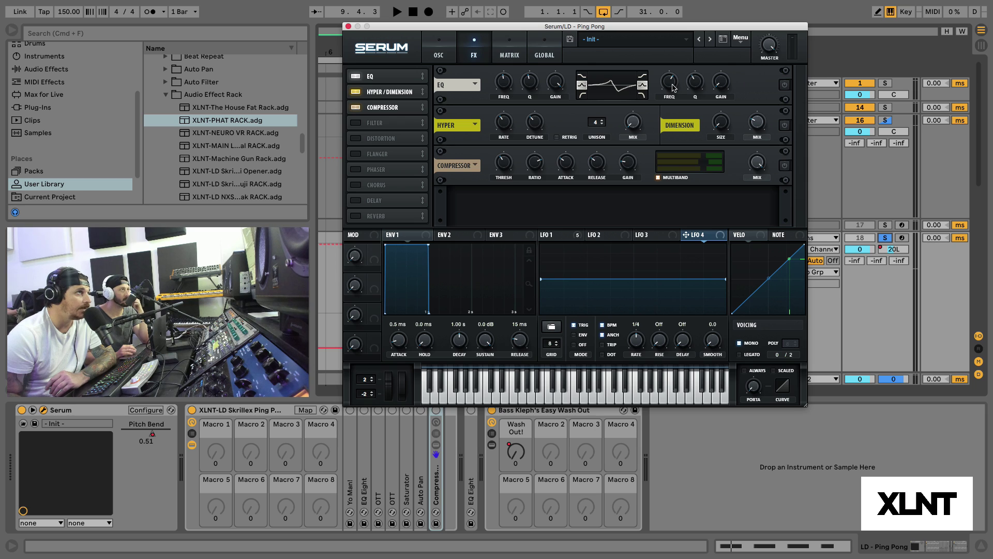
pyautogui.moveTo(673, 88)
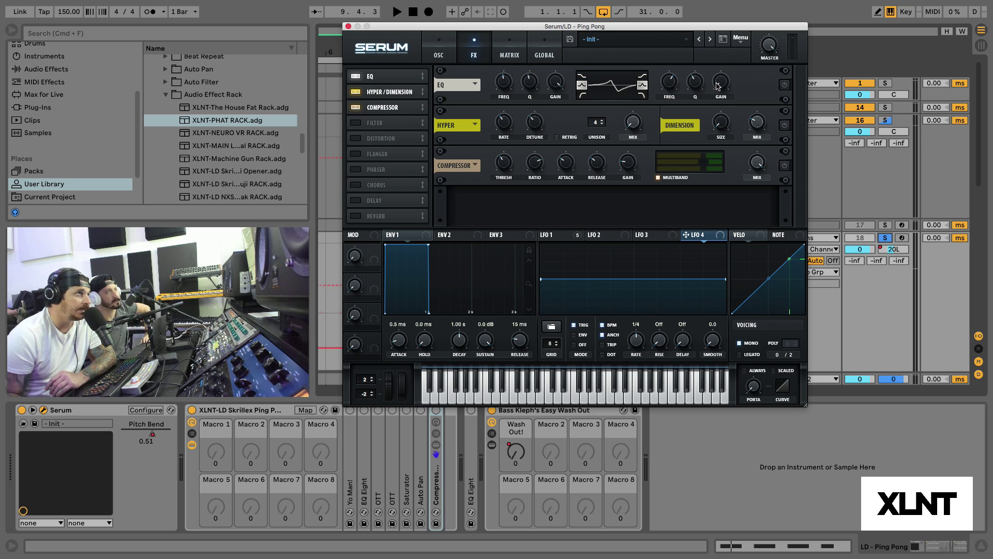
pyautogui.press('space')
pyautogui.press('space')
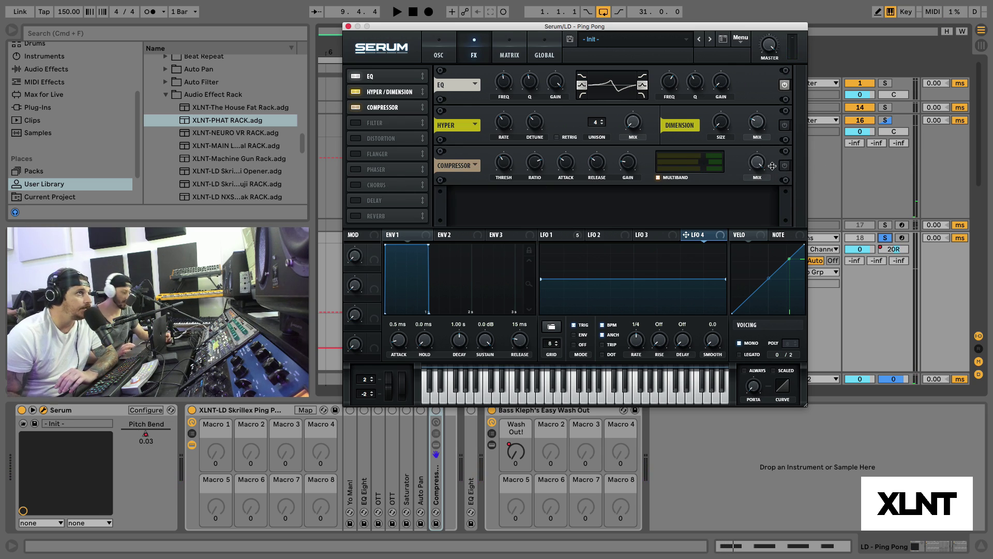
pyautogui.click(783, 166)
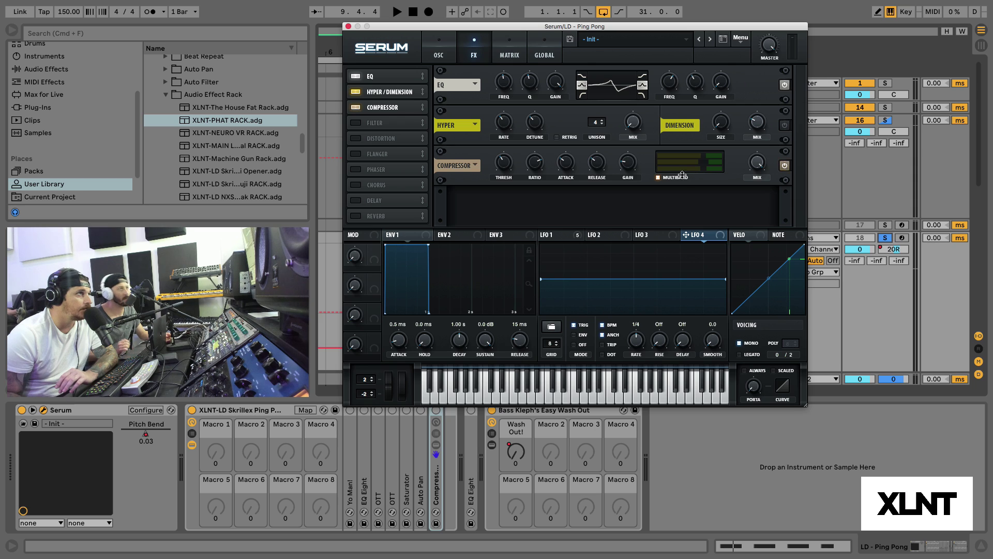
# Turn off solo on the LD - Ping Pong track and audition the compressed lead within the mix.
pyautogui.moveTo(506, 162)
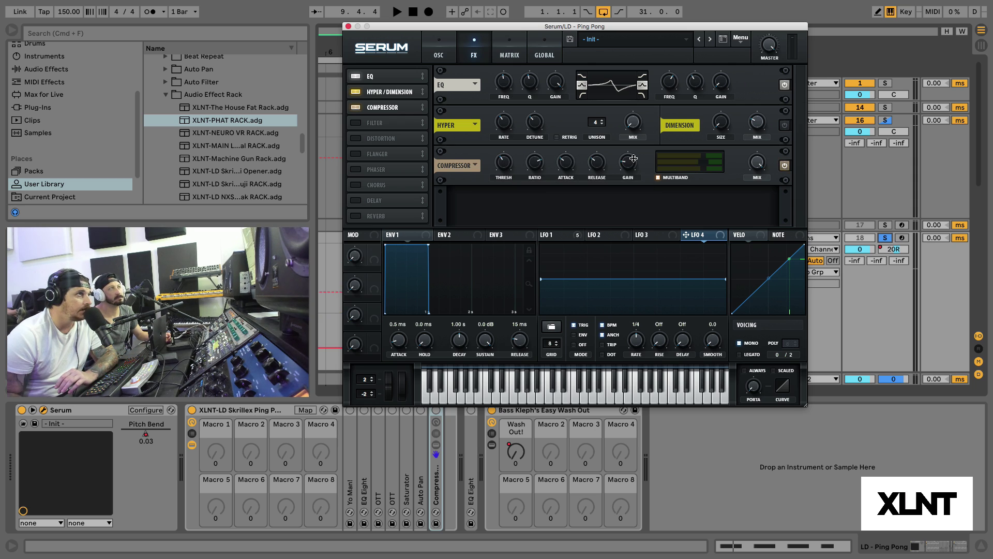
pyautogui.moveTo(633, 158)
pyautogui.press('space')
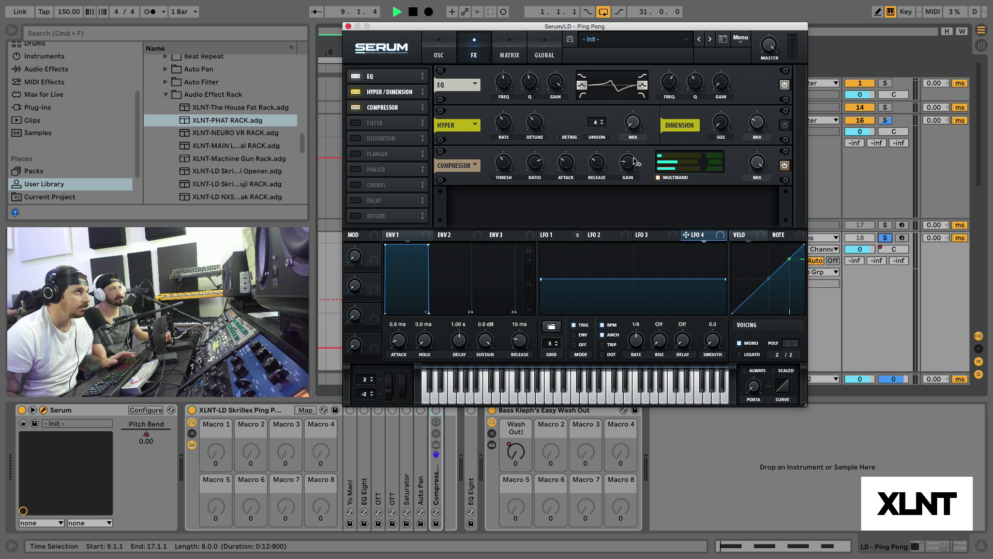
pyautogui.moveTo(766, 68)
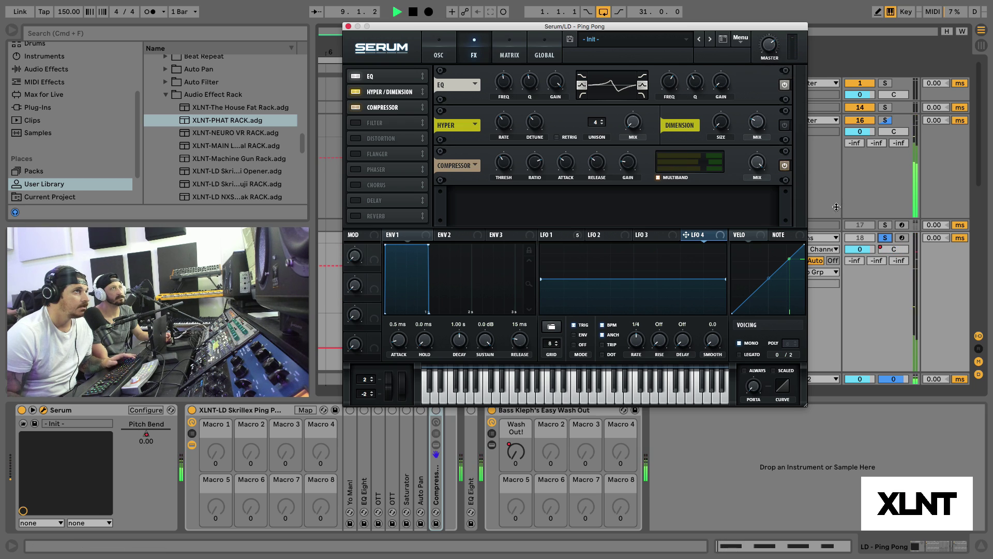
pyautogui.click(885, 237)
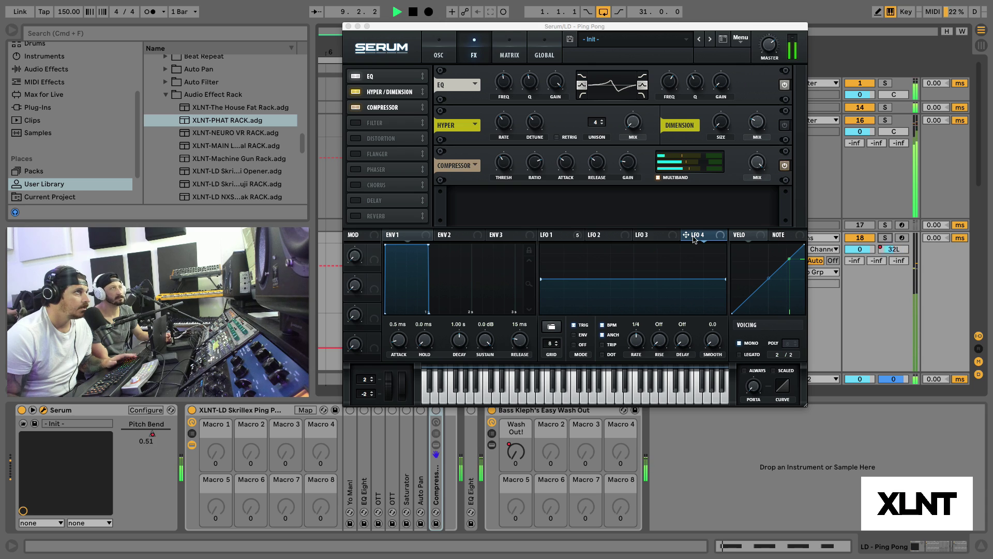
pyautogui.press('space')
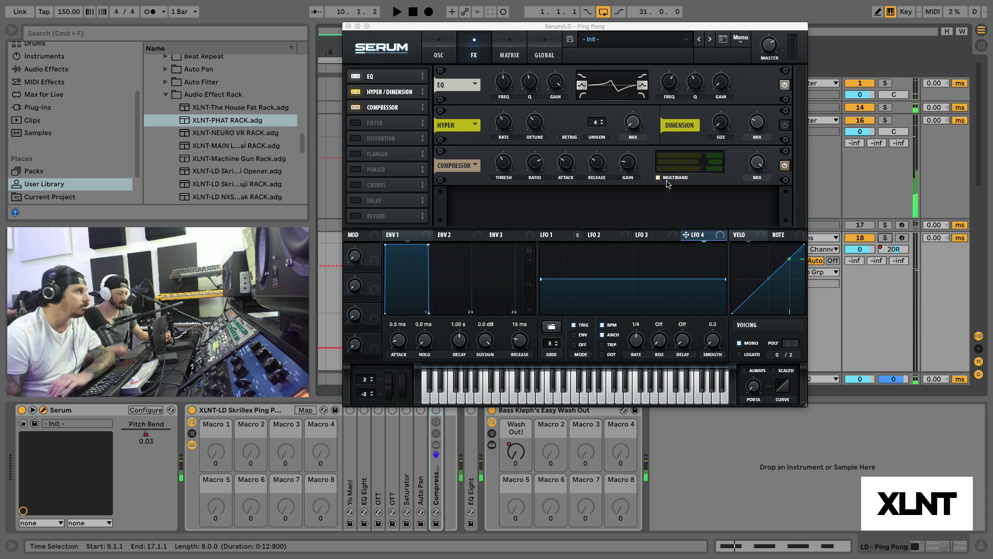
# Enable the Hyper/Dimension effect and assign LFO 1 to the EQ's low-band frequency with an amount of 12, auditioning the sound.
pyautogui.click(504, 126)
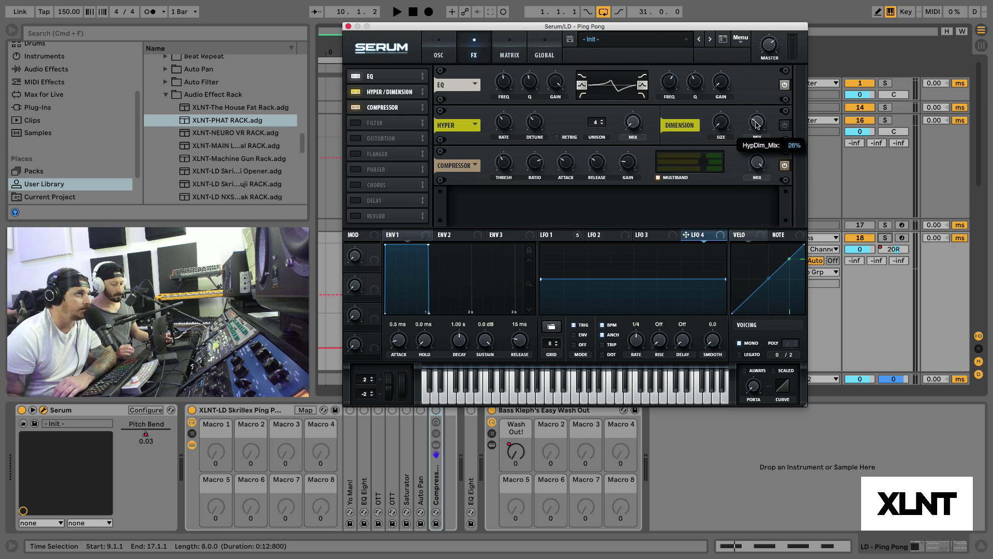
pyautogui.click(784, 124)
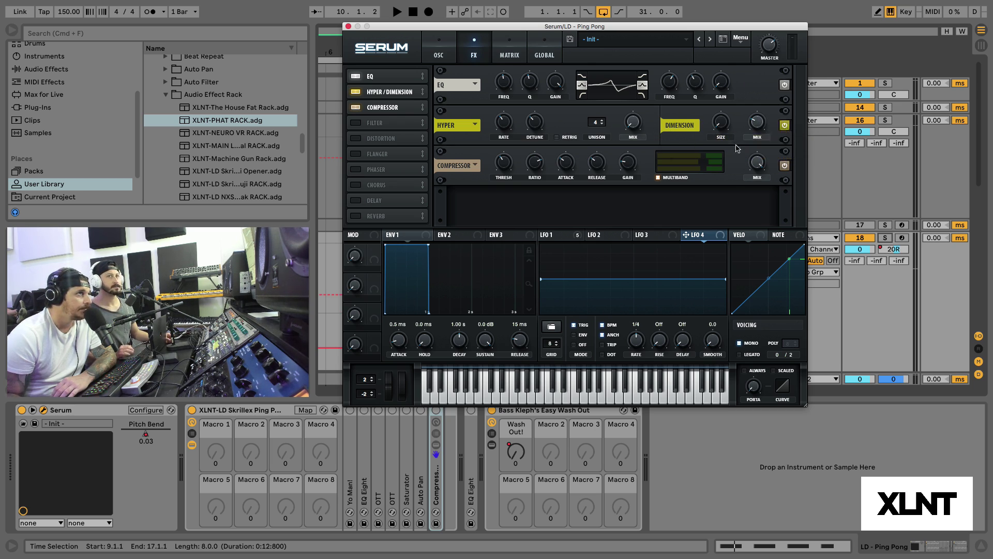
pyautogui.rightClick(568, 236)
pyautogui.click(568, 236)
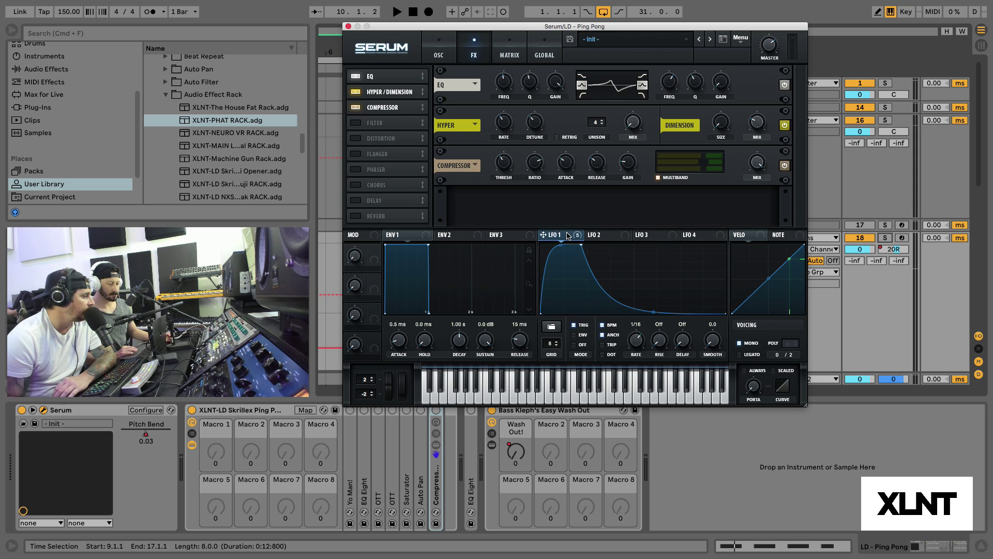
pyautogui.moveTo(577, 236); pyautogui.dragTo(499, 90)
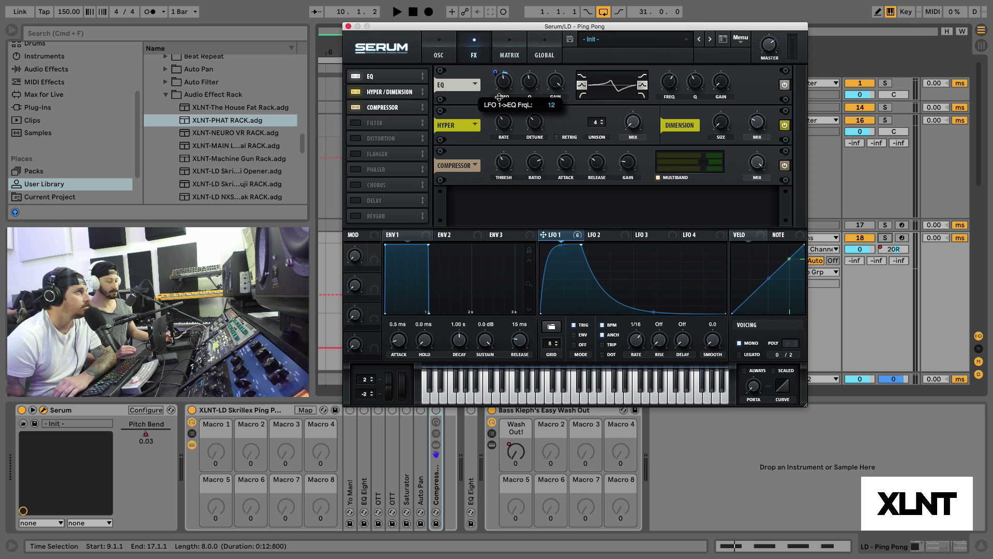
pyautogui.moveTo(499, 99); pyautogui.dragTo(499, 99)
pyautogui.press('space')
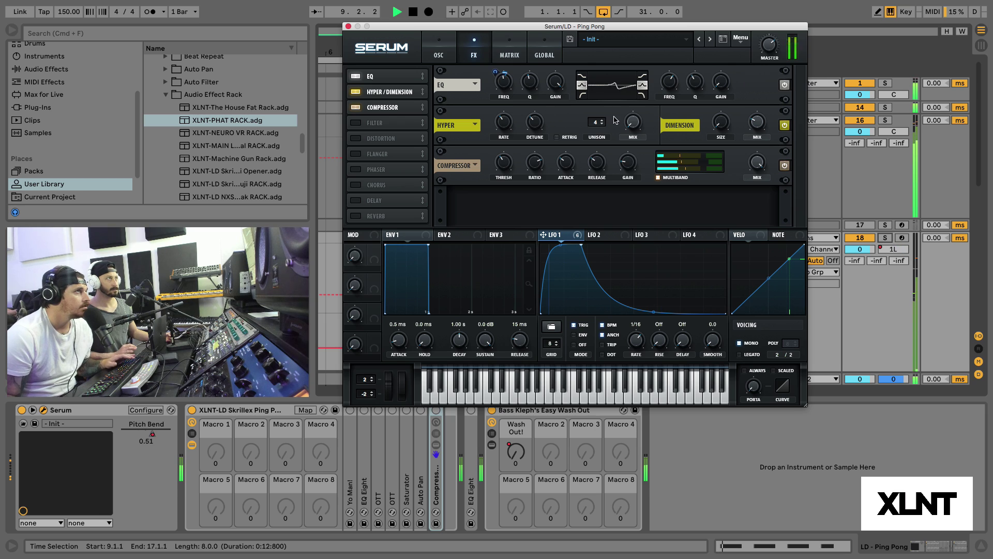
pyautogui.press('space')
# Assign LFO 1 to the EQ's high-band frequency with a small negative amount and audition the lead.
pyautogui.moveTo(543, 234); pyautogui.dragTo(659, 97)
pyautogui.press('space')
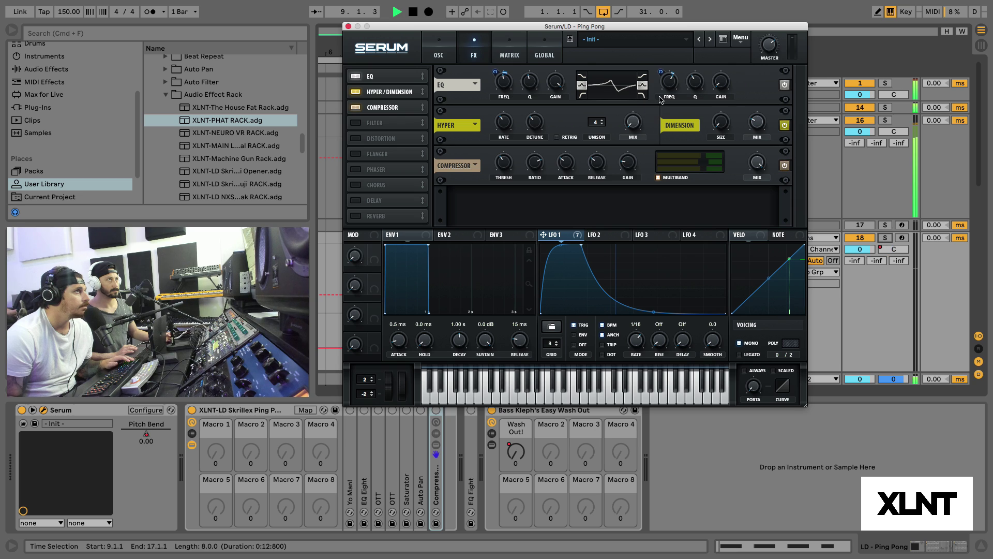
pyautogui.press('space')
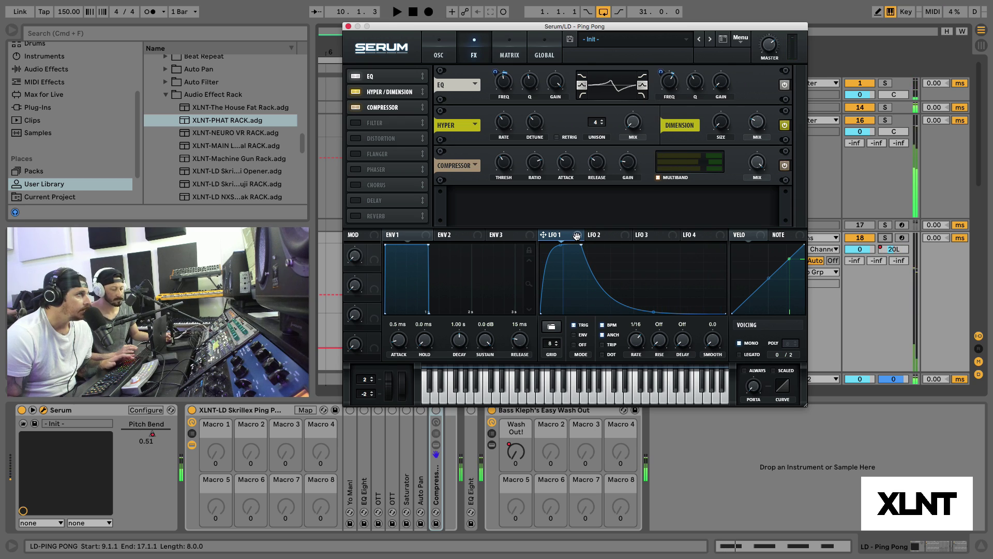
# Assign LFO 1 to the Hyper effect's mix and play the lead to check it.
pyautogui.moveTo(578, 237); pyautogui.dragTo(623, 150)
pyautogui.press('space')
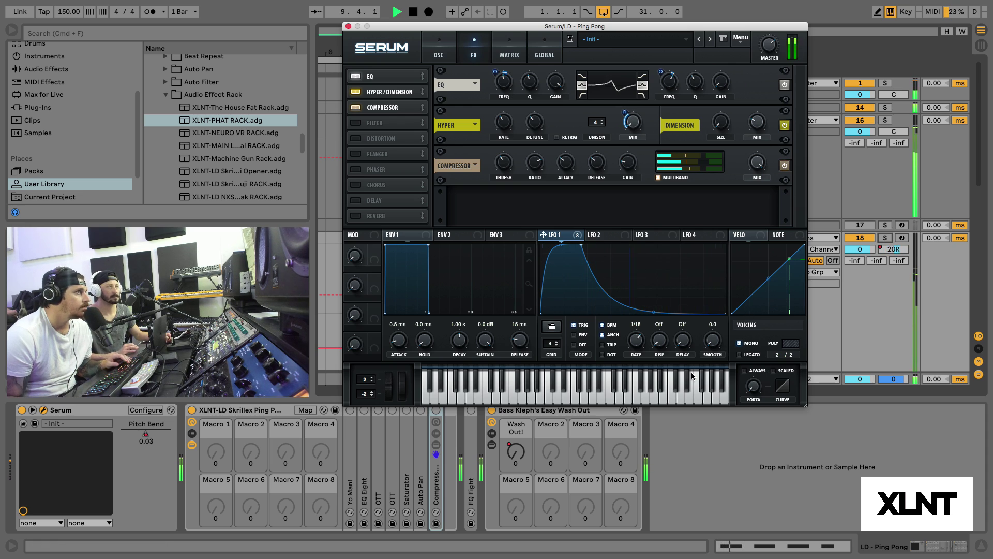
pyautogui.press('space')
# Reshape LFO 4 into a gentle downward slope by slightly raising its start point and lowering its end point.
pyautogui.moveTo(584, 238)
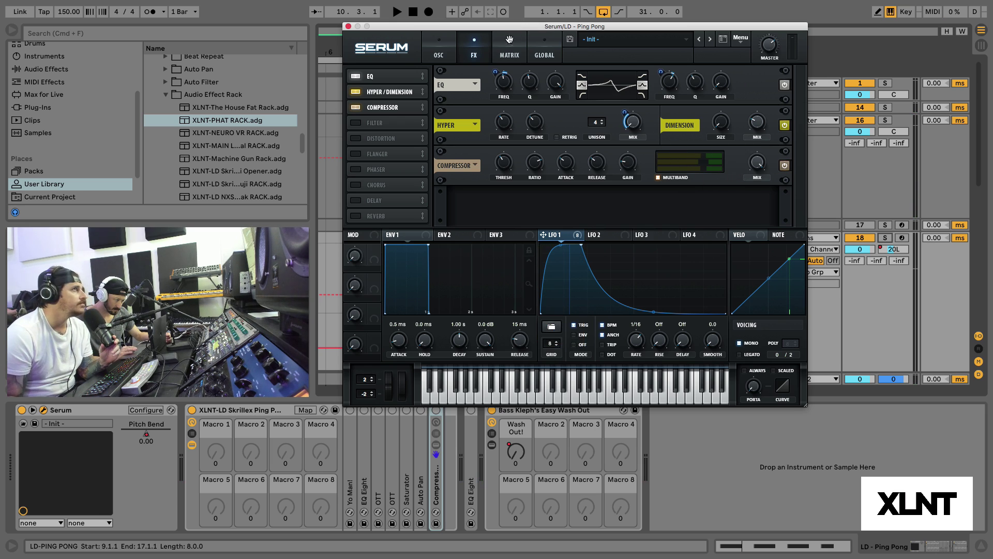
pyautogui.click(446, 49)
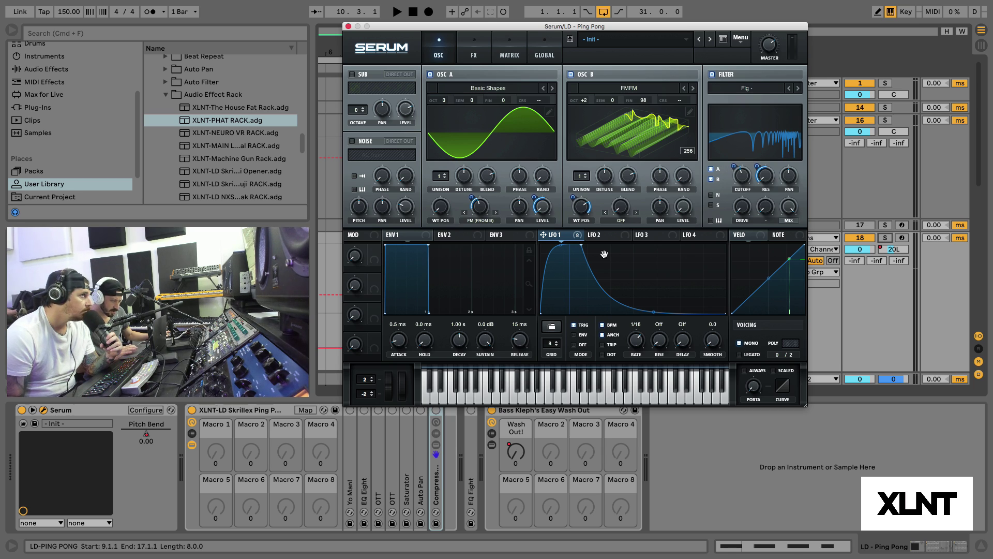
pyautogui.click(466, 58)
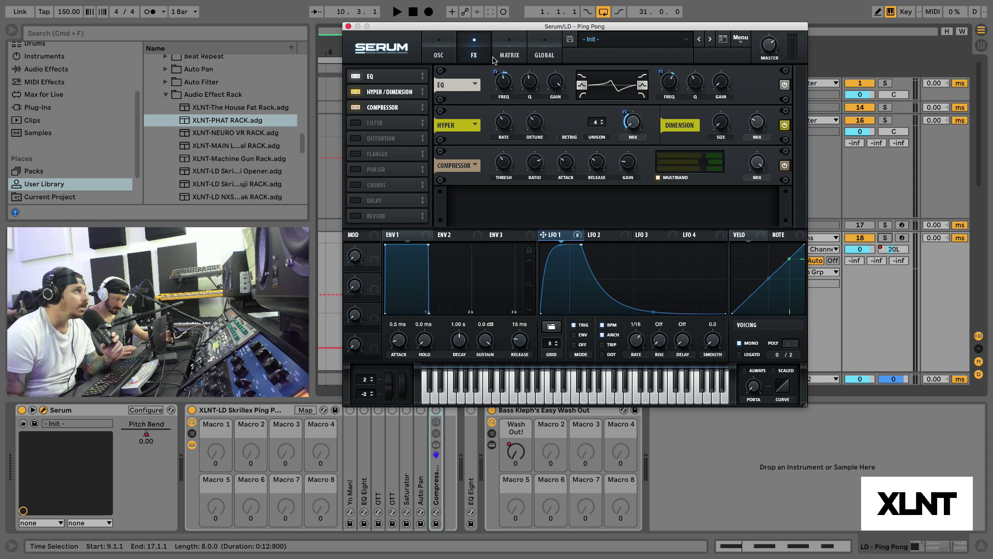
pyautogui.click(501, 58)
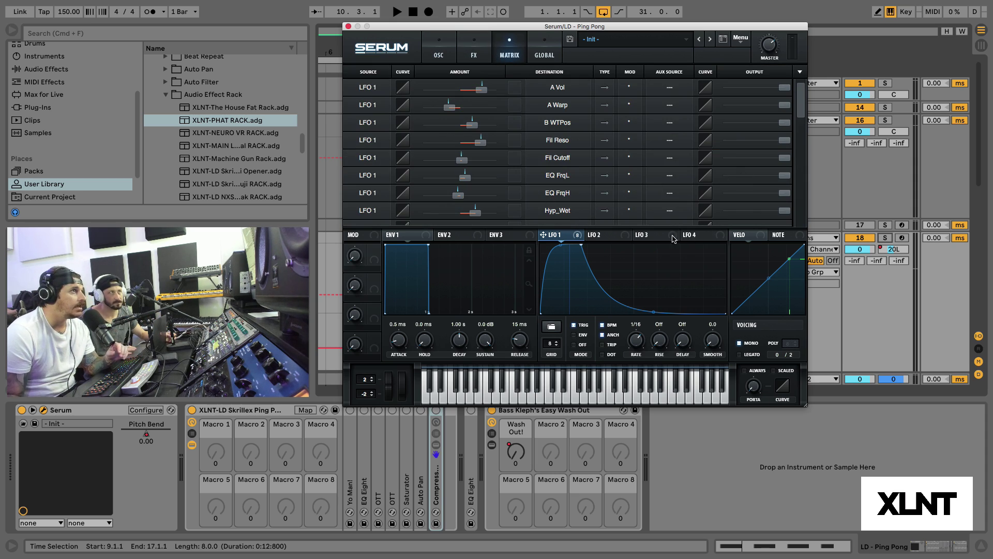
pyautogui.click(698, 236)
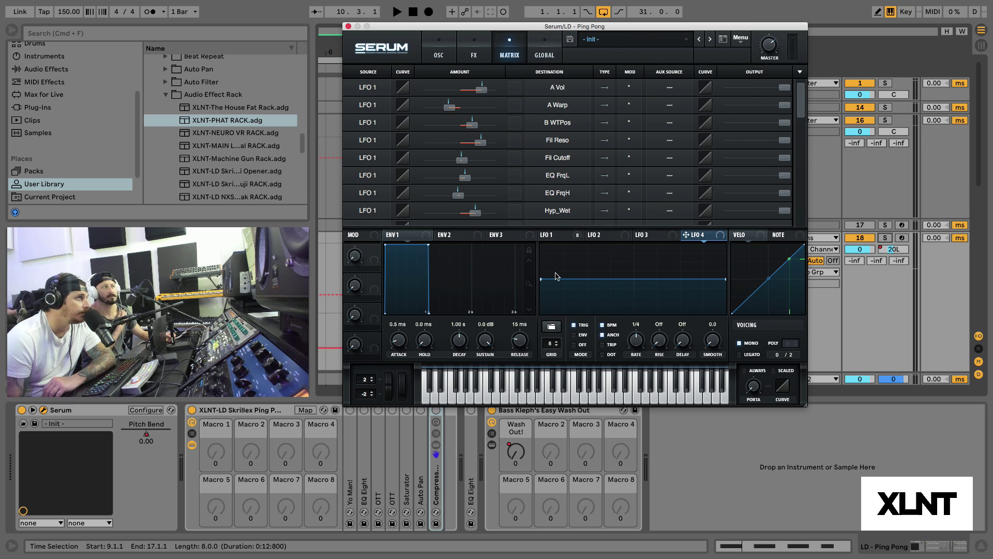
pyautogui.moveTo(541, 279); pyautogui.dragTo(537, 271)
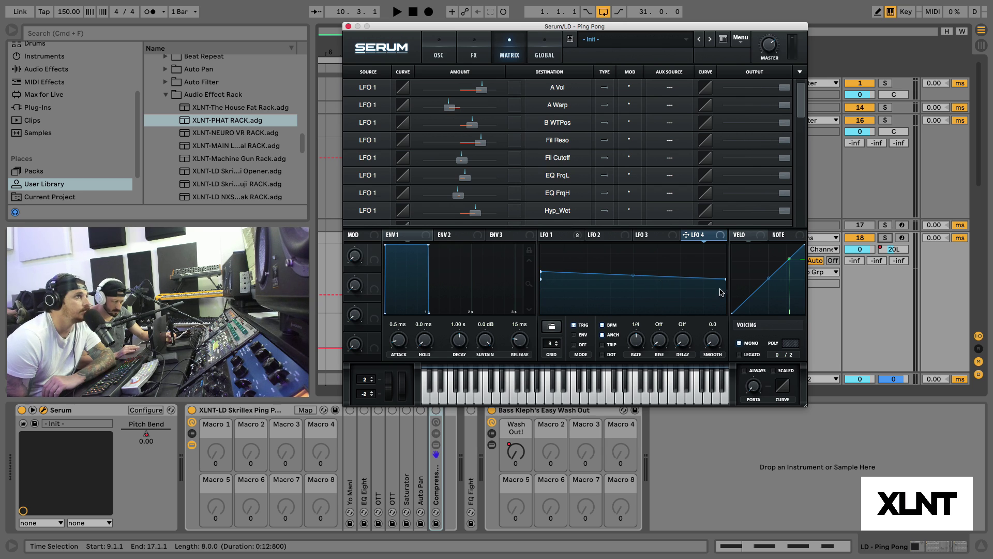
pyautogui.moveTo(725, 278); pyautogui.dragTo(726, 285)
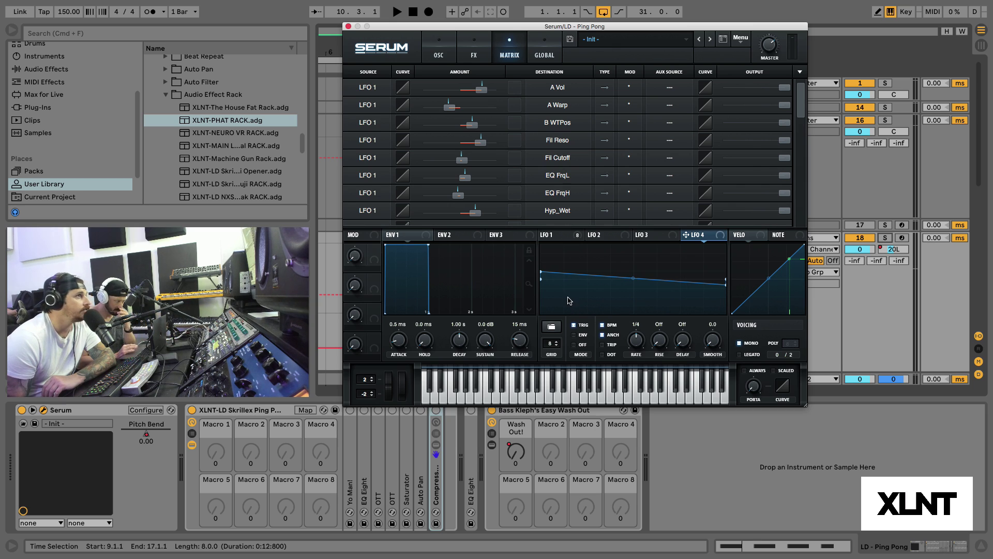
# Add a modulation routing from LFO 4 to the master tuning in the first empty matrix row.
pyautogui.scroll(-5, 506, 209)
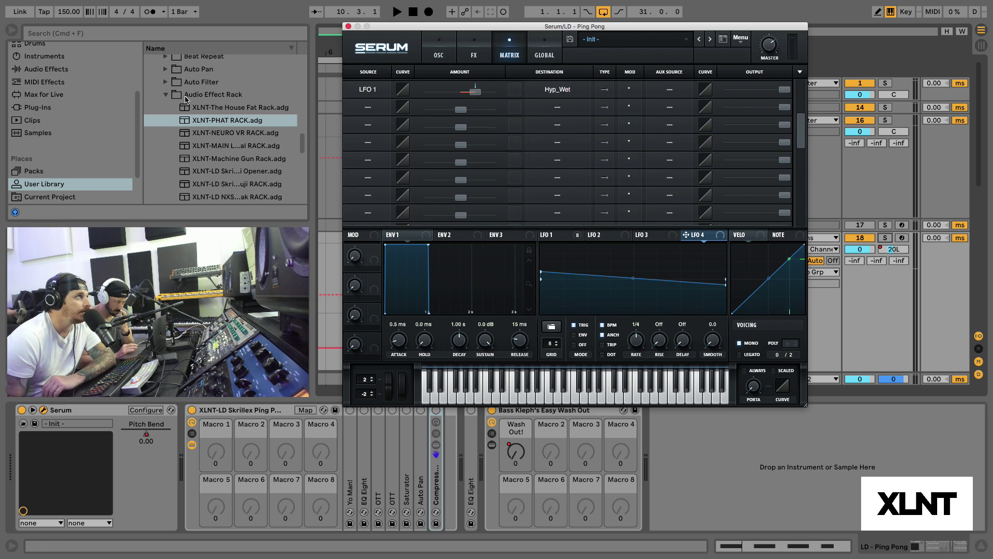
pyautogui.click(356, 104)
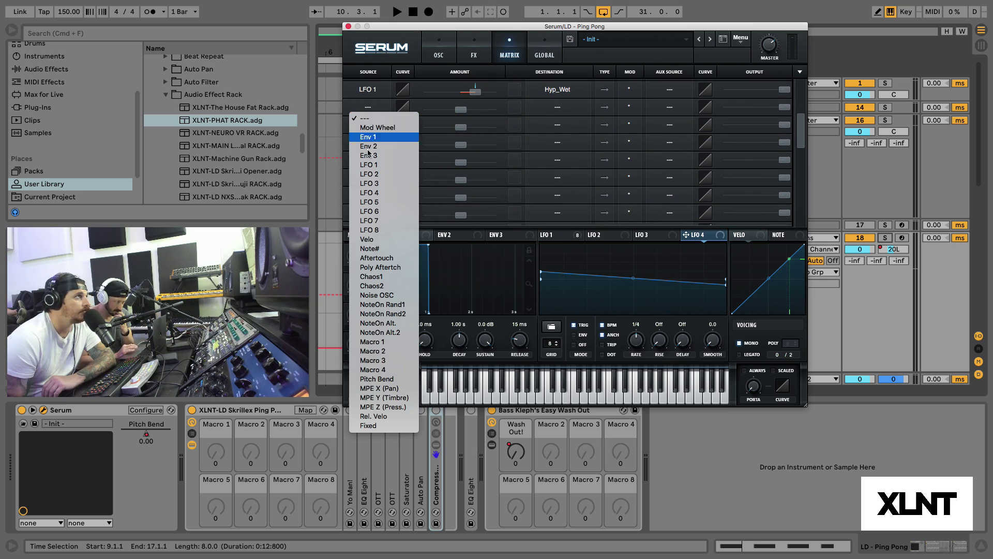
pyautogui.click(373, 192)
pyautogui.click(549, 109)
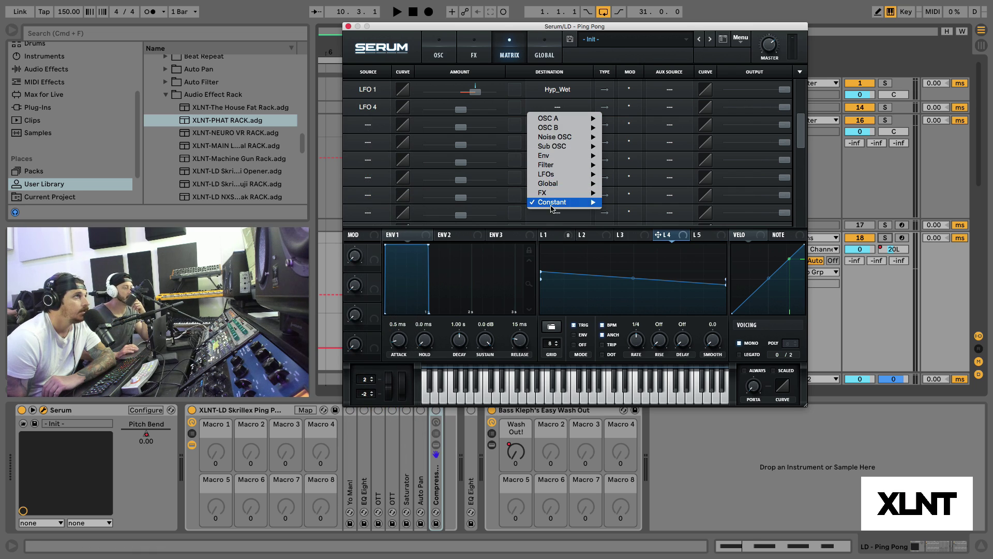
pyautogui.moveTo(552, 189)
pyautogui.click(627, 184)
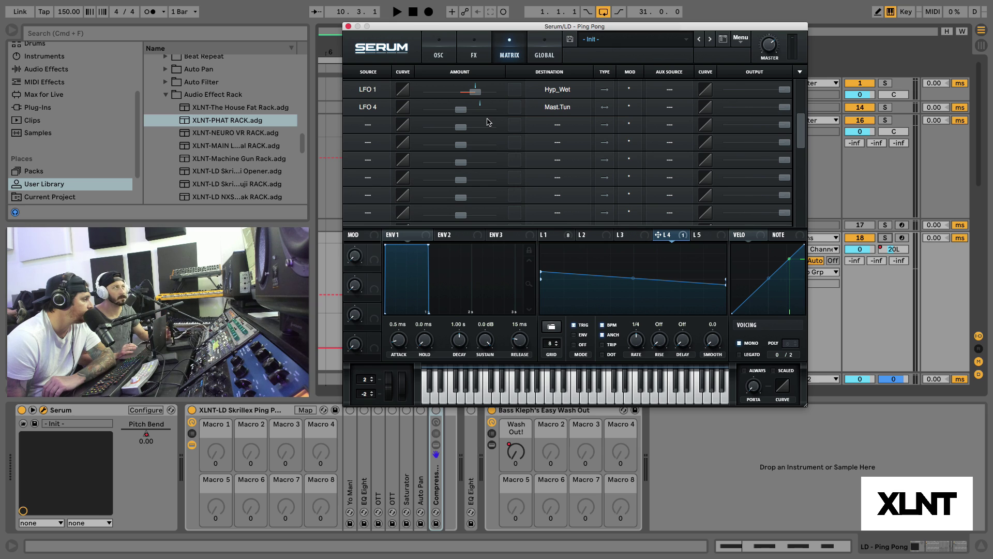
# Set the LFO 4 master tuning modulation to a very small positive amount and audition the lead.
pyautogui.moveTo(466, 110)
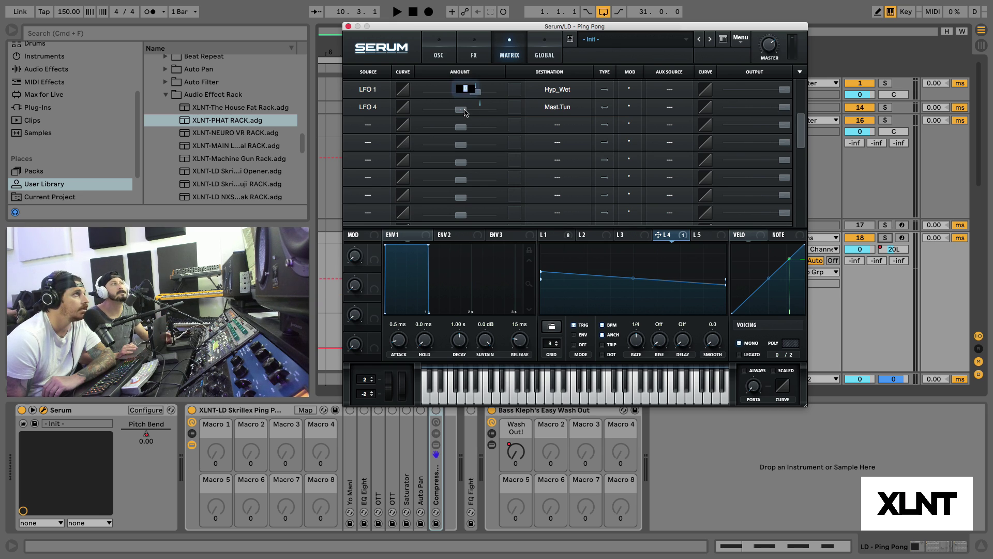
pyautogui.moveTo(467, 112); pyautogui.dragTo(467, 105)
pyautogui.press('space')
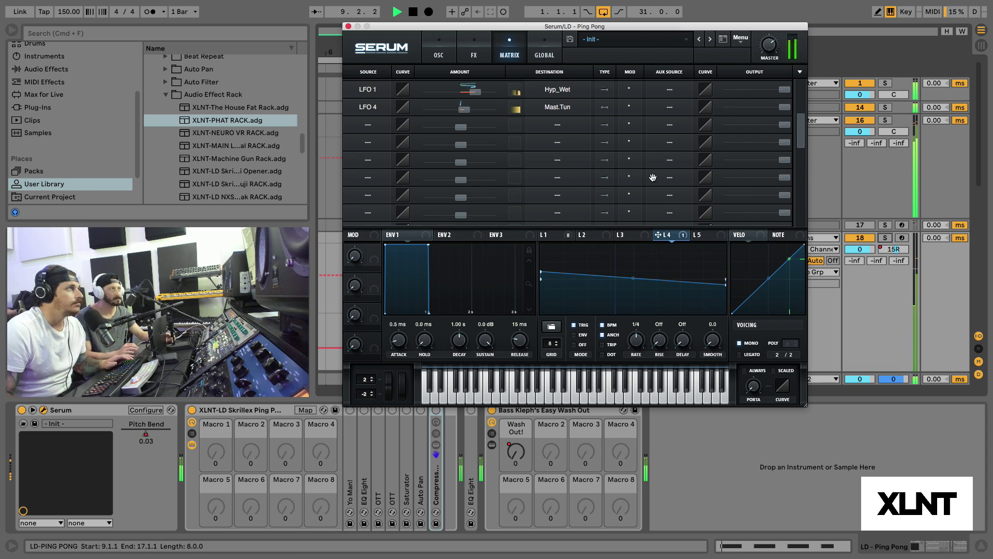
pyautogui.press('space')
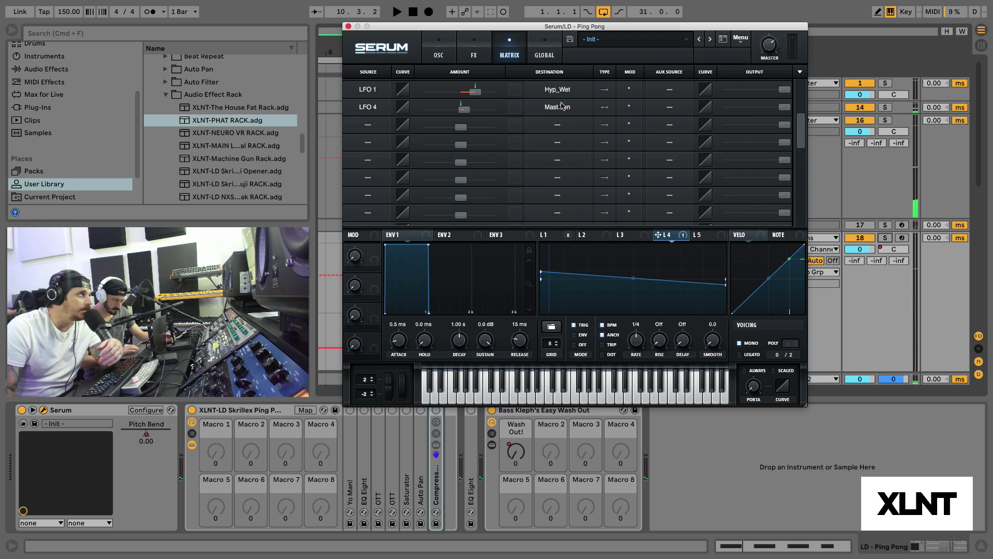
# Close the Serum window, then unfold and solo the Drum Grp with its KICK clip selected.
pyautogui.click(348, 26)
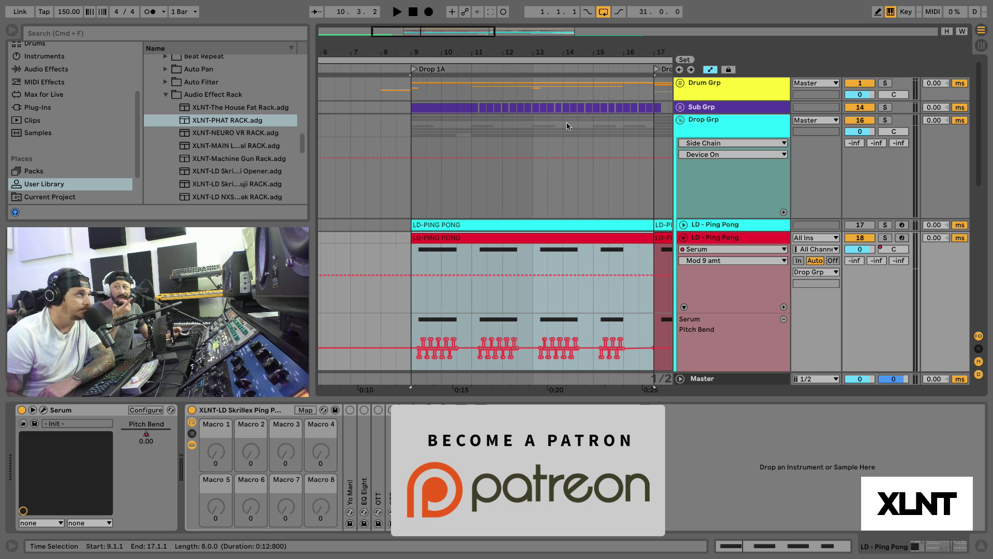
pyautogui.hscroll(2, 592, 38)
pyautogui.moveTo(593, 38); pyautogui.dragTo(571, 100)
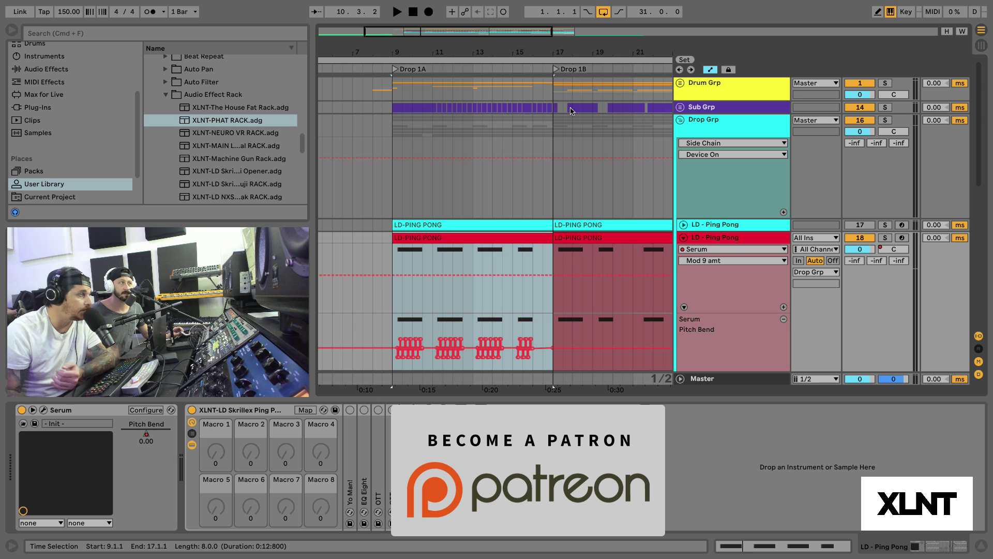
pyautogui.click(680, 84)
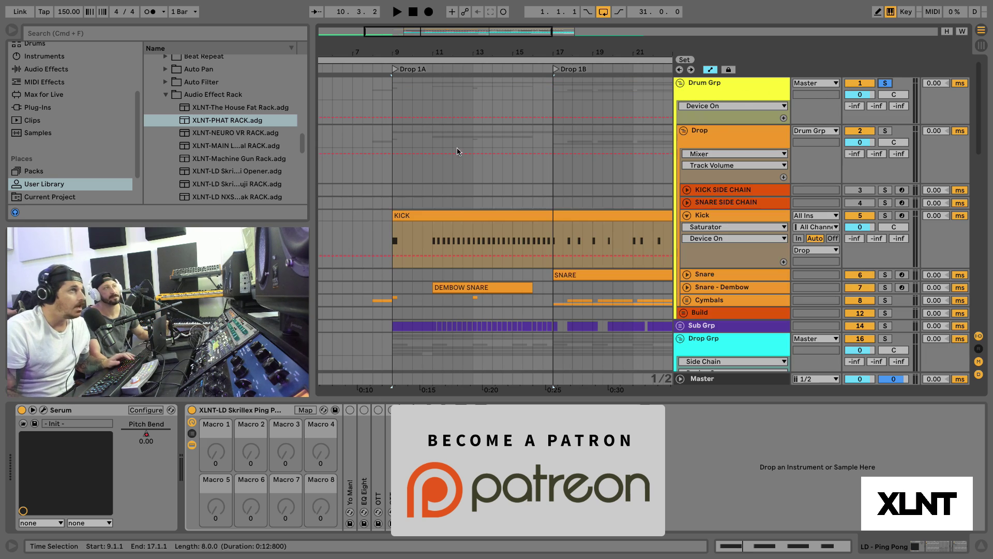
pyautogui.click(421, 211)
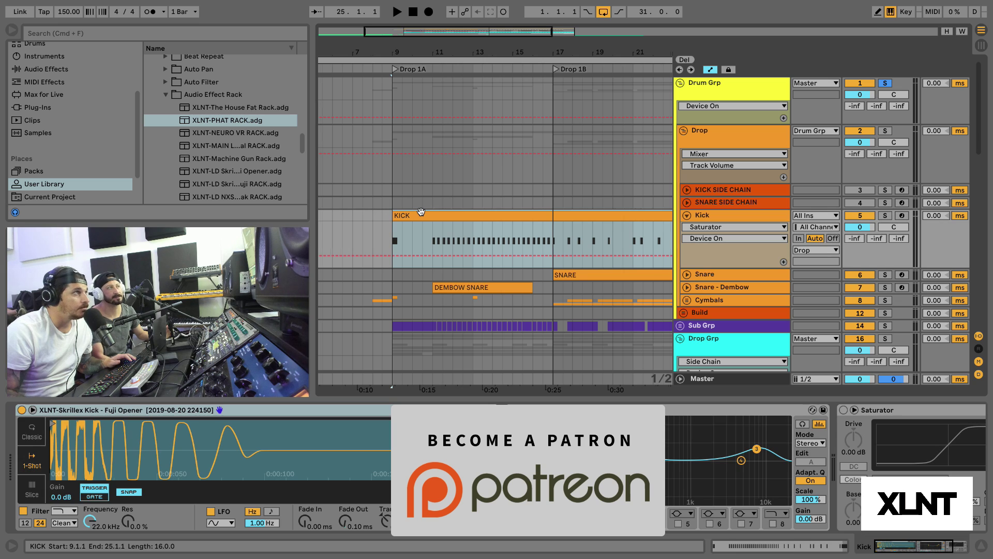
# Play the soloed drums from bar 11 in Drop 1A and again from bar 17 at the start of Drop 1B.
pyautogui.hscroll(3, 517, 223)
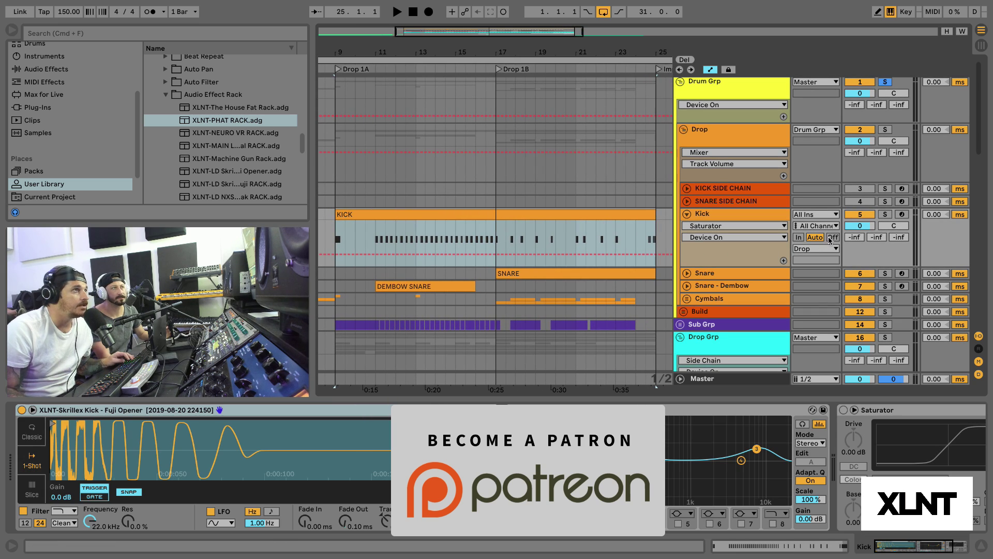
pyautogui.click(377, 238)
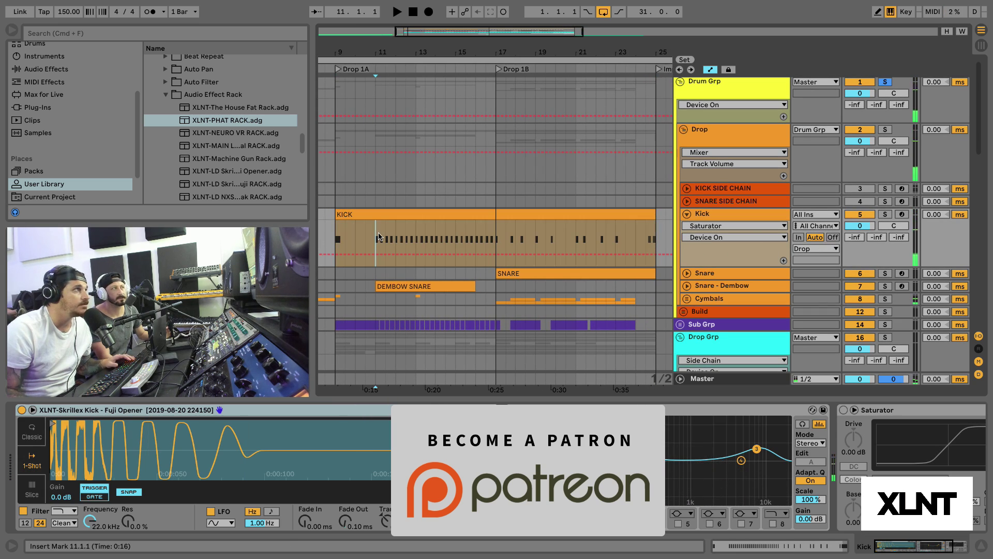
pyautogui.press('space')
pyautogui.scroll(-2, 749, 252)
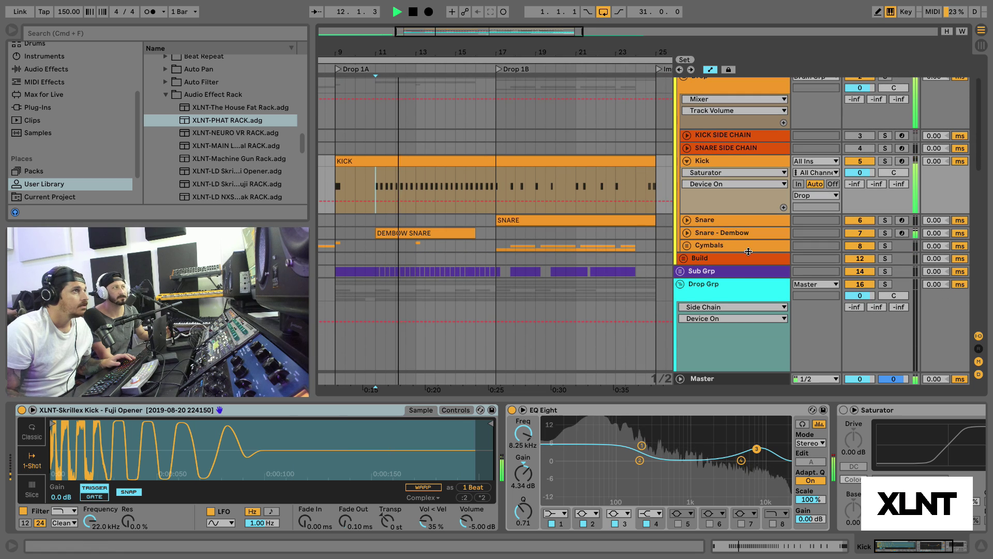
pyautogui.click(499, 238)
pyautogui.press('space')
pyautogui.press('space')
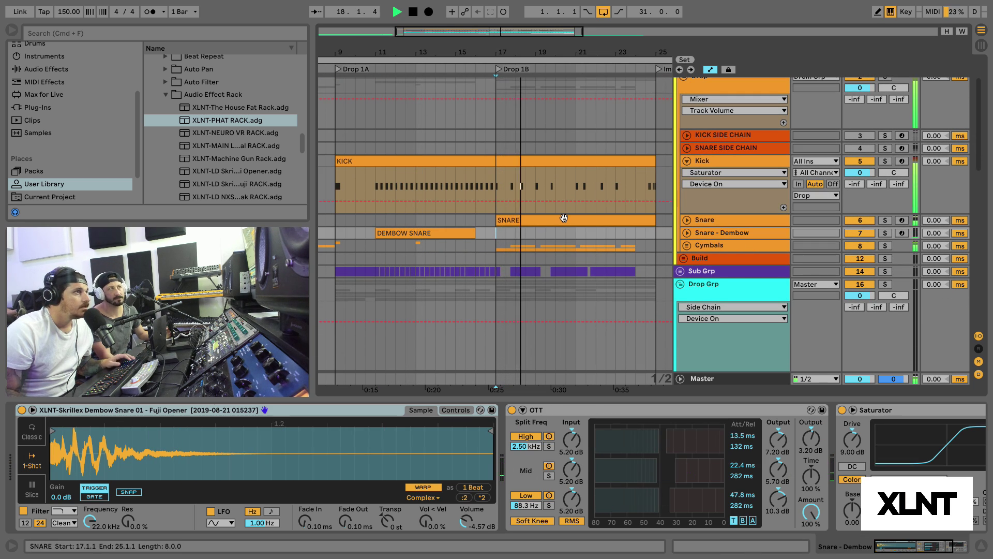
# Solo the Sub Grp together with the drums, listen to the combination in Drop 1B and stop playback.
pyautogui.scroll(-10, 564, 217)
pyautogui.scroll(3, 689, 111)
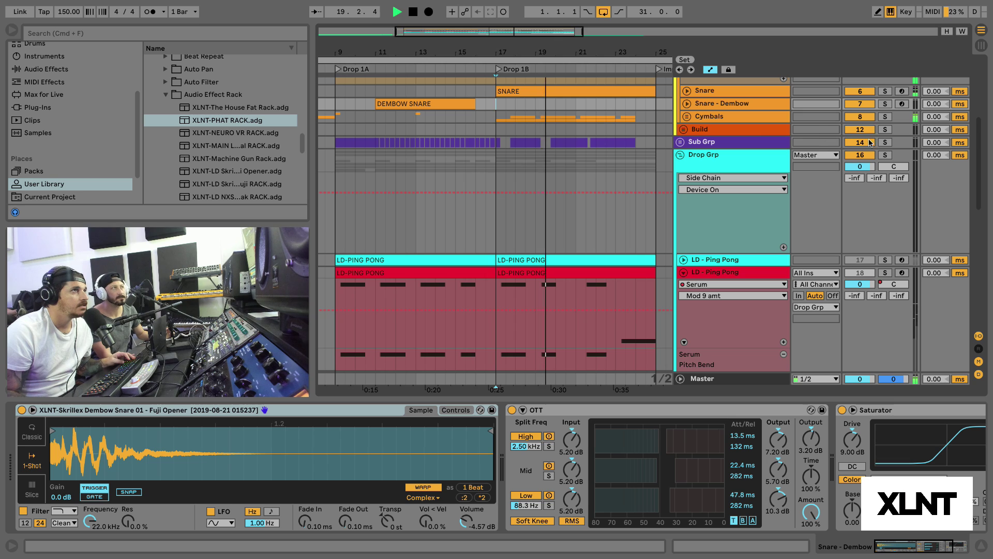
pyautogui.click(885, 143)
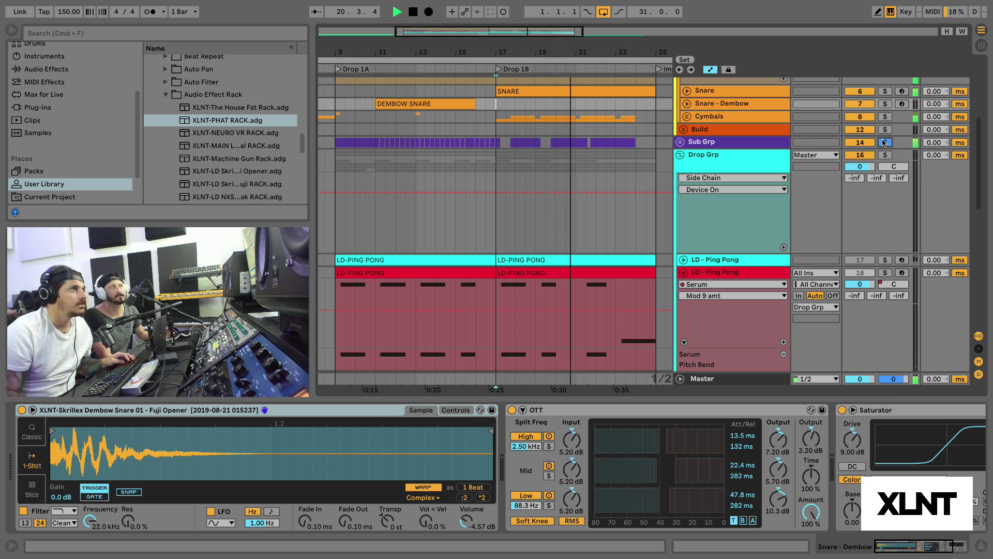
pyautogui.press('space')
# Fold the red LD - Ping Pong track, select the CHORDS track and audition the chords from bar 17.
pyautogui.scroll(-5, 759, 150)
pyautogui.scroll(5, 759, 150)
pyautogui.click(683, 151)
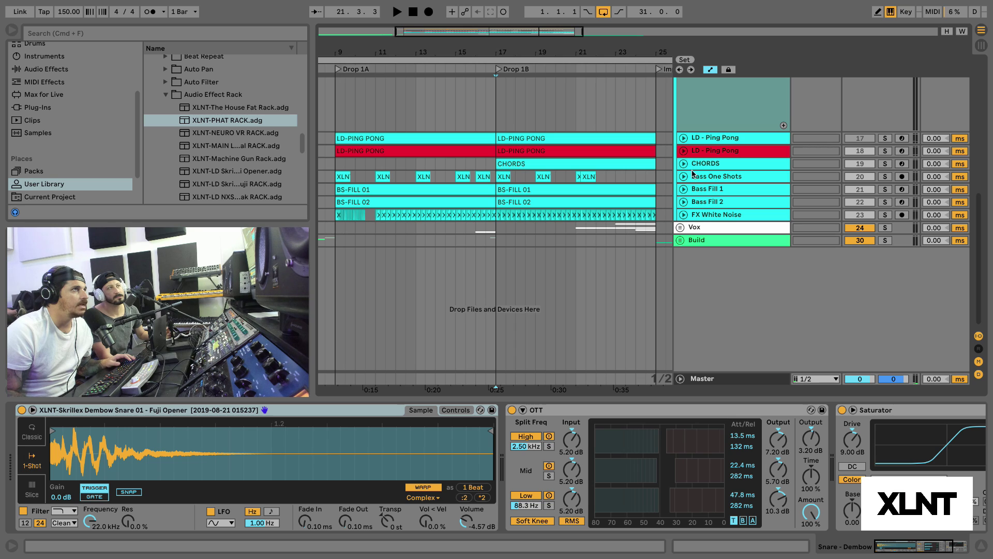
pyautogui.click(695, 164)
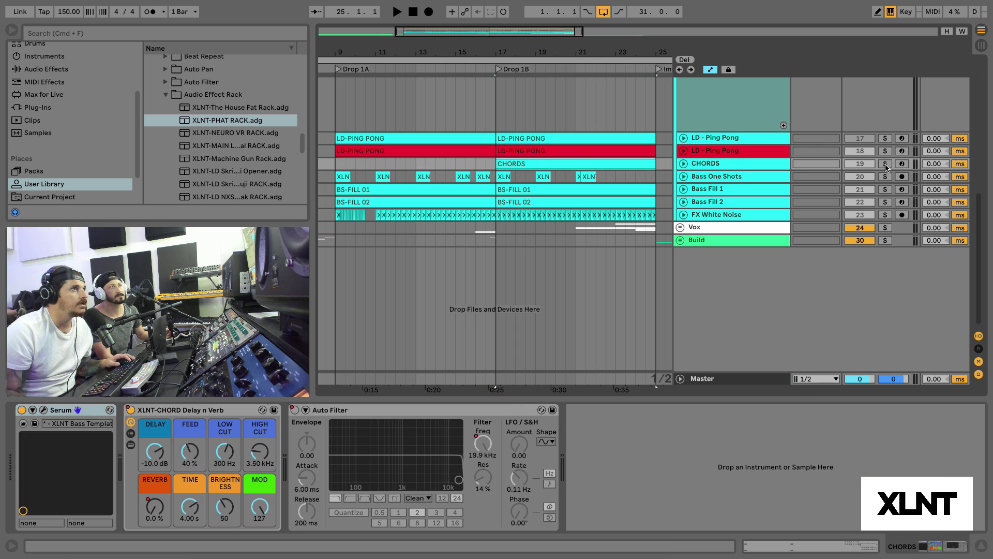
pyautogui.press('space')
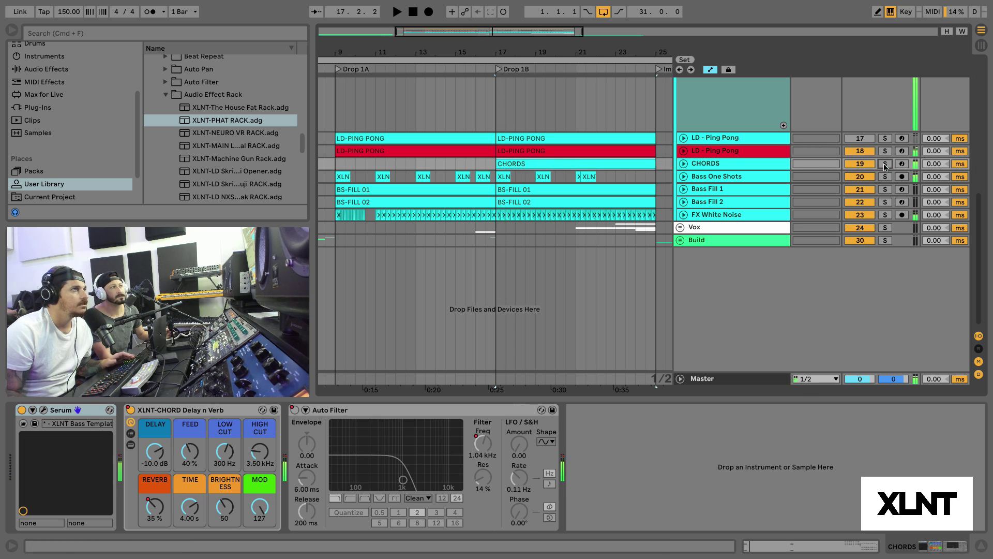
# Unfold Bass Fill 1, audition its fill near bar 14 in solo, and fold the track again.
pyautogui.click(700, 193)
pyautogui.click(682, 190)
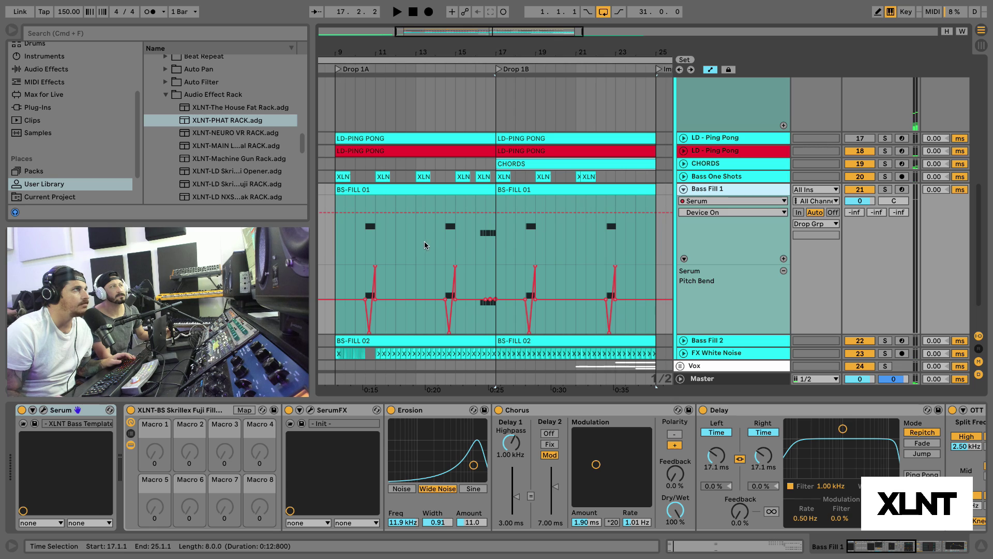
pyautogui.click(446, 242)
pyautogui.press('space')
pyautogui.click(886, 189)
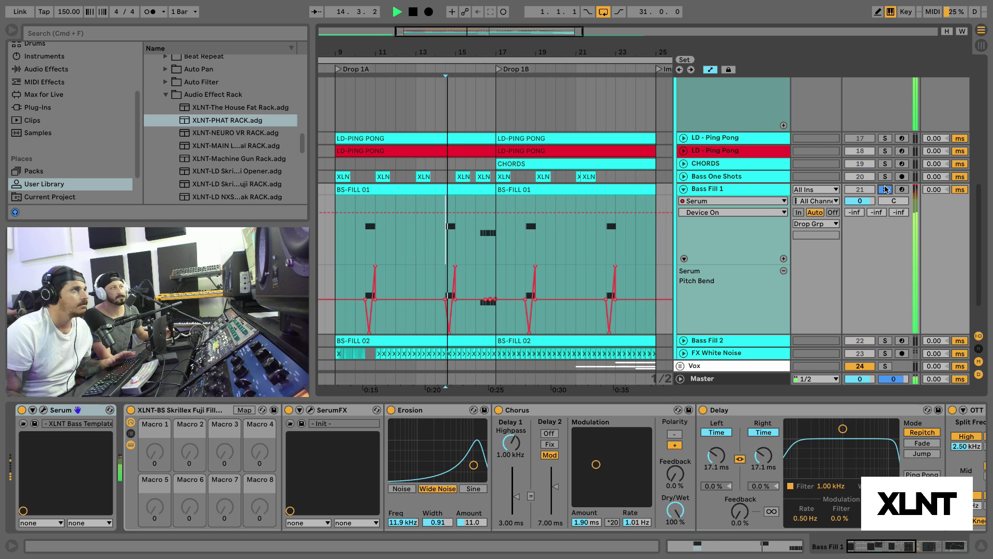
pyautogui.press('space')
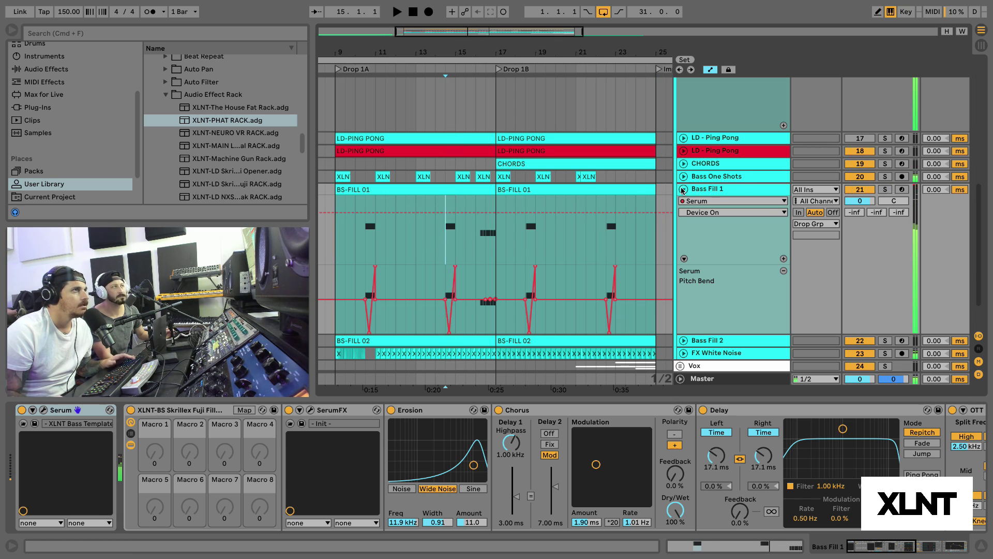
pyautogui.click(683, 189)
# Unfold Bass Fill 2, audition its notes from 19.3.1 in solo, and unsolo and fold the track again.
pyautogui.click(711, 202)
pyautogui.click(683, 201)
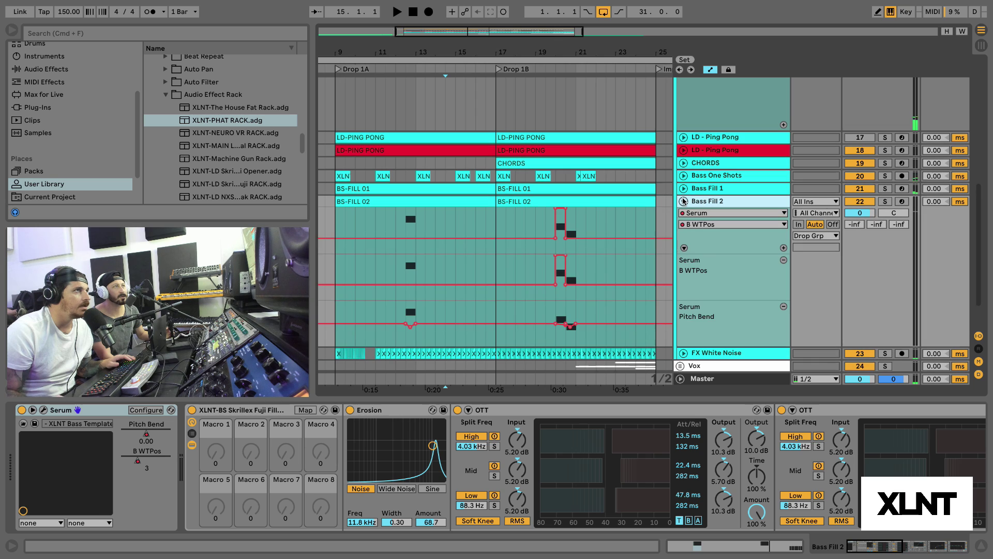
pyautogui.click(547, 217)
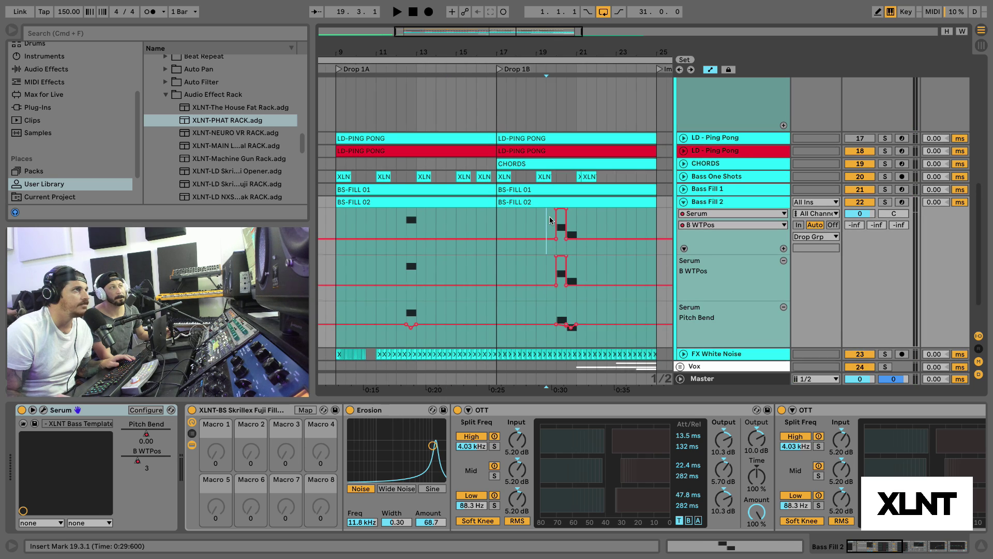
pyautogui.click(885, 201)
pyautogui.press('space')
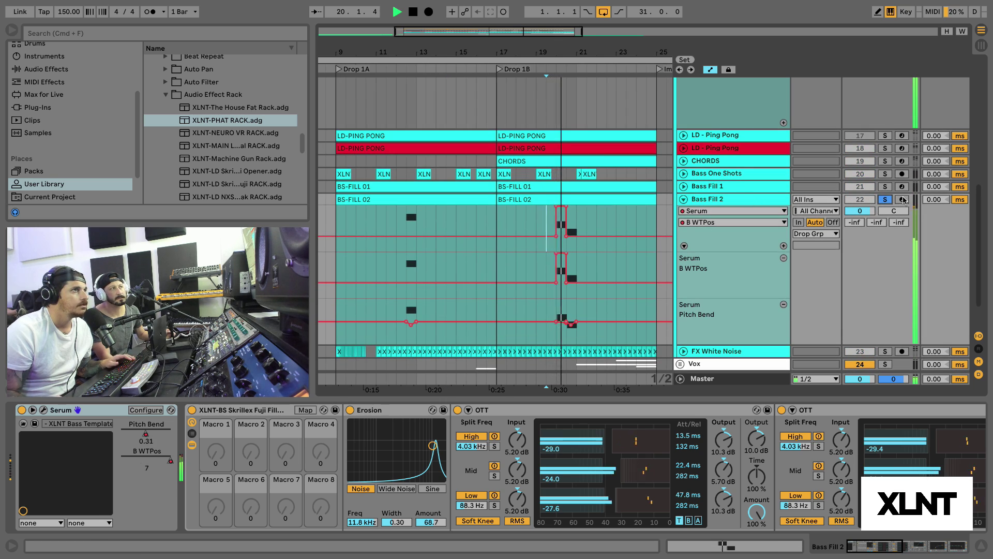
pyautogui.click(885, 199)
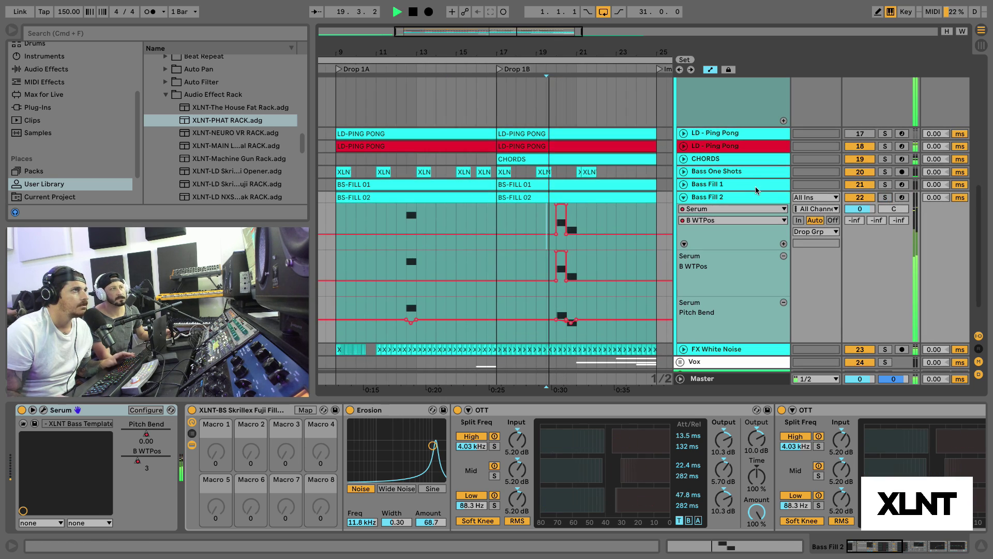
pyautogui.click(683, 199)
pyautogui.press('space')
# Unfold the Vox group and play its Vox Loop 01 clip from bar 21 with the group soloed.
pyautogui.click(680, 223)
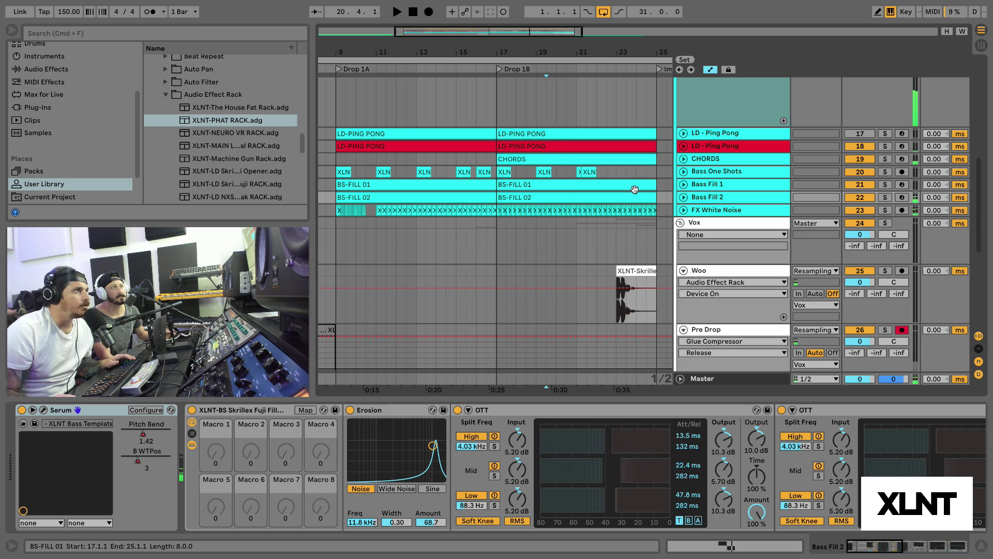
pyautogui.scroll(-3, 642, 193)
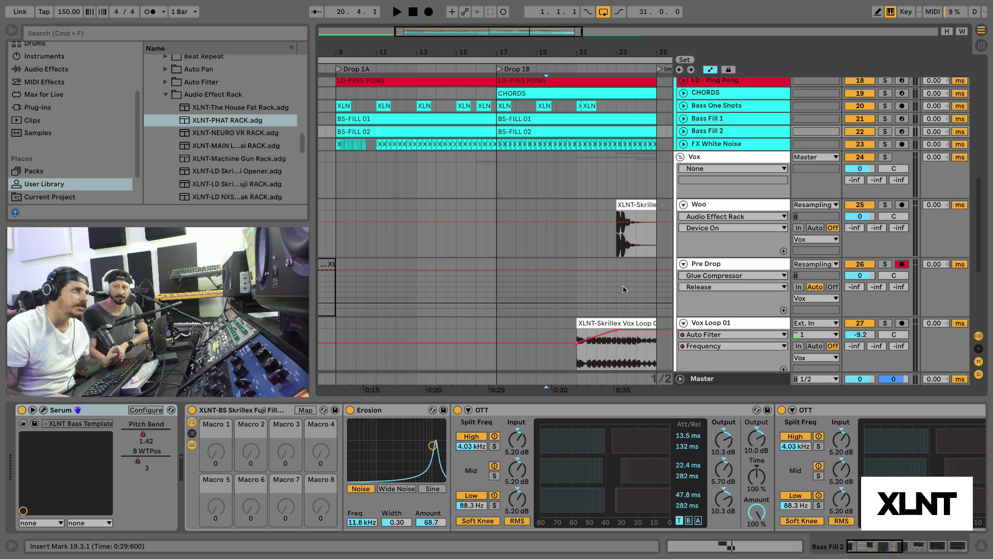
pyautogui.click(608, 320)
pyautogui.hscroll(2, 609, 319)
pyautogui.scroll(-5, 608, 319)
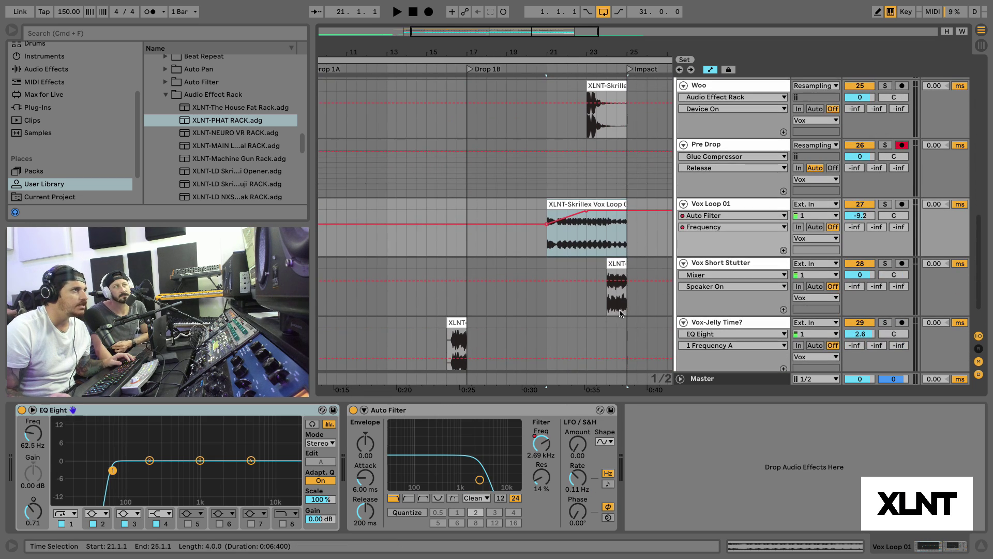
pyautogui.scroll(2, 608, 320)
pyautogui.press('space')
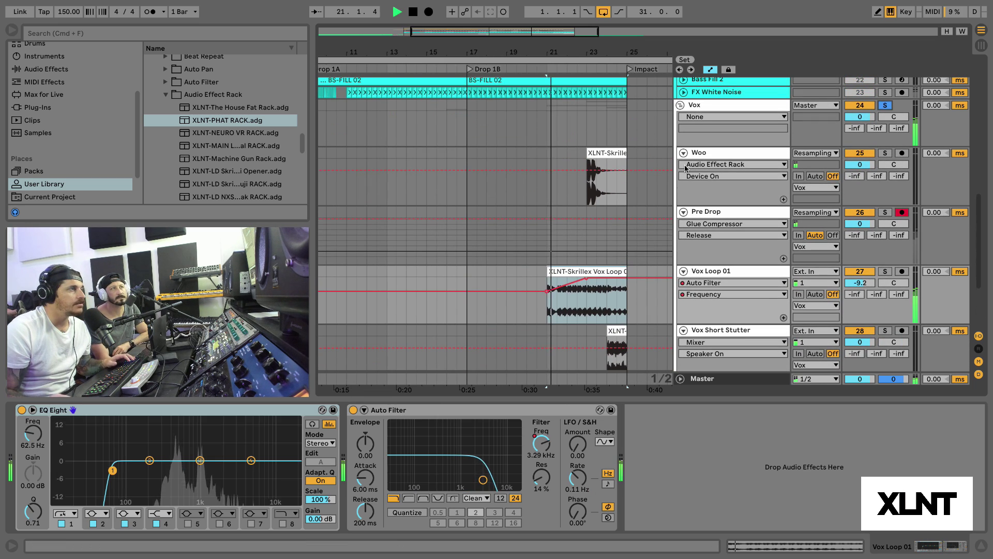
# Audition the Vox Short Stutter clip from bar 24, and unsolo and fold the Vox group.
pyautogui.scroll(-5, 631, 181)
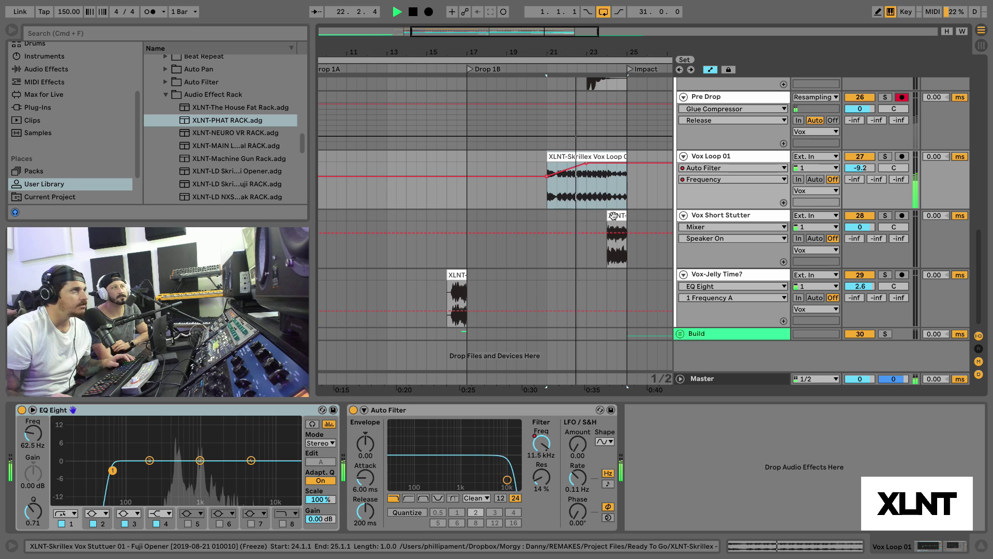
pyautogui.click(610, 215)
pyautogui.press('space')
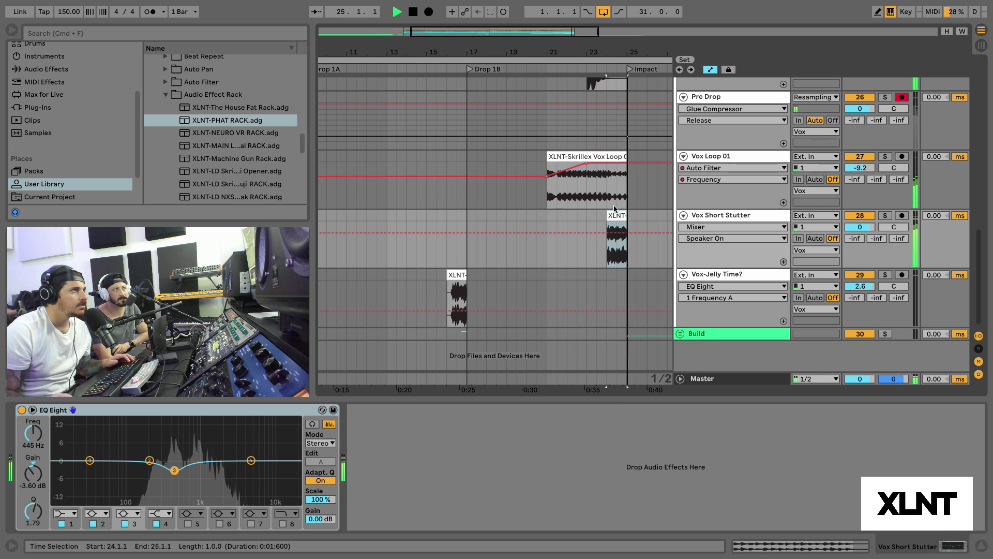
pyautogui.scroll(8, 891, 216)
pyautogui.click(887, 210)
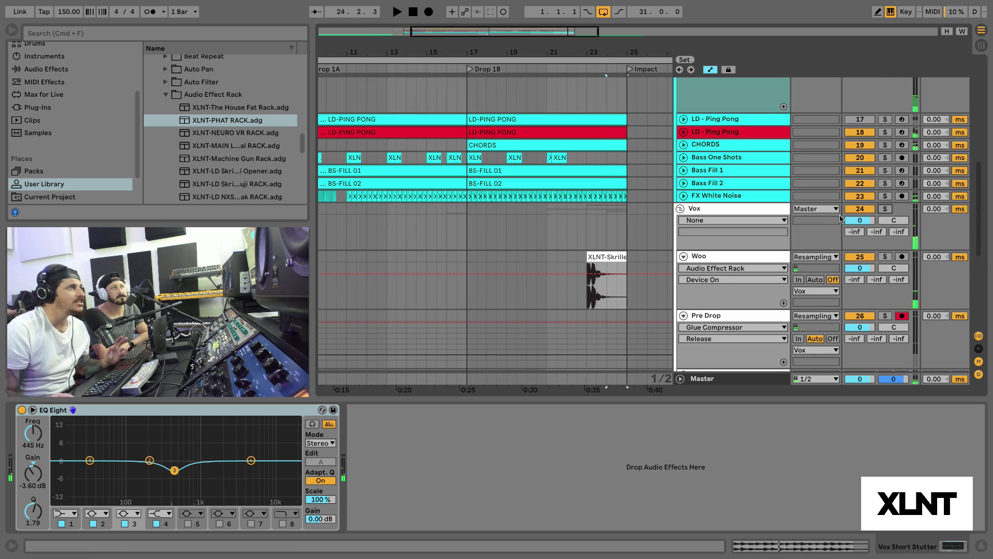
pyautogui.click(680, 209)
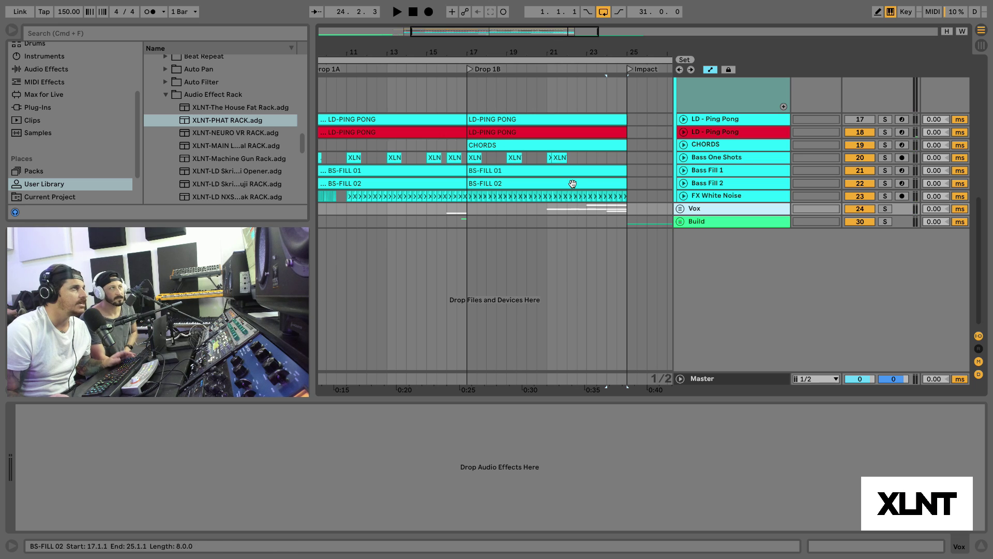
# Fold the Drum Grp and select the Drop Grp, with both drop sections in view.
pyautogui.scroll(5, 568, 186)
pyautogui.moveTo(521, 54); pyautogui.dragTo(522, 36)
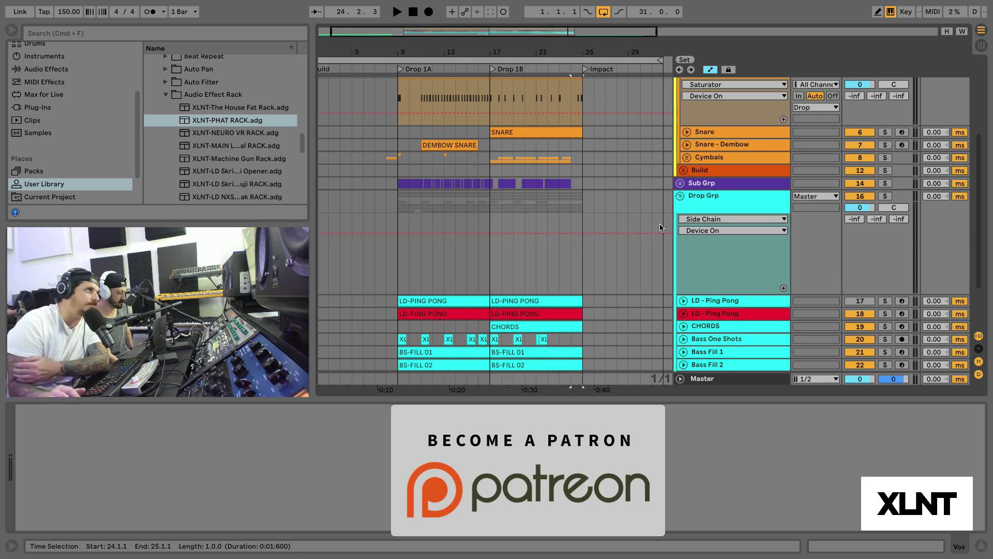
pyautogui.scroll(5, 675, 191)
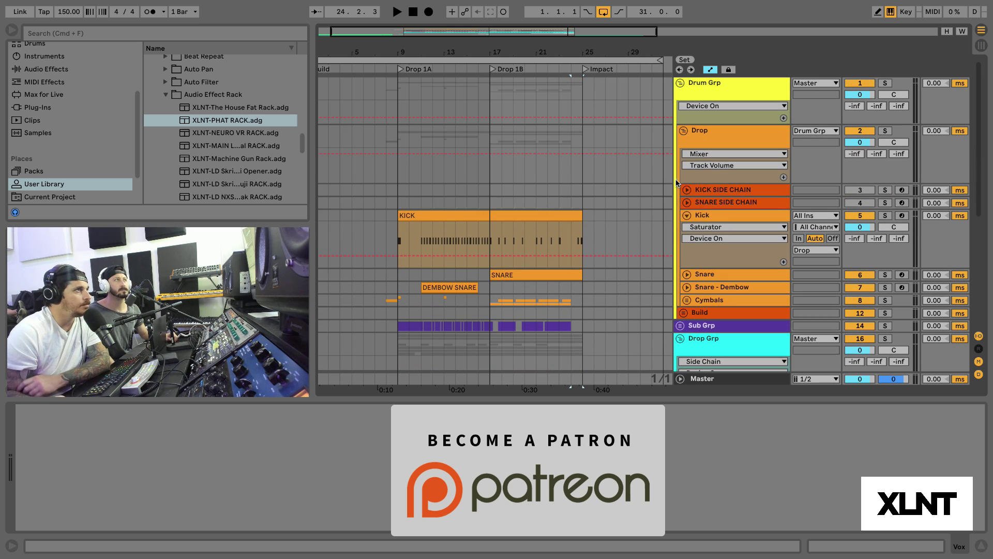
pyautogui.click(680, 99)
pyautogui.click(680, 83)
pyautogui.click(691, 129)
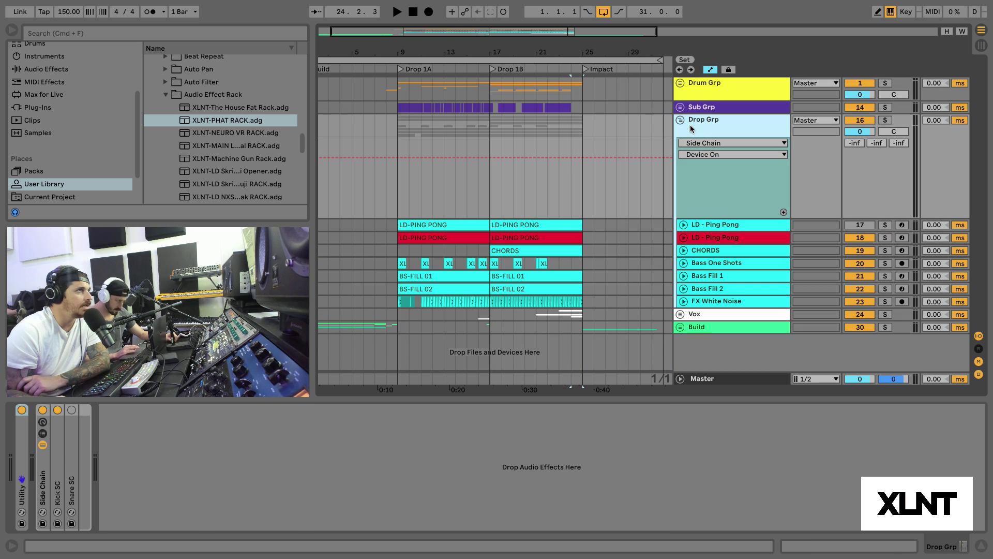
# Unfold and enable the Yo Man! chorus in the effect rack of the red LD - Ping Pong track.
pyautogui.click(697, 236)
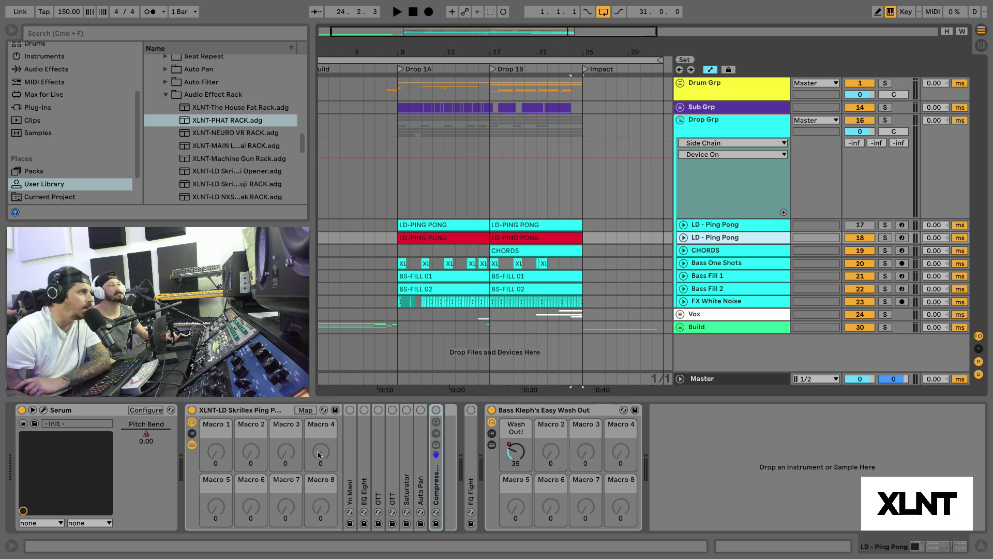
pyautogui.doubleClick(349, 457)
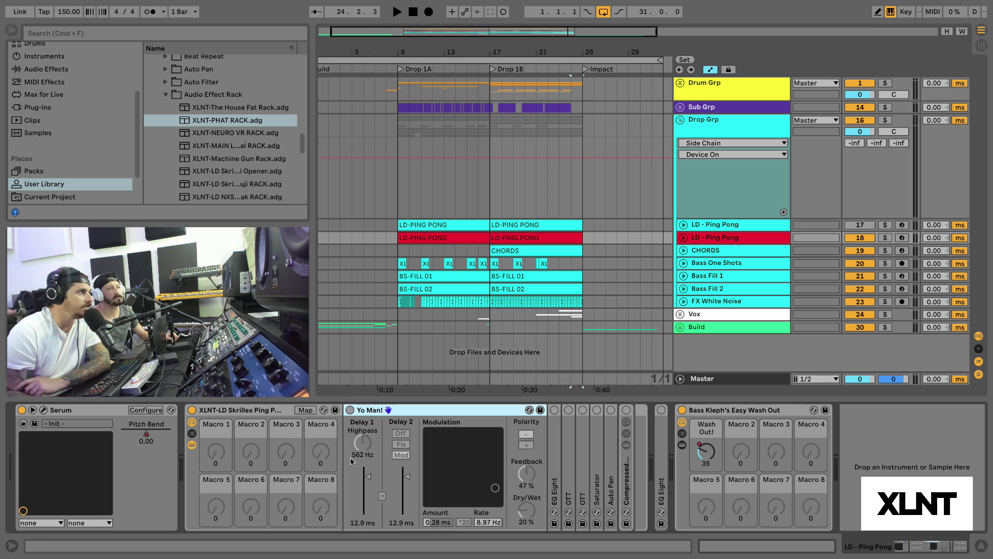
pyautogui.click(350, 410)
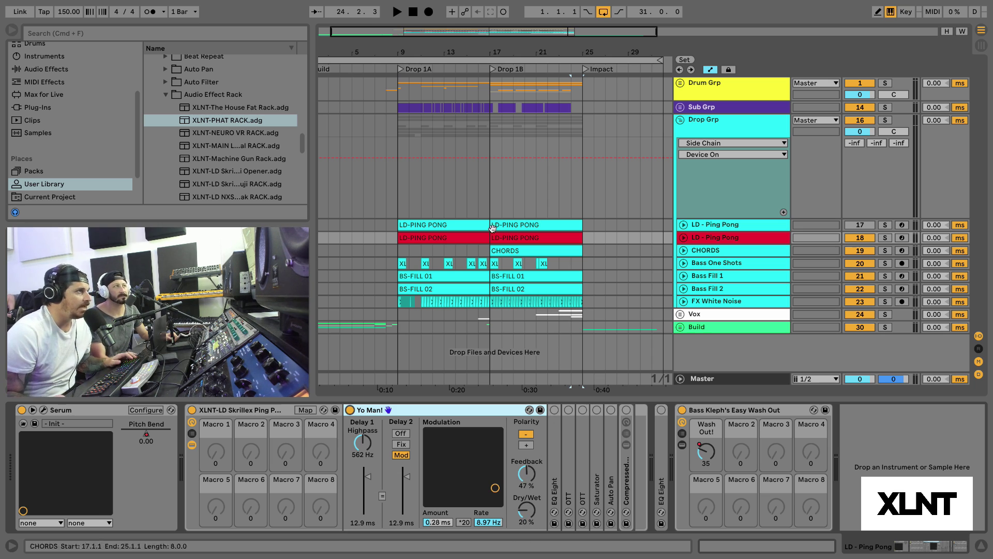
# Audition the red LD - Ping Pong lead in solo from bar 9 with the Yo Man! chorus, unfolding its track.
pyautogui.click(464, 225)
pyautogui.press('space')
pyautogui.click(683, 237)
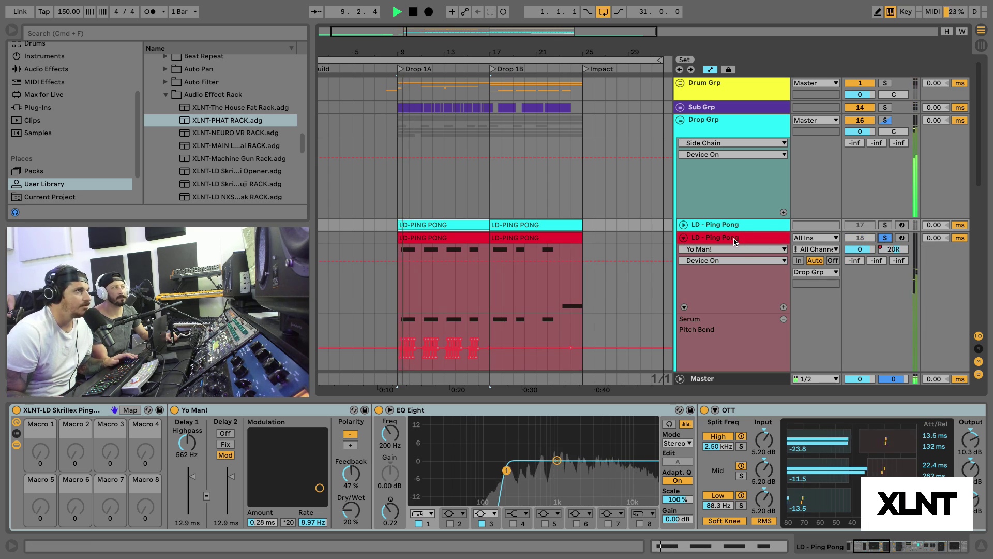
pyautogui.click(742, 241)
pyautogui.press('space')
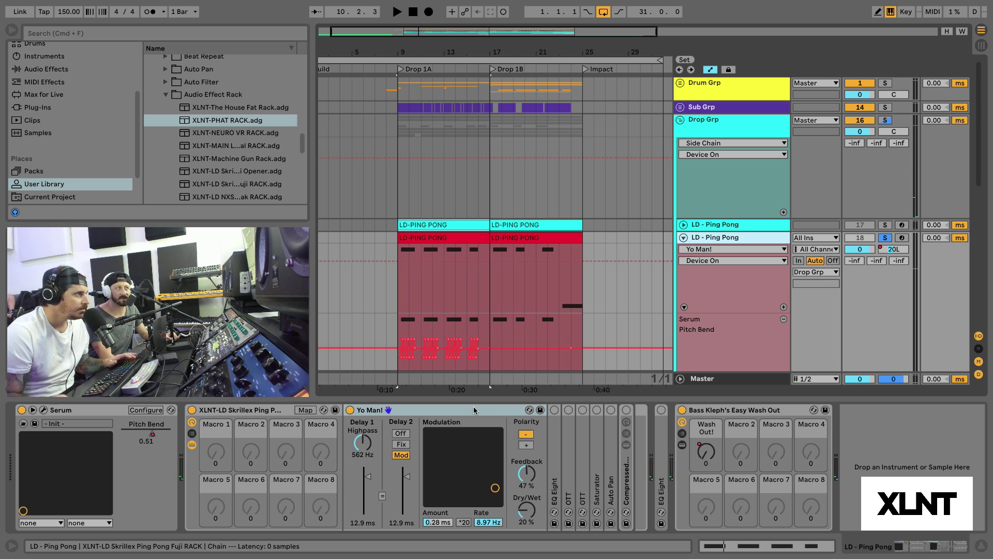
pyautogui.press('space')
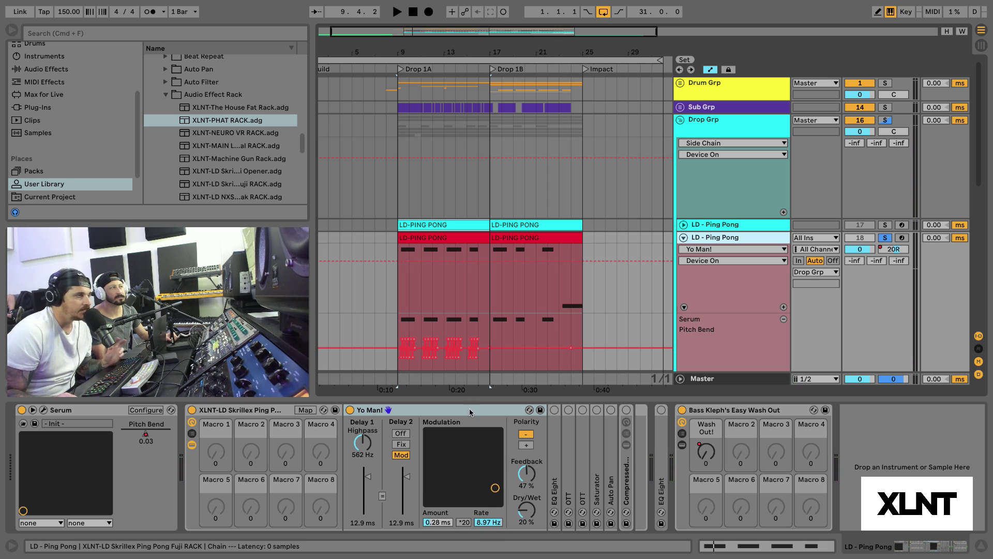
# Fold the Yo Man! chorus, and unfold and enable the rack's EQ Eight after it.
pyautogui.doubleClick(435, 414)
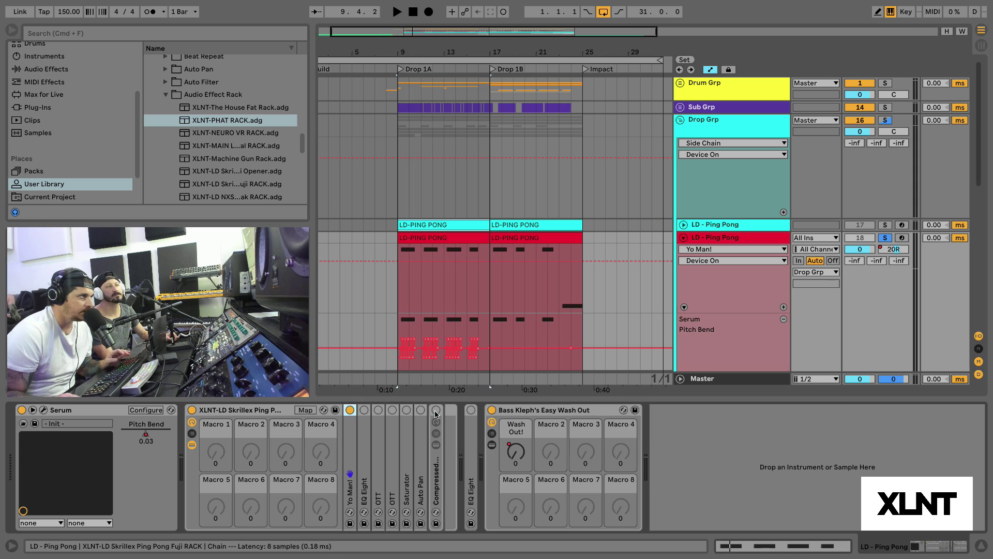
pyautogui.doubleClick(360, 449)
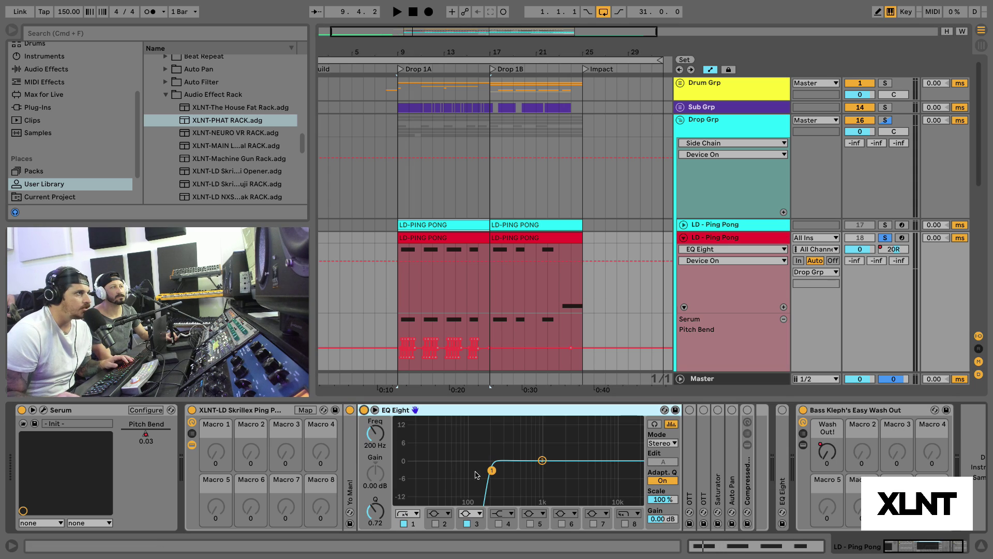
# Unsolo the red LD - Ping Pong lead, audition it in the full drop with the rack's EQ Eight, and fold the EQ.
pyautogui.press('space')
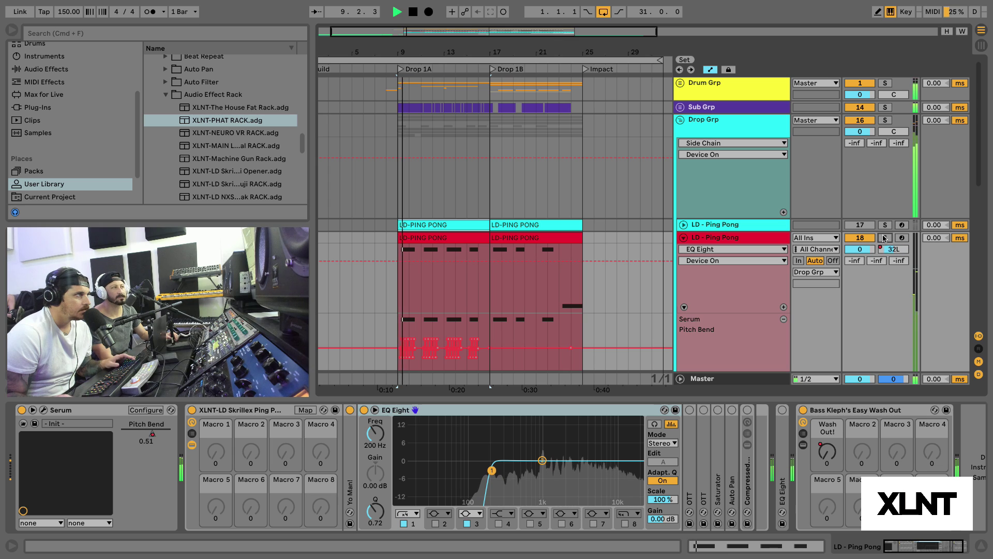
pyautogui.scroll(-1, 633, 364)
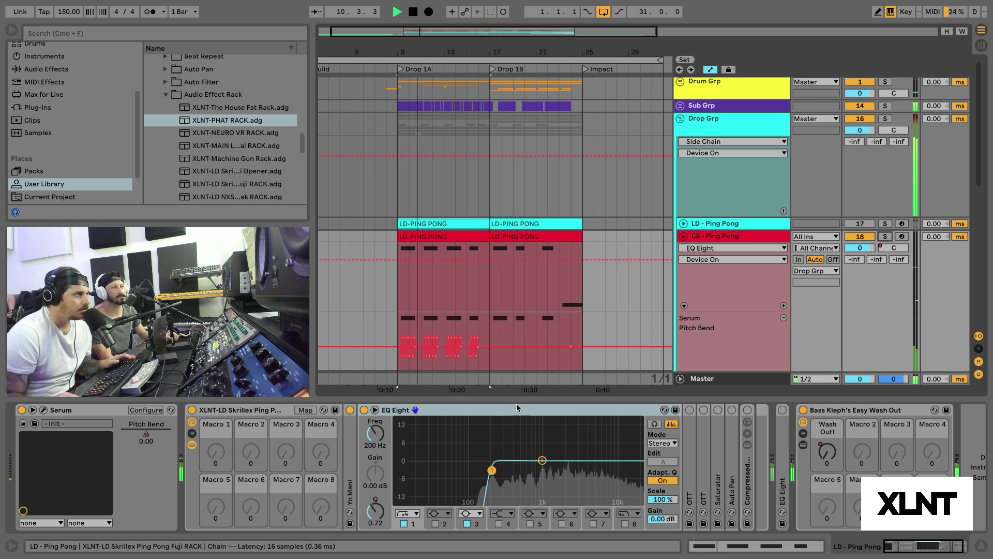
pyautogui.press('space')
pyautogui.doubleClick(516, 413)
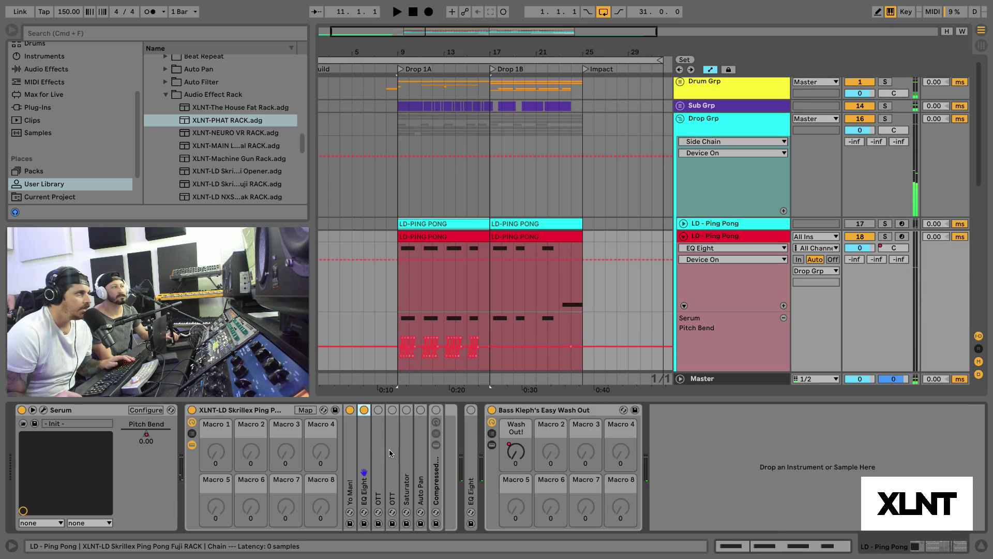
# Unfold and enable the rack's first OTT and audition the lead with it from bar 9.
pyautogui.doubleClick(377, 439)
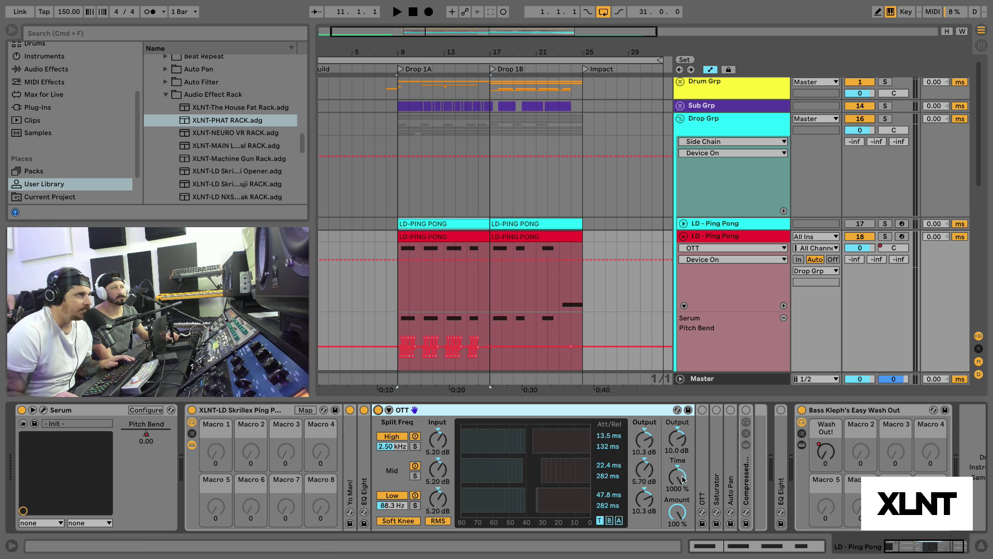
pyautogui.press('space')
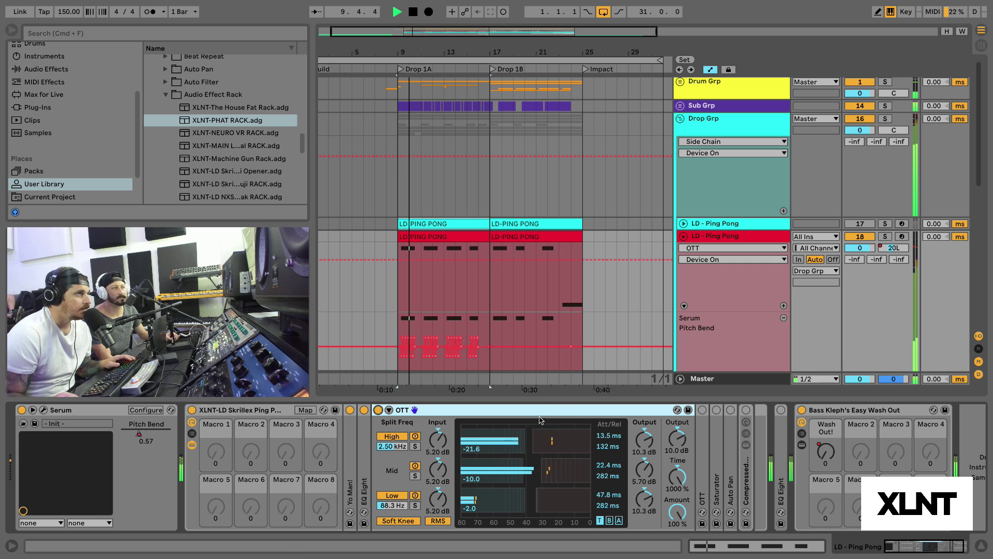
pyautogui.press('space')
pyautogui.click(684, 223)
pyautogui.click(684, 223)
pyautogui.press('space')
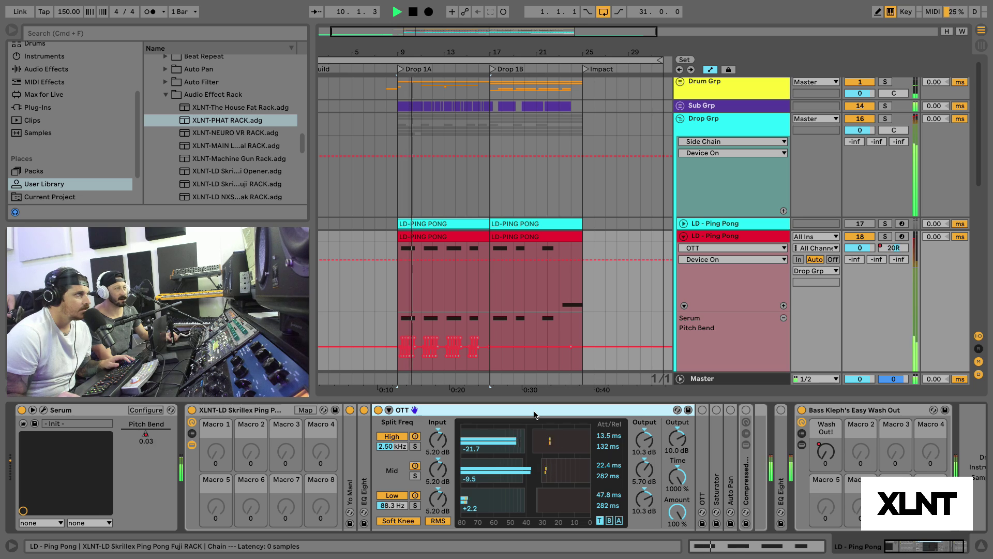
# Fold the first OTT, unfold and enable the second OTT, and play the drop with it from bar 9.
pyautogui.doubleClick(533, 412)
pyautogui.press('space')
pyautogui.doubleClick(392, 416)
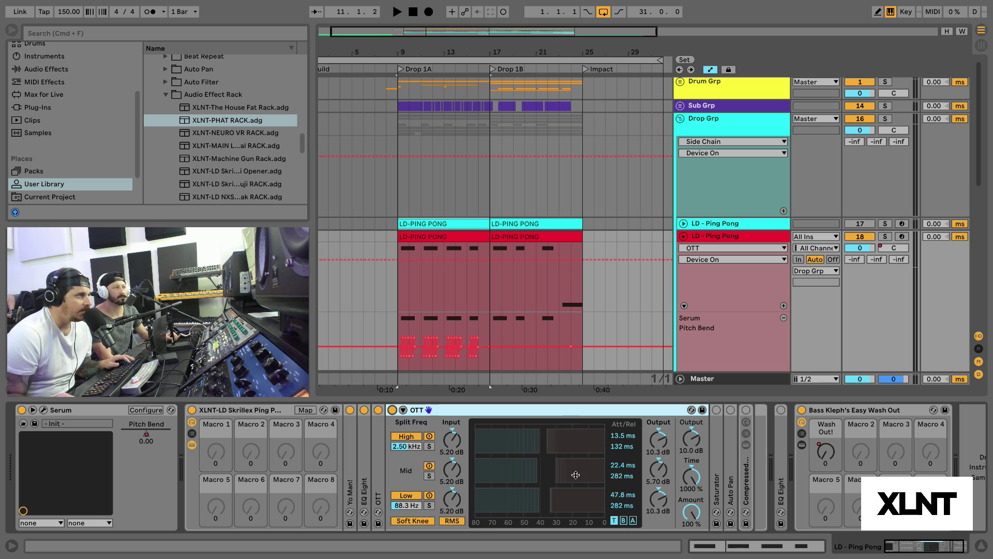
pyautogui.press('space')
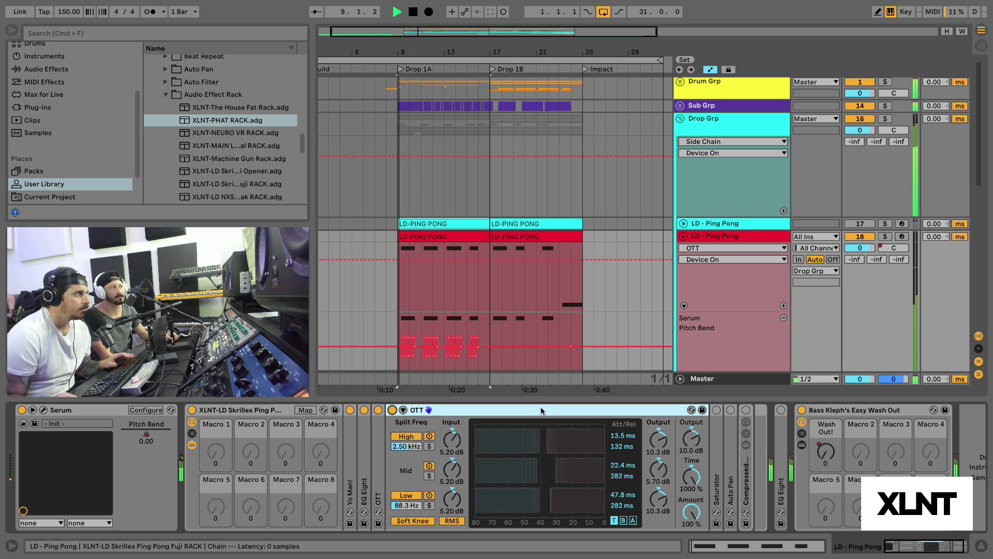
# Fold the second OTT, unfold and enable the rack's Saturator, and audition the lead with it from bar 9.
pyautogui.doubleClick(538, 412)
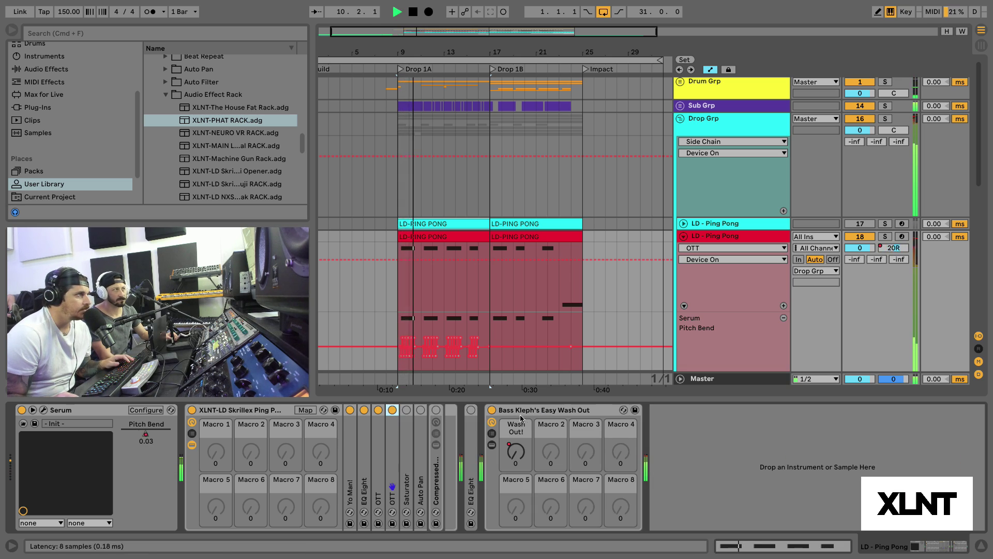
pyautogui.doubleClick(406, 448)
pyautogui.press('space')
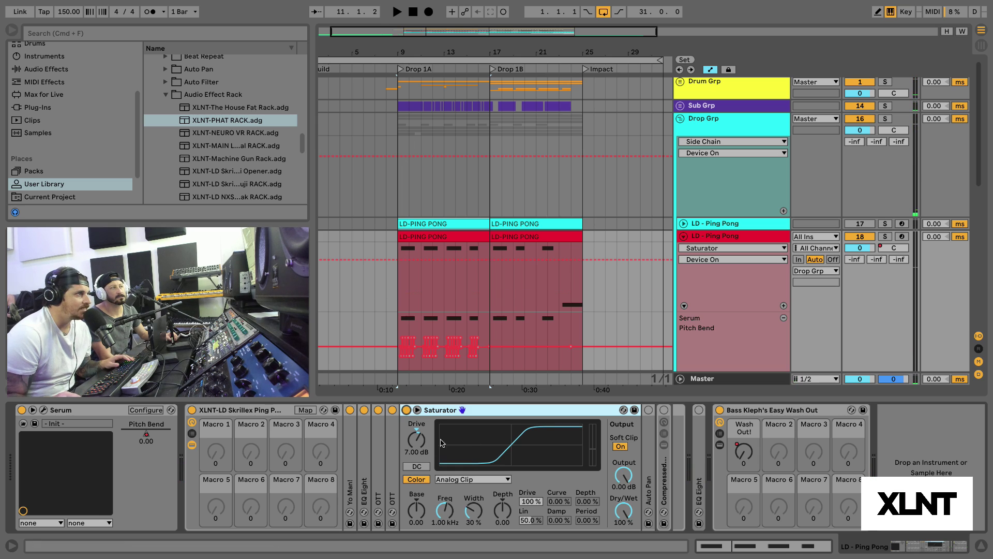
pyautogui.press('space')
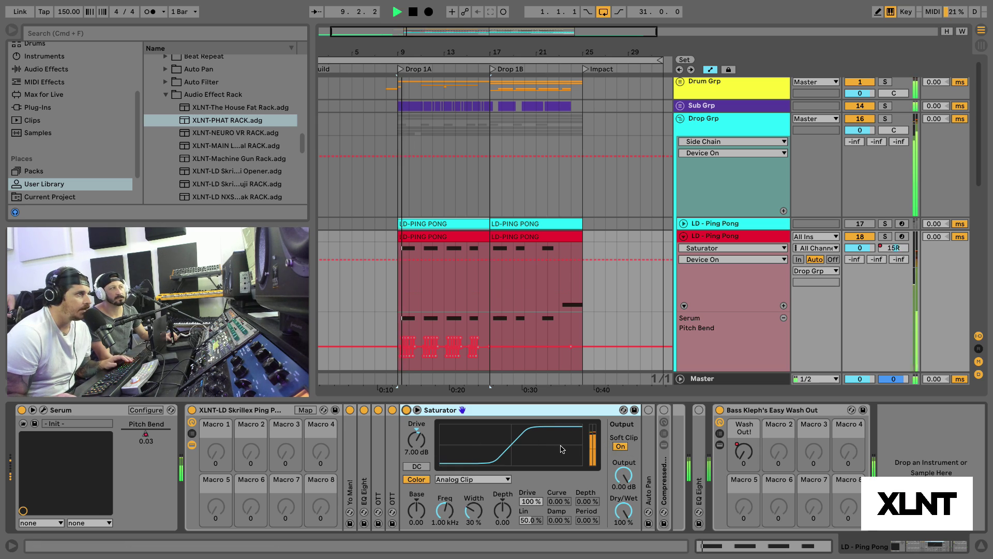
pyautogui.press('space')
# Fold the Saturator, and unfold and enable the Auto Pan after it in the rack.
pyautogui.doubleClick(522, 412)
pyautogui.doubleClick(418, 439)
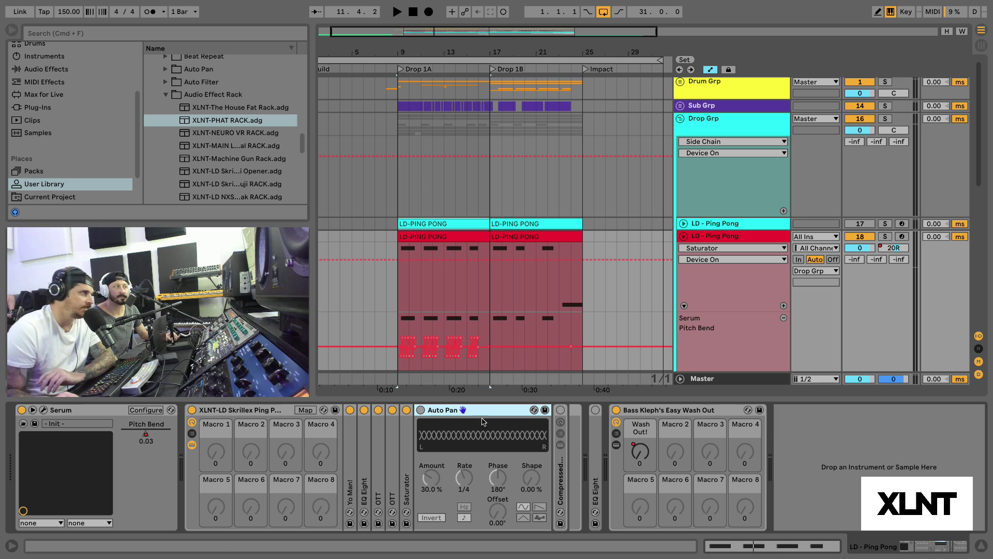
pyautogui.click(420, 410)
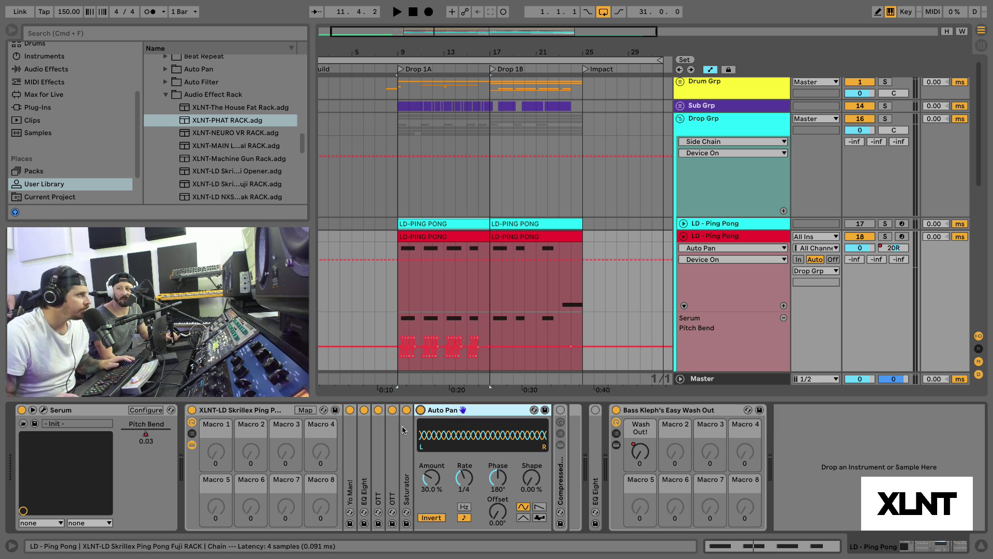
# Audition the drop from bar 9, comparing the lead with Auto Pan active and bypassed.
pyautogui.press('space')
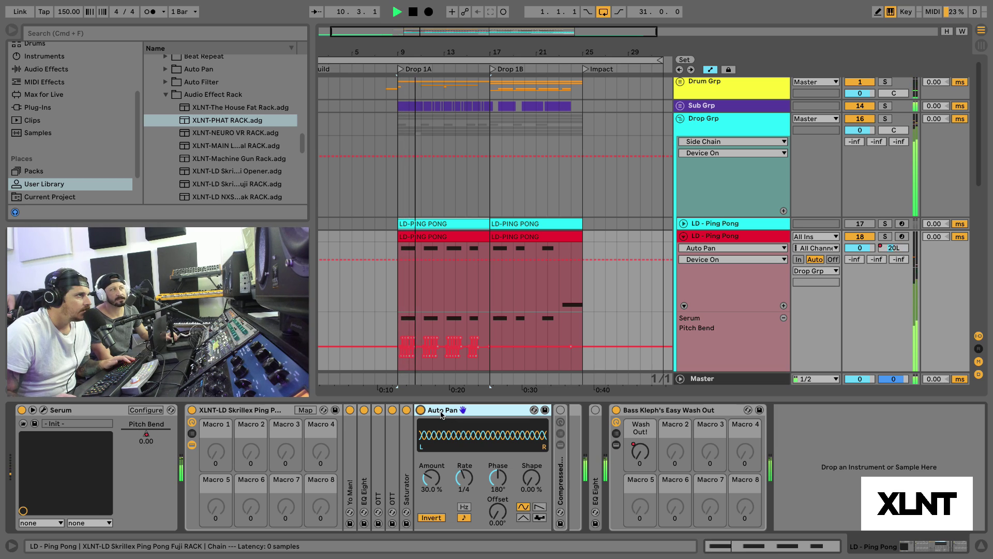
pyautogui.press('space')
pyautogui.press('space')
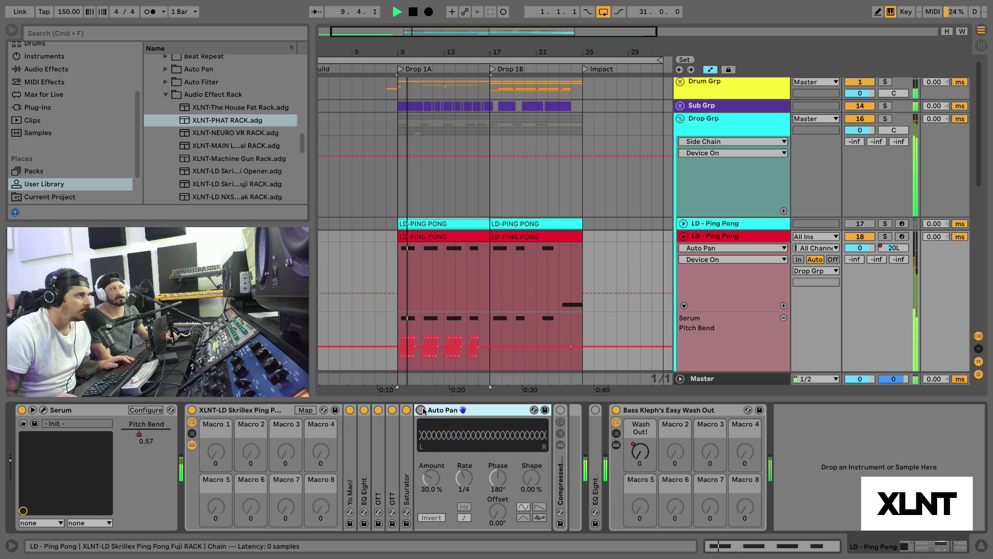
pyautogui.press('space')
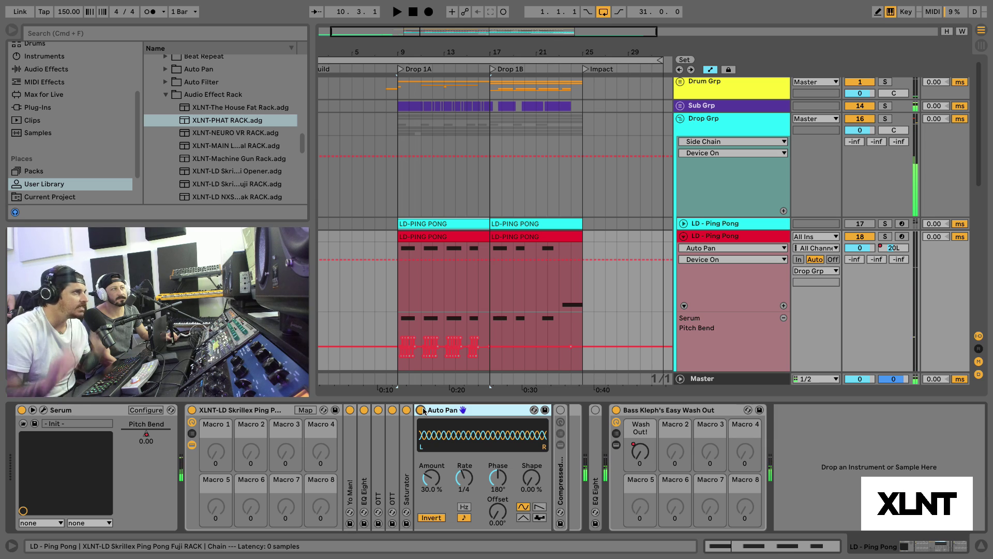
# Fold the Auto Pan, unfold and enable the Compressed Room Reverb, and bring its Room and Compressor devices into view.
pyautogui.doubleClick(440, 409)
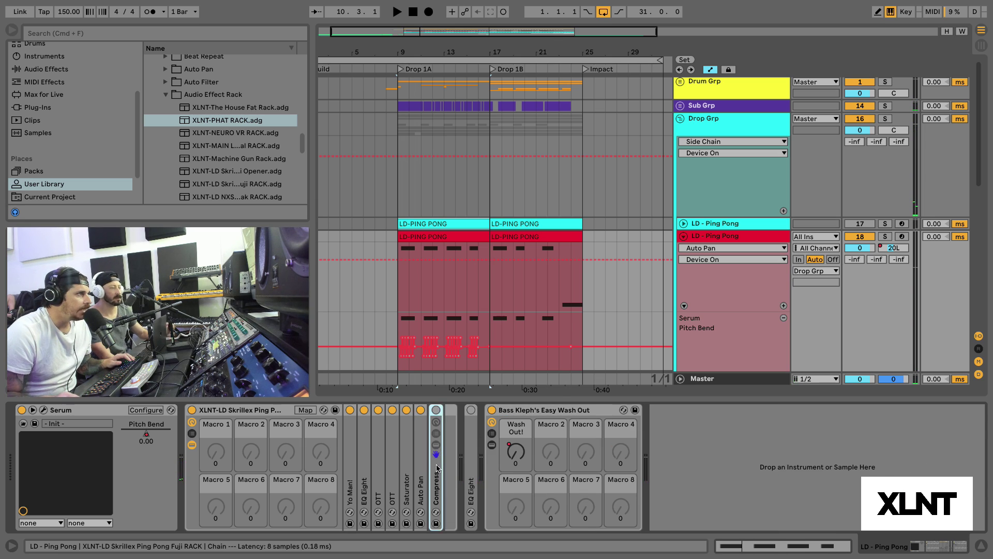
pyautogui.doubleClick(437, 460)
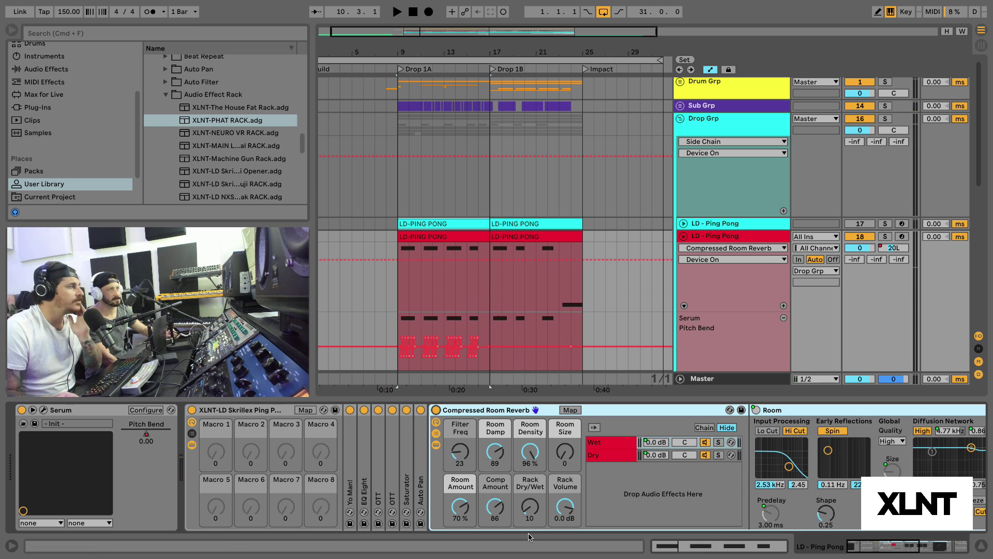
pyautogui.hscroll(5, 530, 529)
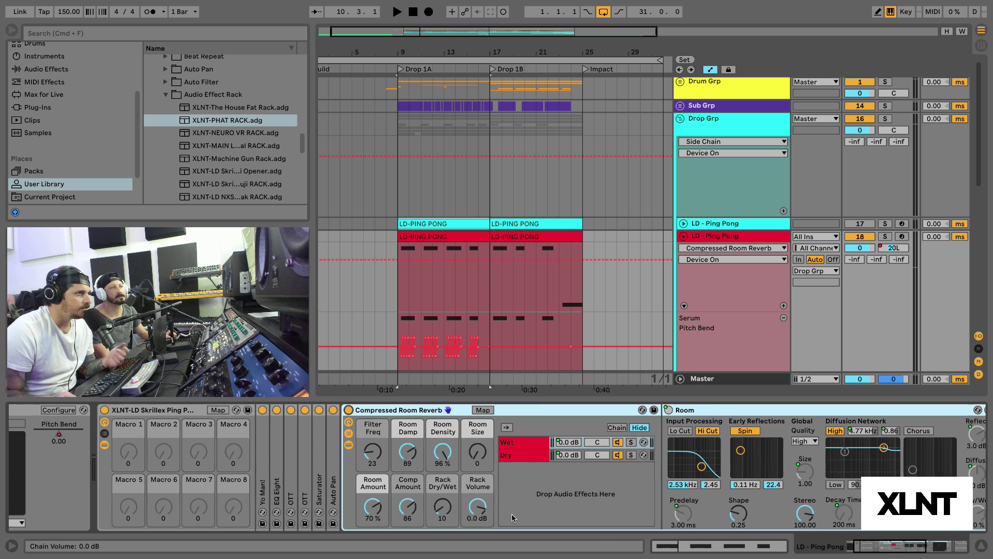
pyautogui.hscroll(3, 512, 514)
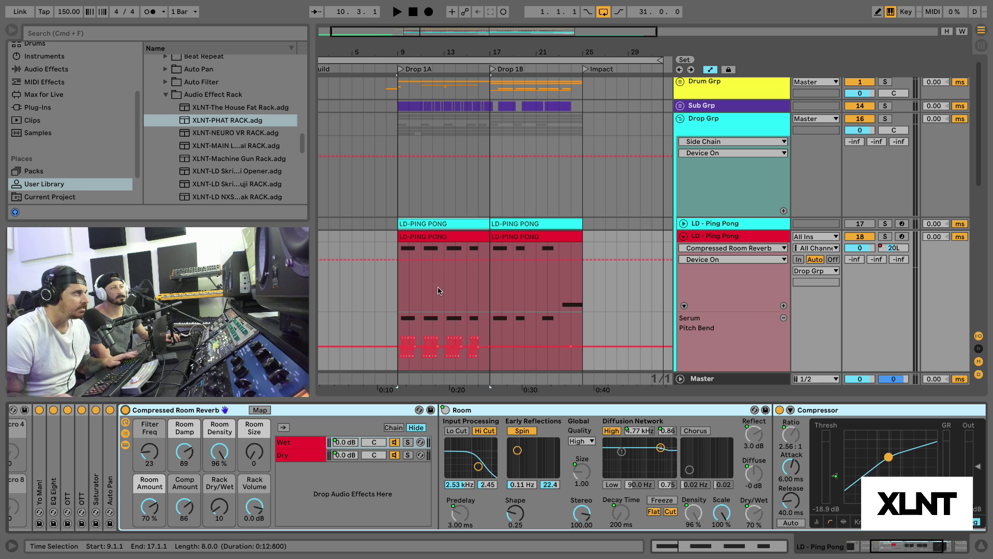
# Place the insert marker at bar 9 and audition the lead with the Compressed Room Reverb.
pyautogui.click(398, 279)
pyautogui.press('space')
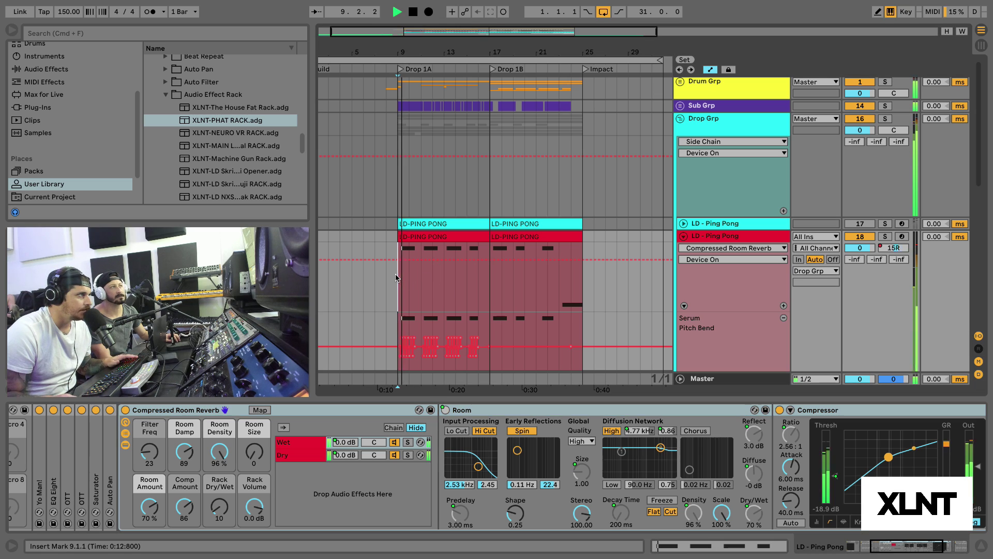
pyautogui.press('space')
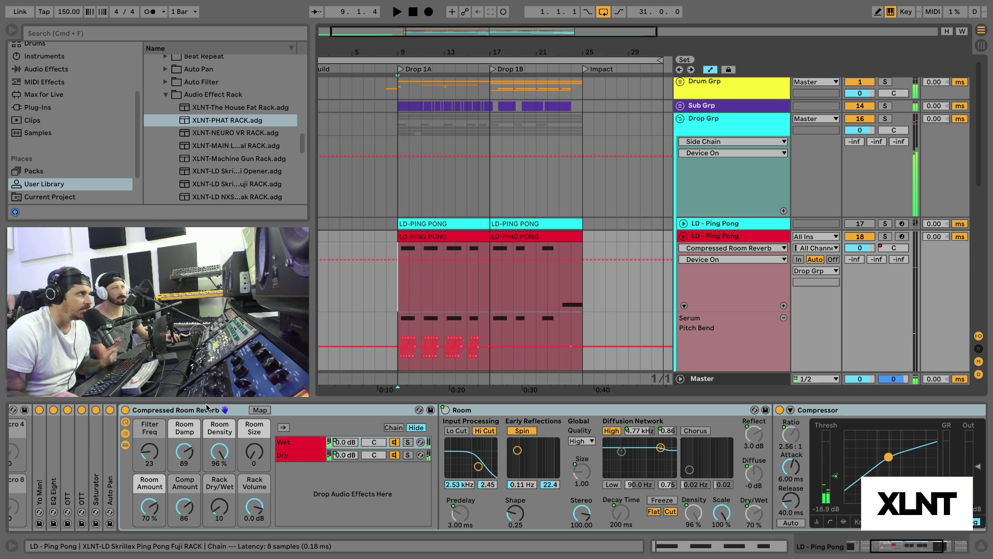
pyautogui.press('space')
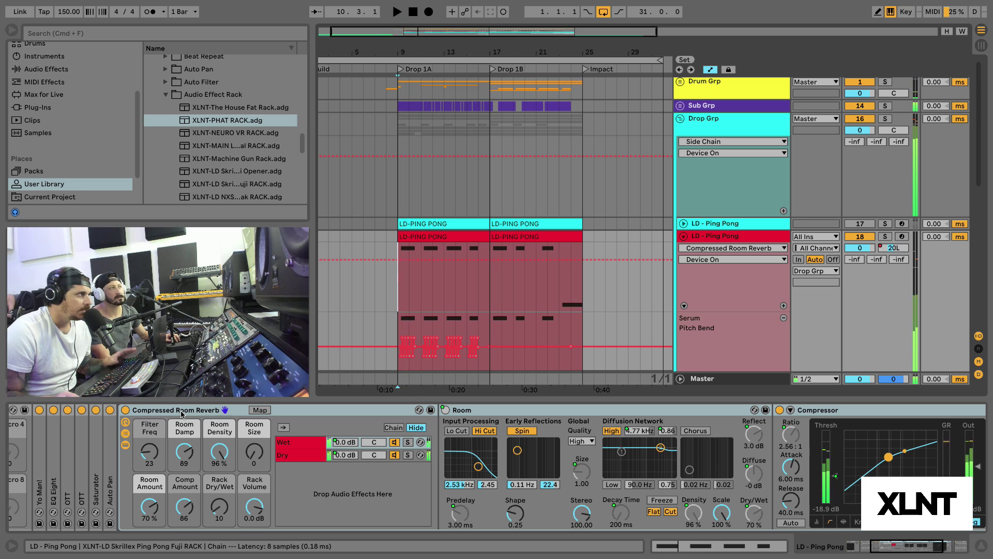
# Fold the Compressed Room Reverb, and unfold and enable the separate EQ Eight that follows the Ping Pong rack.
pyautogui.doubleClick(181, 411)
pyautogui.press('space')
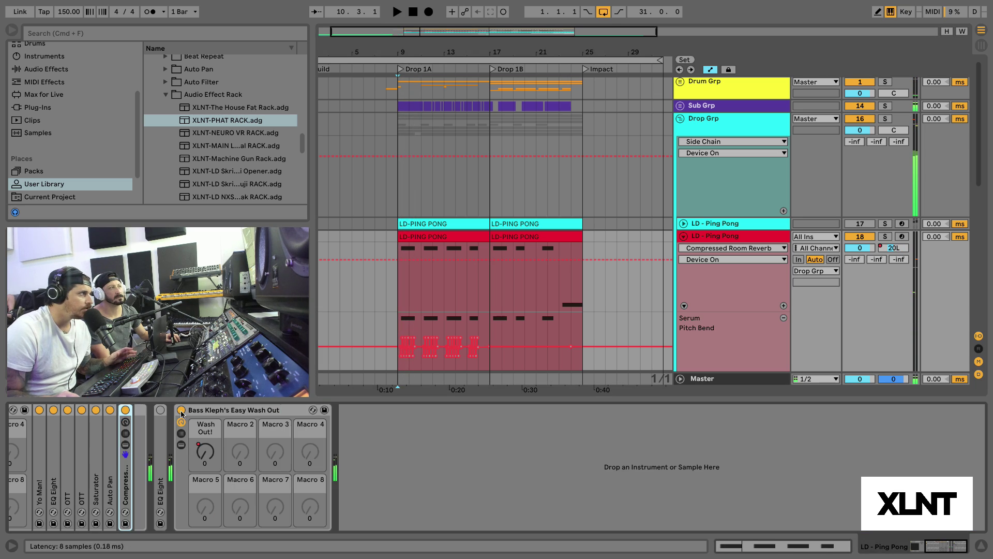
pyautogui.doubleClick(157, 442)
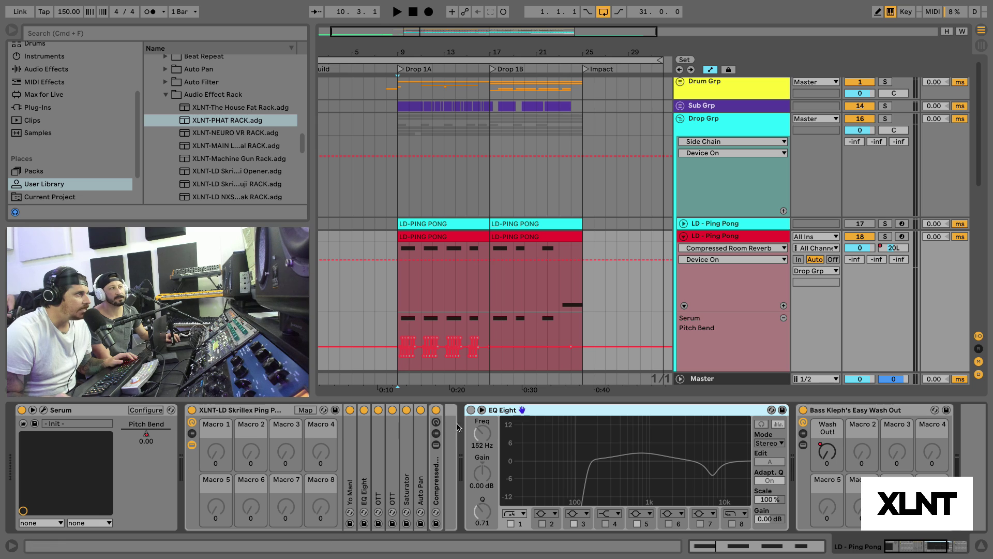
pyautogui.click(471, 410)
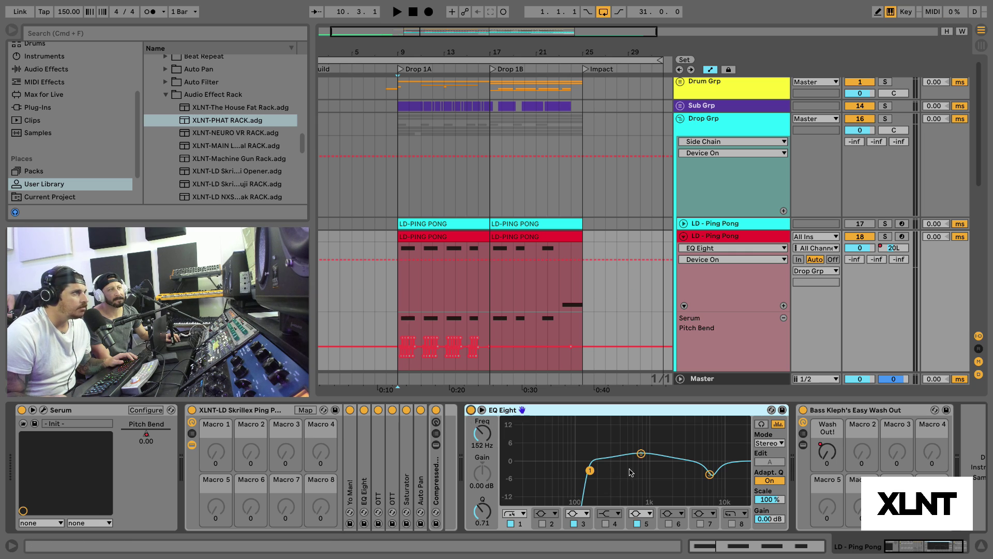
# Examine the mid boost and high-frequency cut bands of the final EQ Eight, and audition the lead with the whole chain.
pyautogui.click(641, 454)
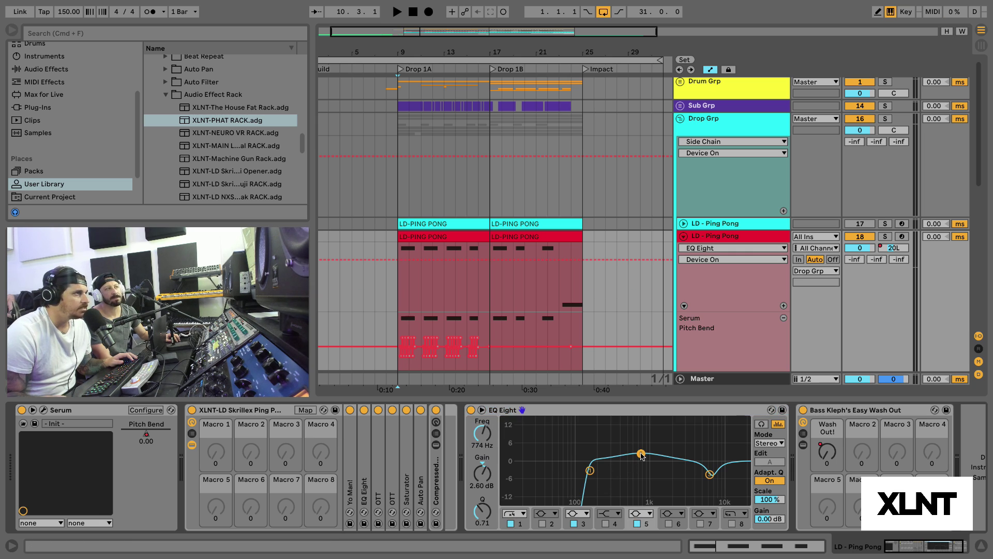
pyautogui.click(710, 474)
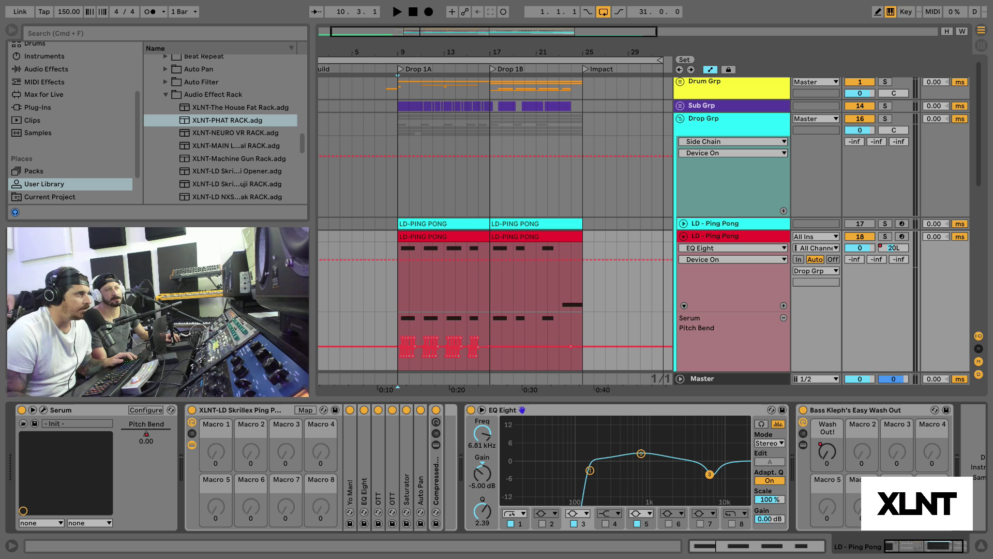
pyautogui.press('space')
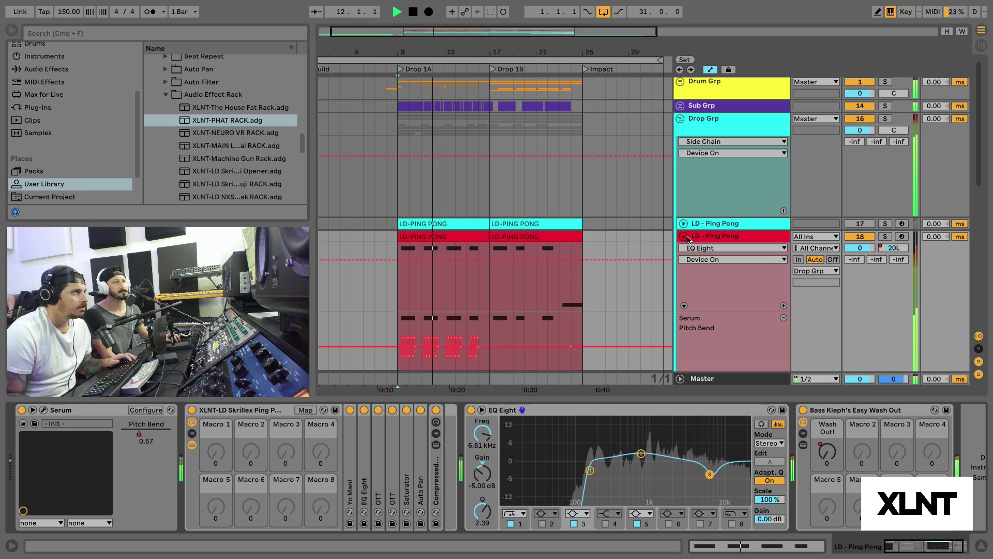
pyautogui.press('space')
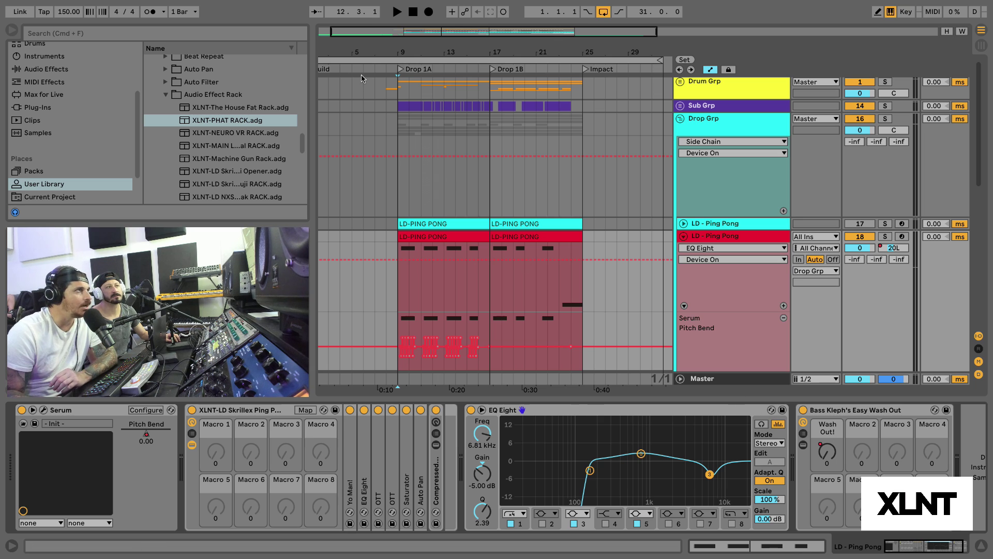
# Examine the red LD - Ping Pong track's Pitch Bend and Track Panning automation up close at the start of Drop 1A.
pyautogui.moveTo(406, 55); pyautogui.dragTo(406, 63)
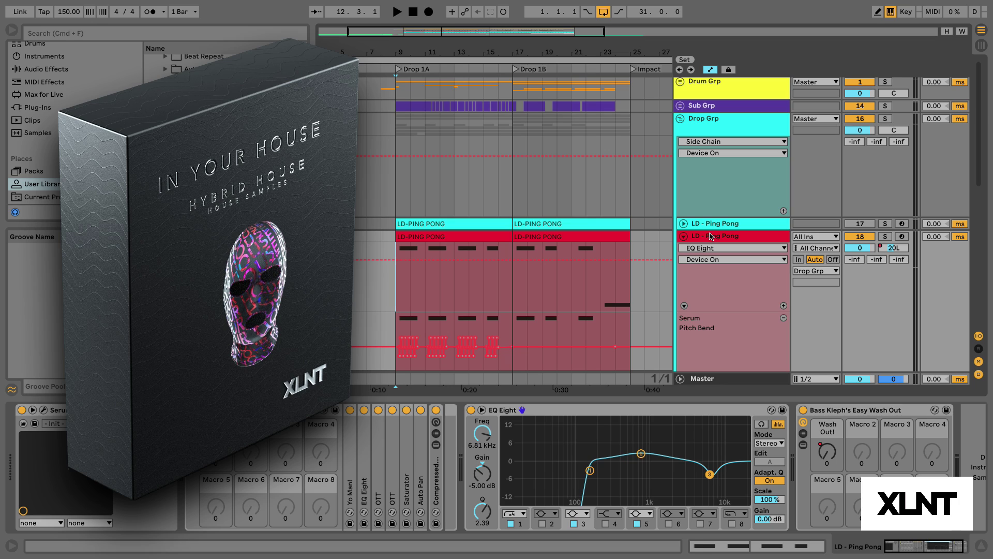
pyautogui.moveTo(449, 52); pyautogui.dragTo(453, 66)
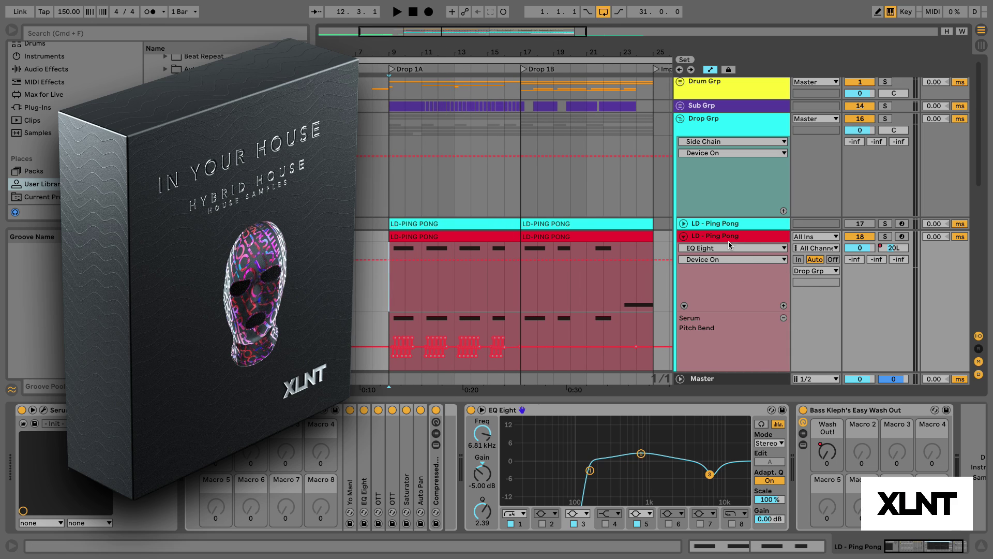
pyautogui.click(635, 259)
pyautogui.scroll(-5, 595, 273)
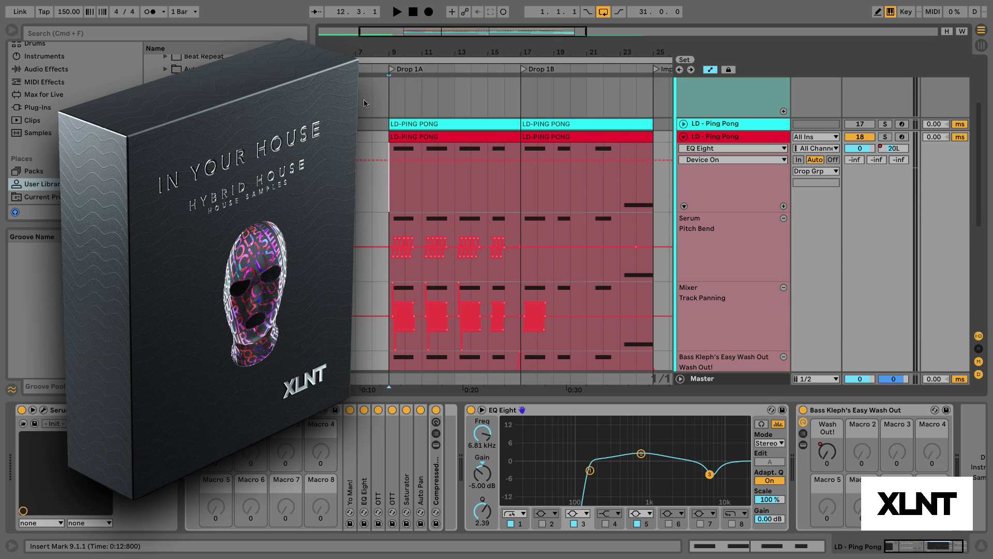
pyautogui.moveTo(399, 48); pyautogui.dragTo(440, 150)
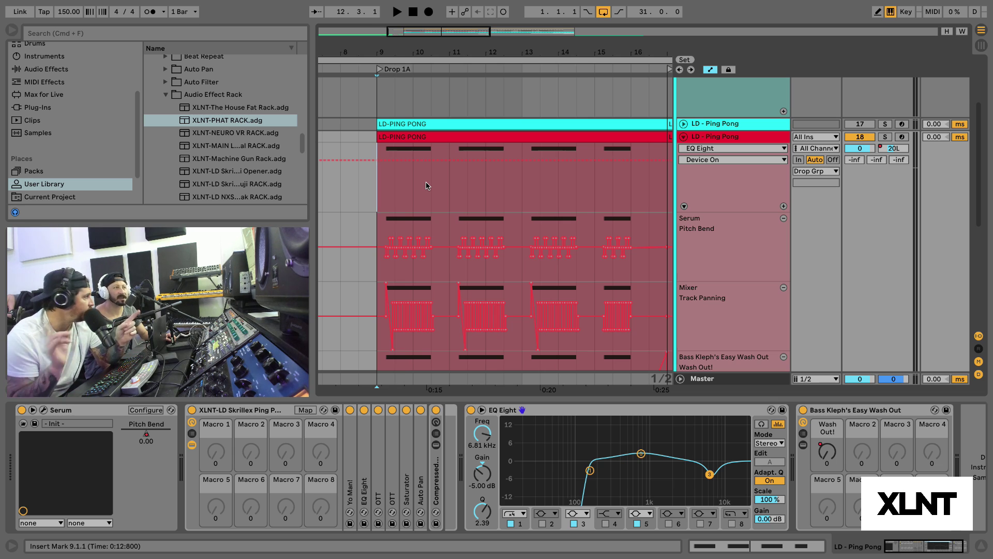
pyautogui.moveTo(394, 48); pyautogui.dragTo(395, 67)
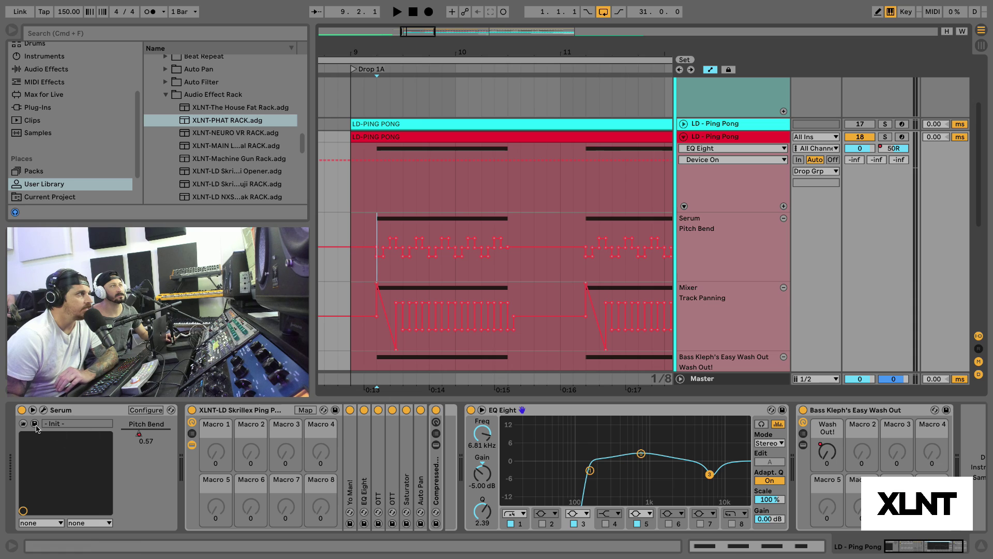
# Set the pitch bend range of the red LD - Ping Pong track's Serum to 1 up and -1 down.
pyautogui.click(44, 410)
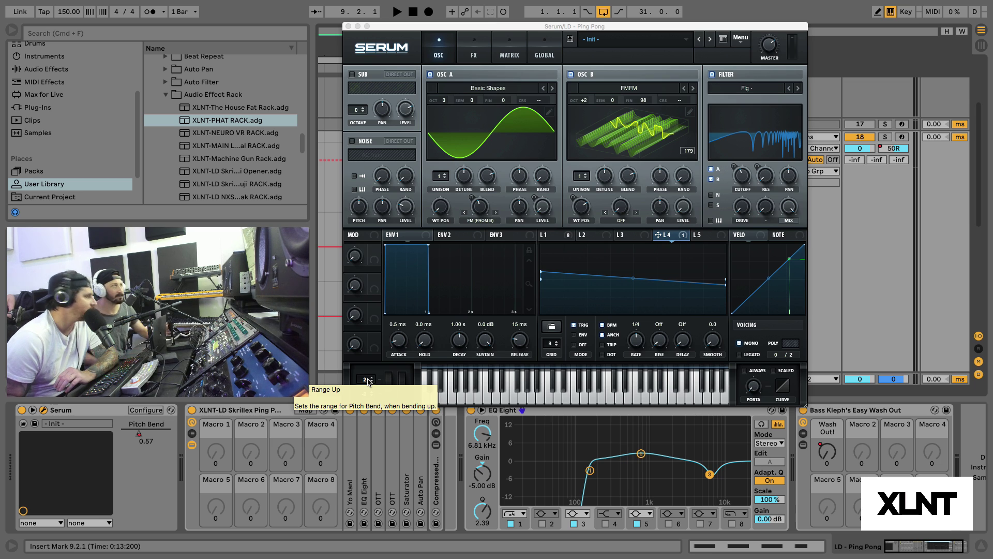
pyautogui.moveTo(367, 381); pyautogui.dragTo(366, 387)
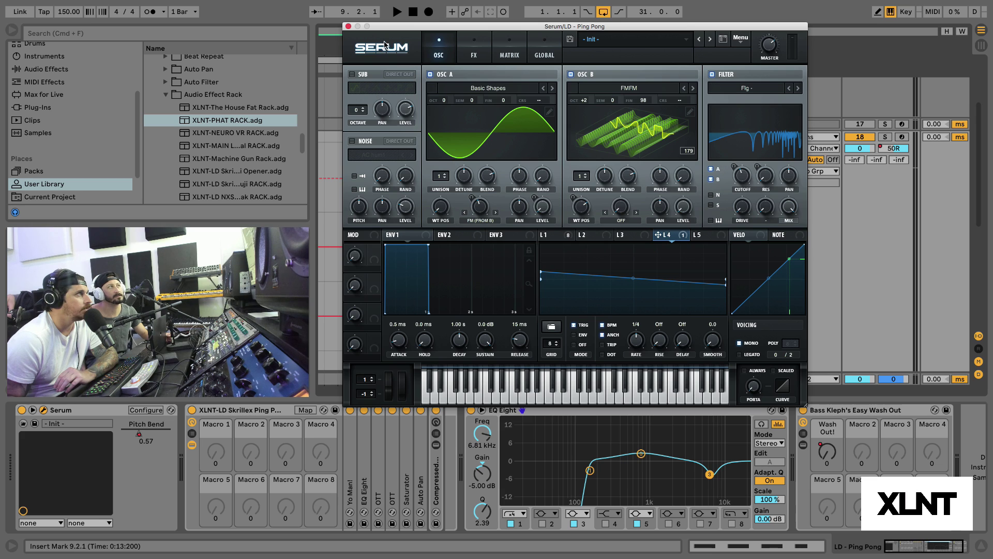
pyautogui.click(350, 24)
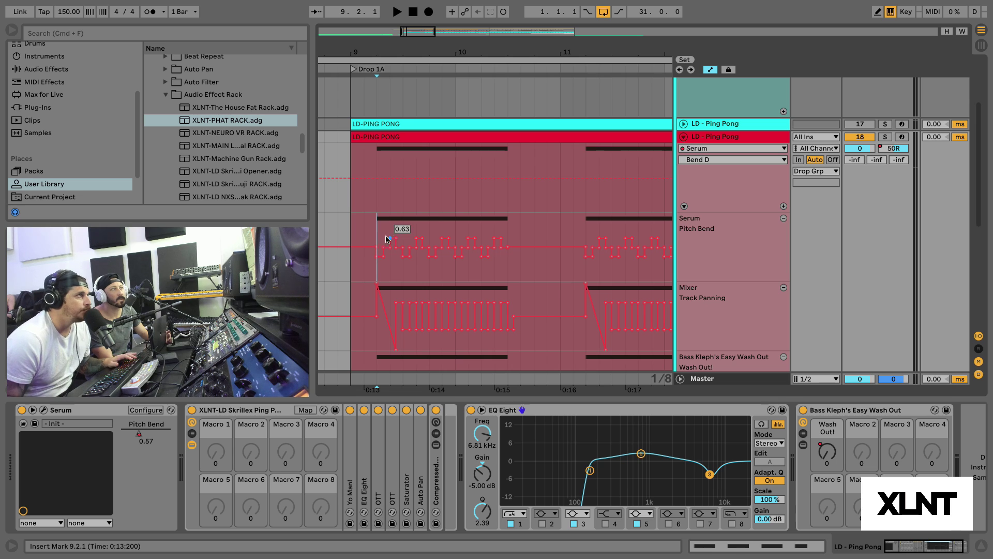
# Audition the Pitch Bend automation from the start of the lead phrase, and watch Serum's pitch wheel during playback.
pyautogui.moveTo(390, 229)
pyautogui.press('space')
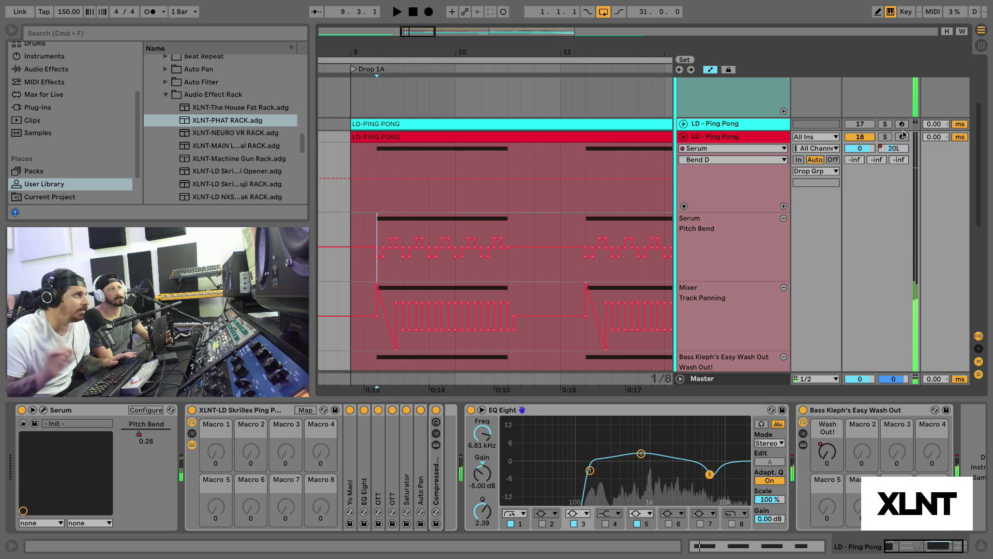
pyautogui.moveTo(556, 243)
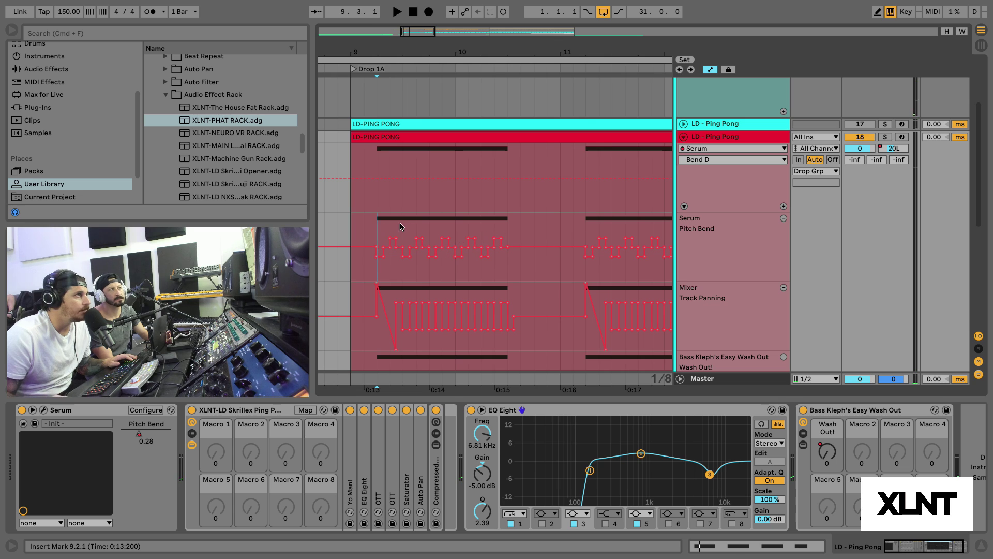
pyautogui.press('space')
pyautogui.press('space')
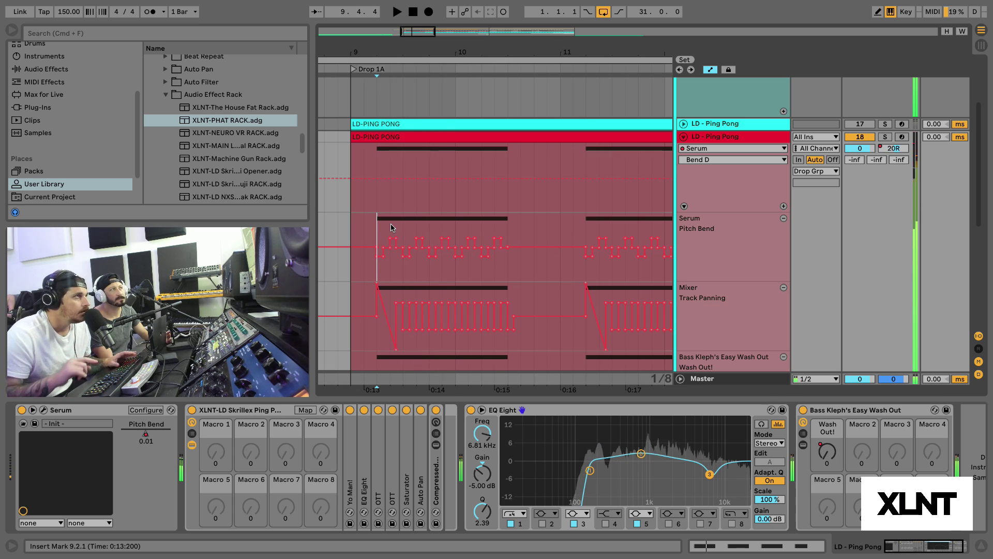
pyautogui.click(42, 410)
pyautogui.press('space')
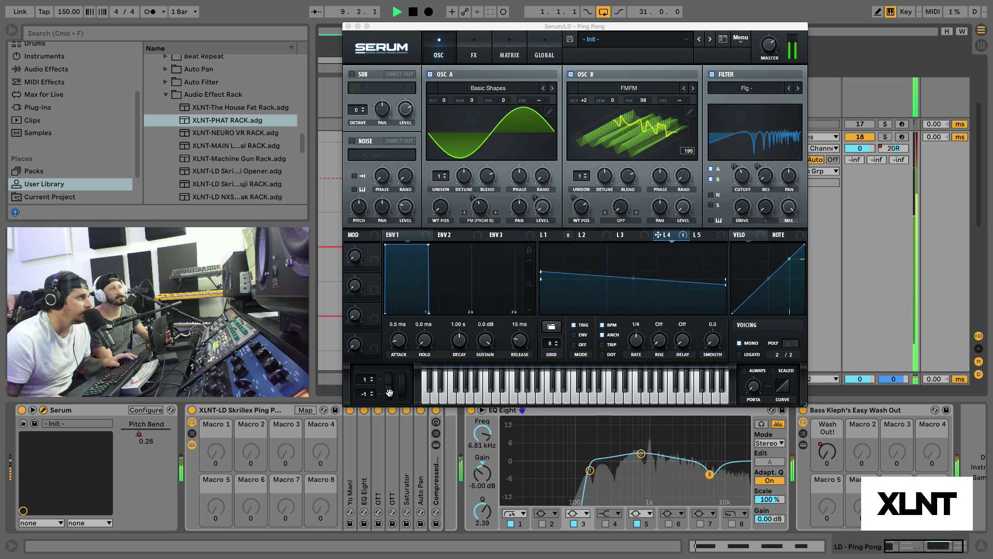
pyautogui.press('space')
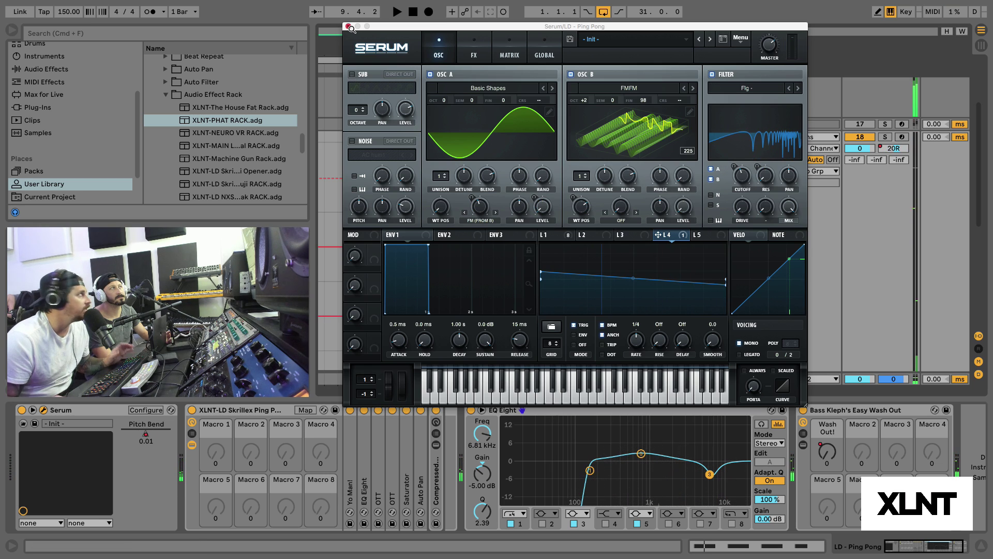
pyautogui.click(349, 27)
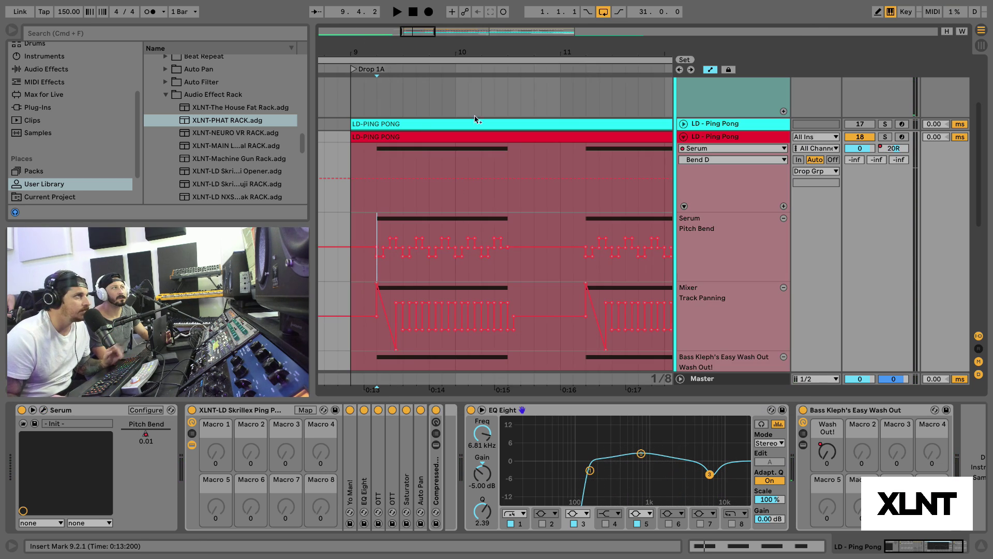
# Place the insert marker at 9.2.1 in the Track Panning lane and audition the lead's left-right panning automation.
pyautogui.moveTo(447, 46); pyautogui.dragTo(448, 44)
pyautogui.scroll(-3, 571, 239)
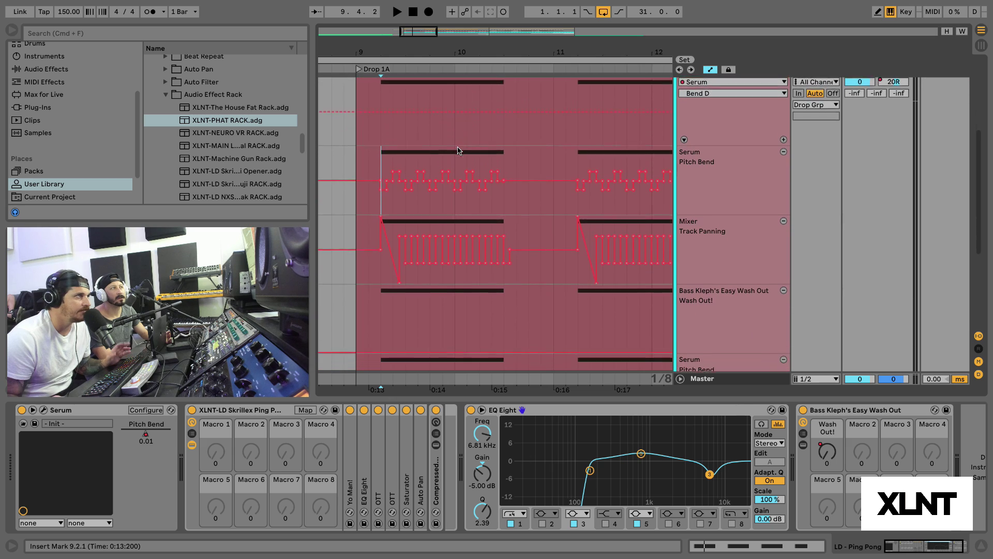
pyautogui.click(381, 261)
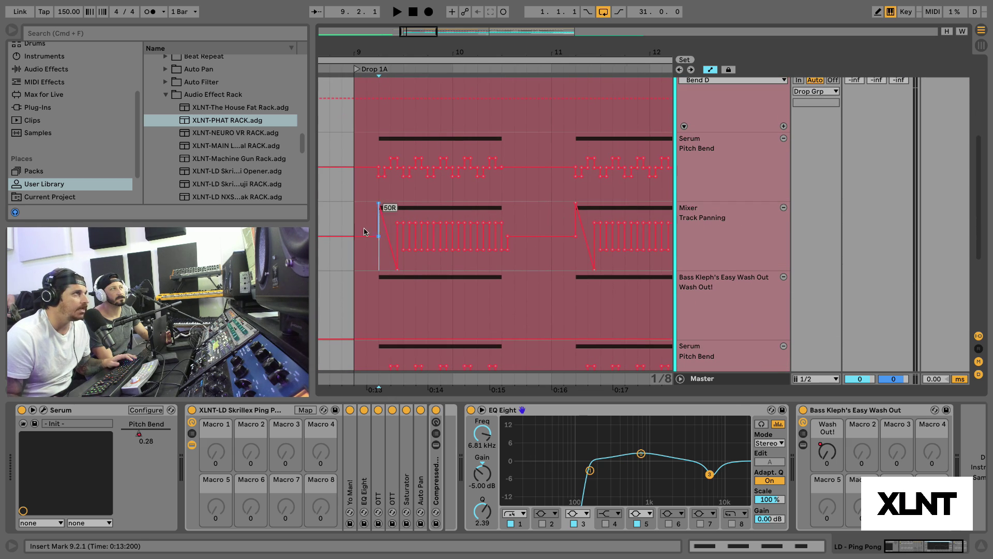
pyautogui.moveTo(471, 238)
pyautogui.press('space')
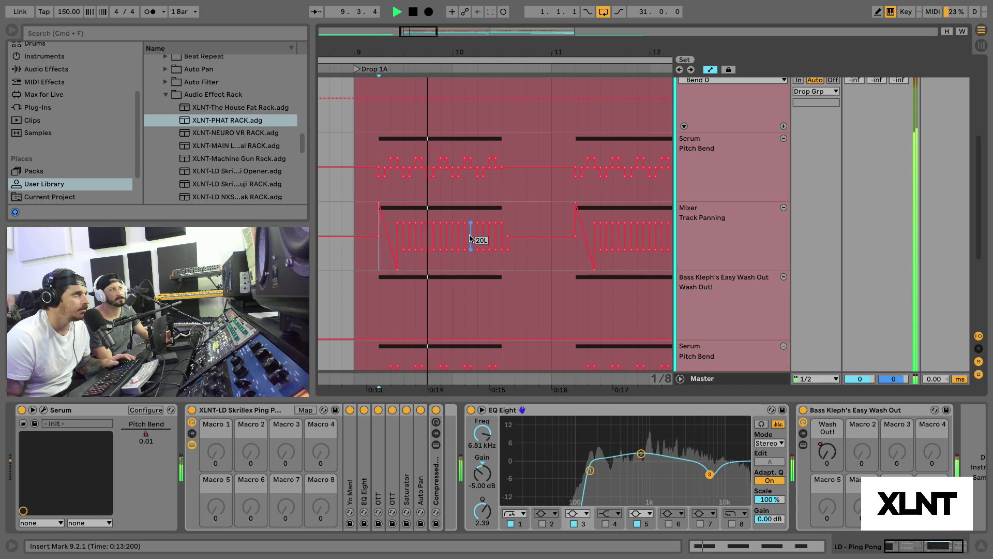
pyautogui.scroll(-3, 471, 238)
pyautogui.press('space')
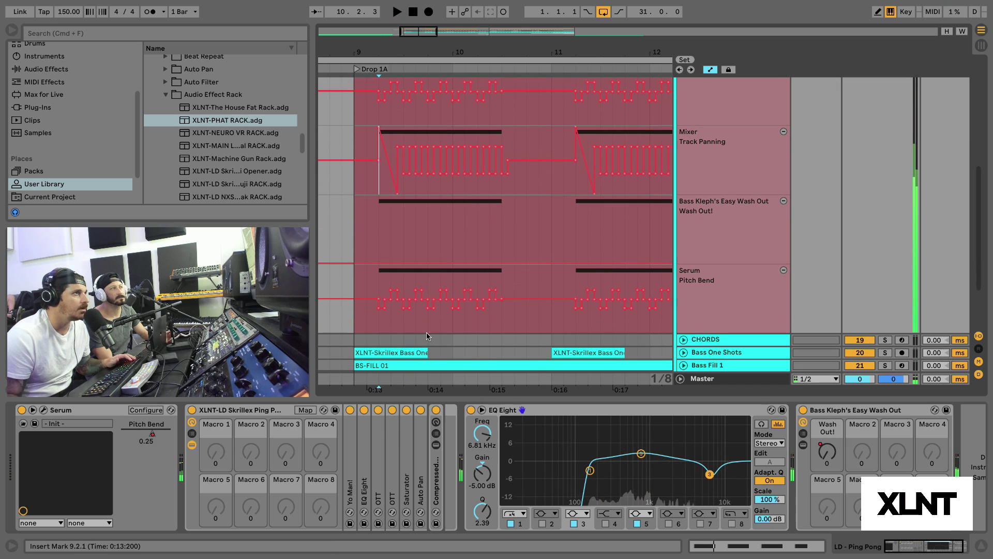
# Fold the automation lanes of the red LD - Ping Pong track in the arrangement.
pyautogui.scroll(3, 551, 291)
pyautogui.scroll(-2, 533, 205)
pyautogui.scroll(-3, 533, 204)
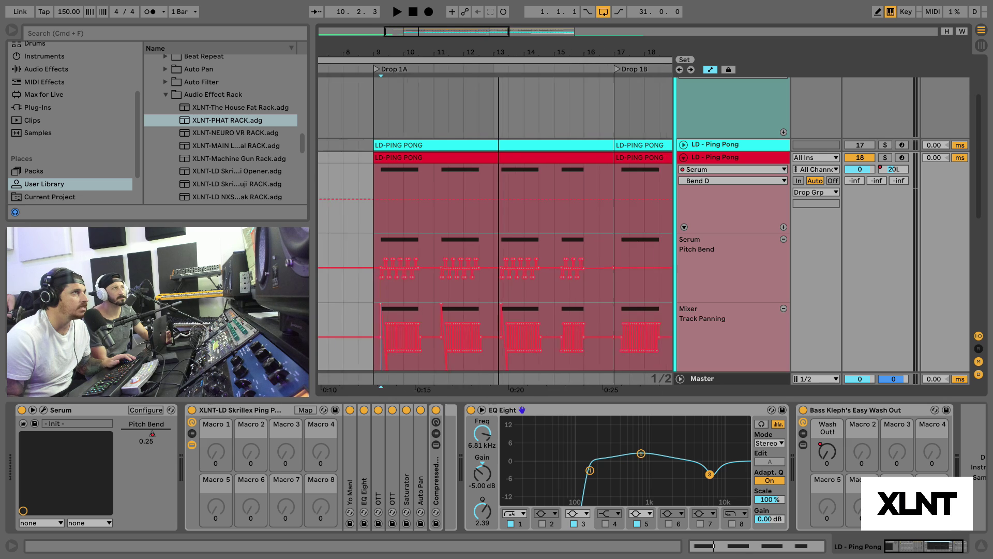
pyautogui.scroll(-2, 523, 159)
pyautogui.hscroll(-1, 523, 158)
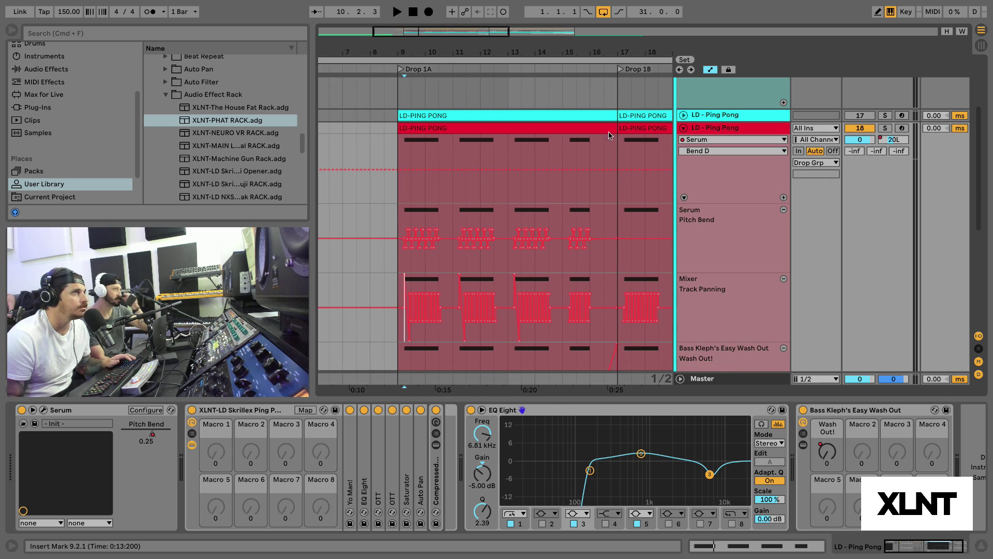
pyautogui.click(685, 128)
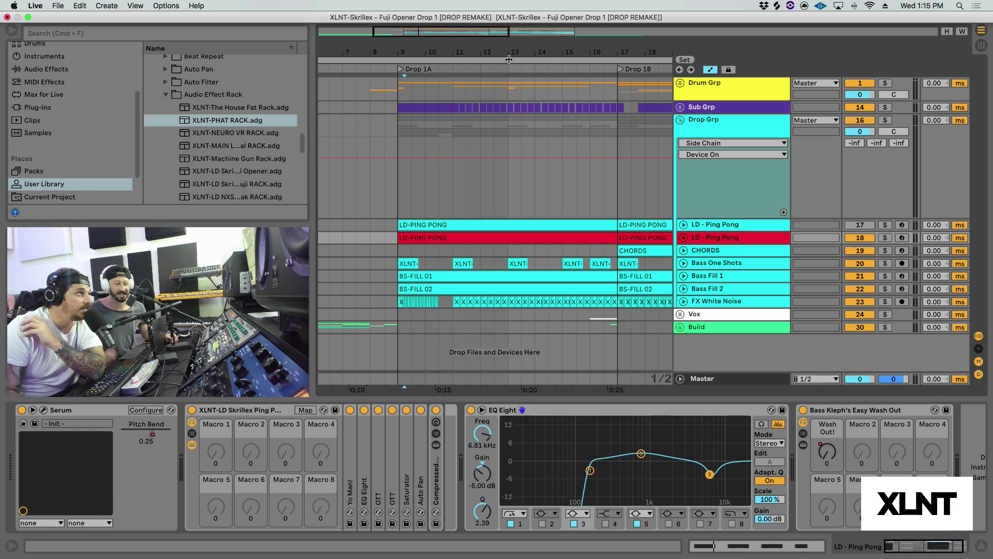
pyautogui.moveTo(509, 57); pyautogui.dragTo(455, 55)
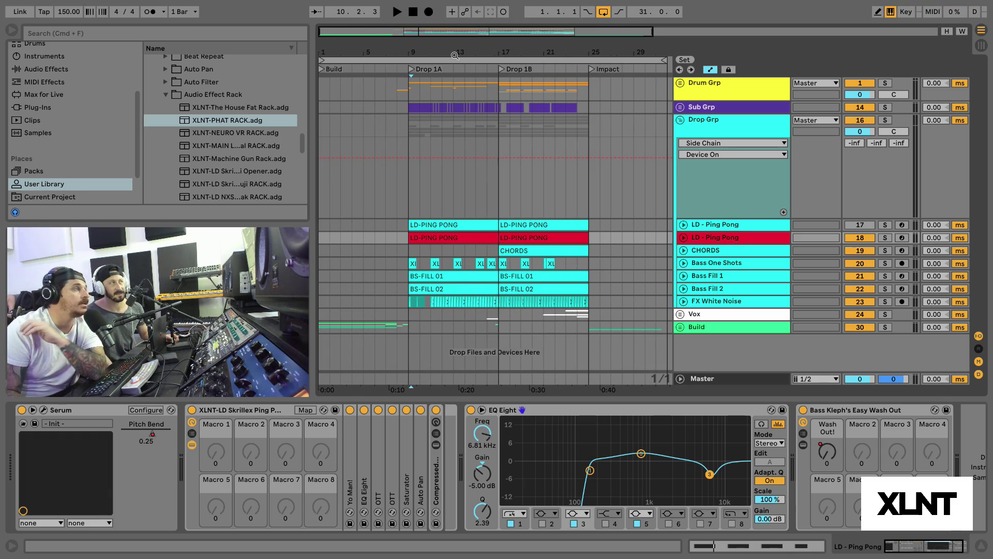